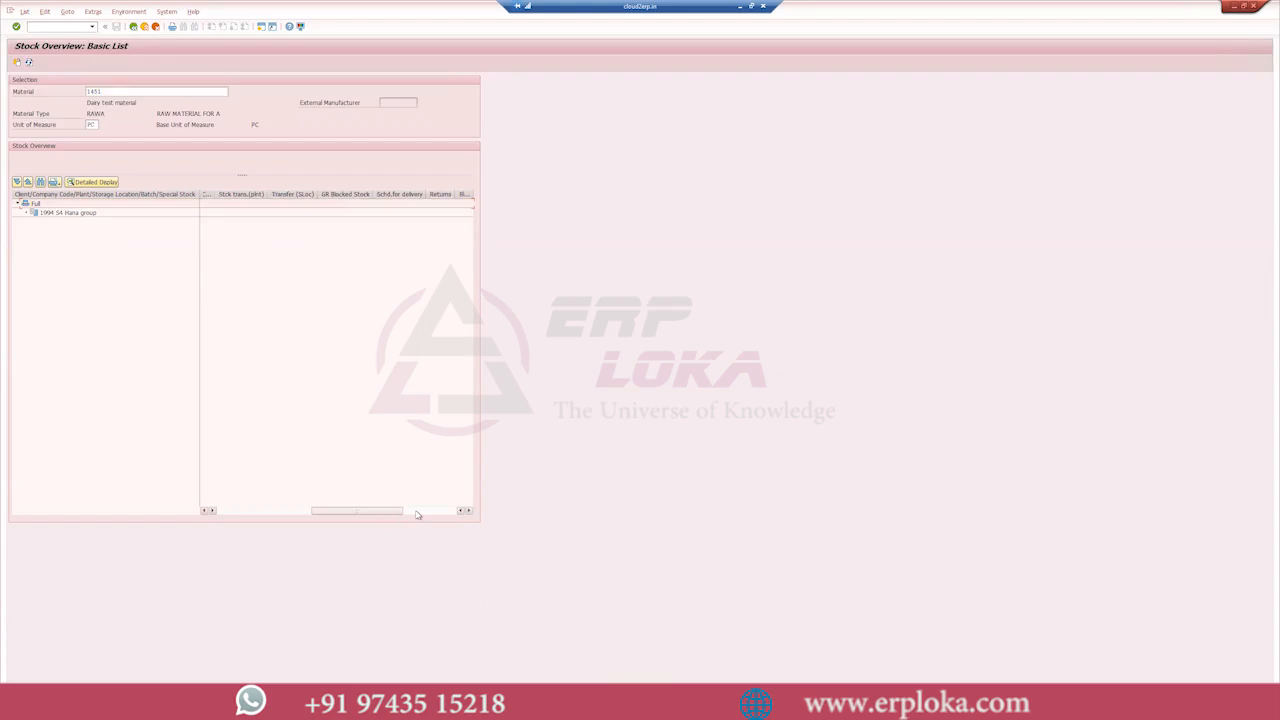
- Open a new session and start the goods movement transaction MIGO
{"action": "left_click_drag", "start_coordinate": [416, 512], "coordinate": [212, 508]}
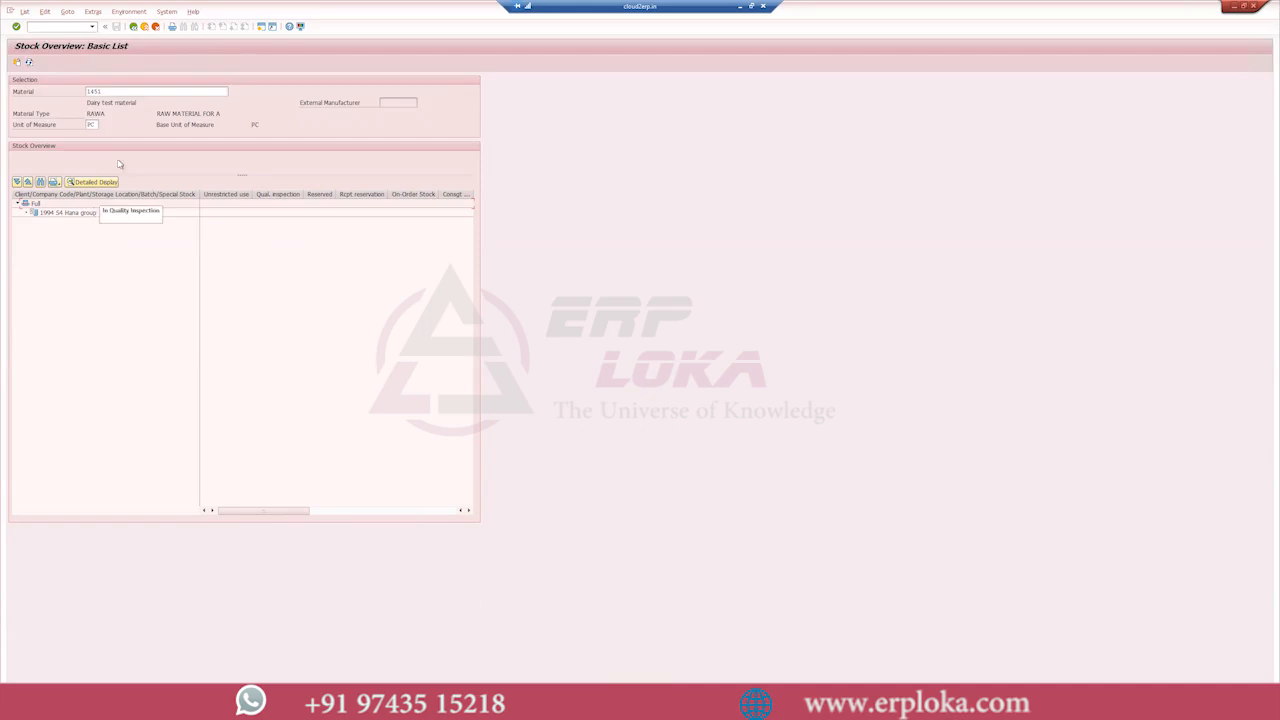
{"action": "left_click", "coordinate": [260, 28]}
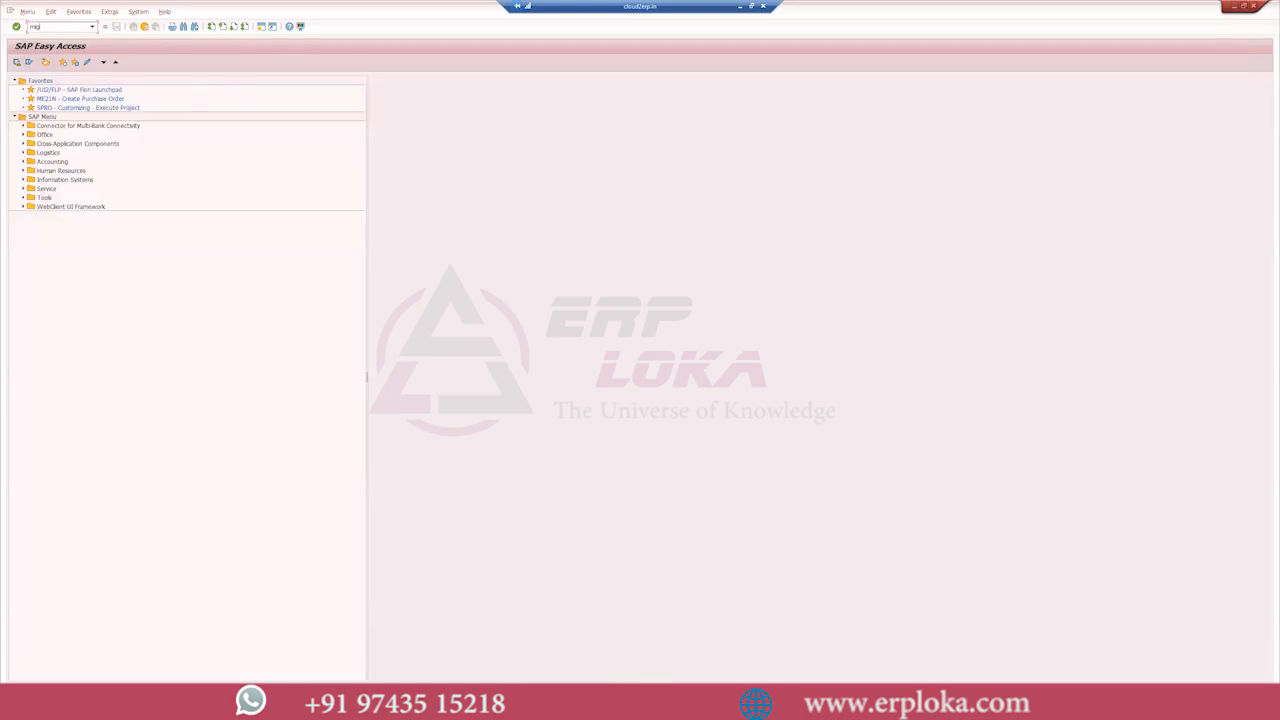
{"action": "type", "text": "migo"}
{"action": "key", "text": "Return"}
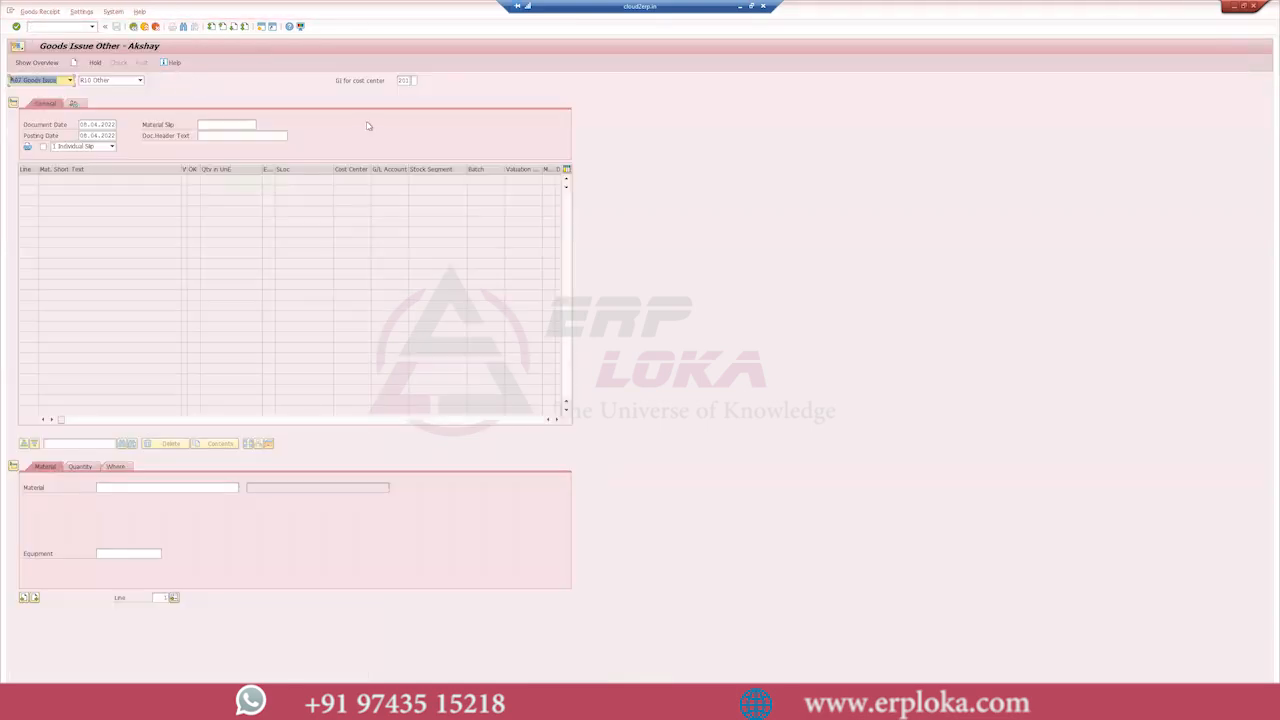
- Enter material 1451 with a quantity of 50 for the goods issue to a cost center
{"action": "left_click", "coordinate": [238, 487]}
{"action": "left_click", "coordinate": [118, 488]}
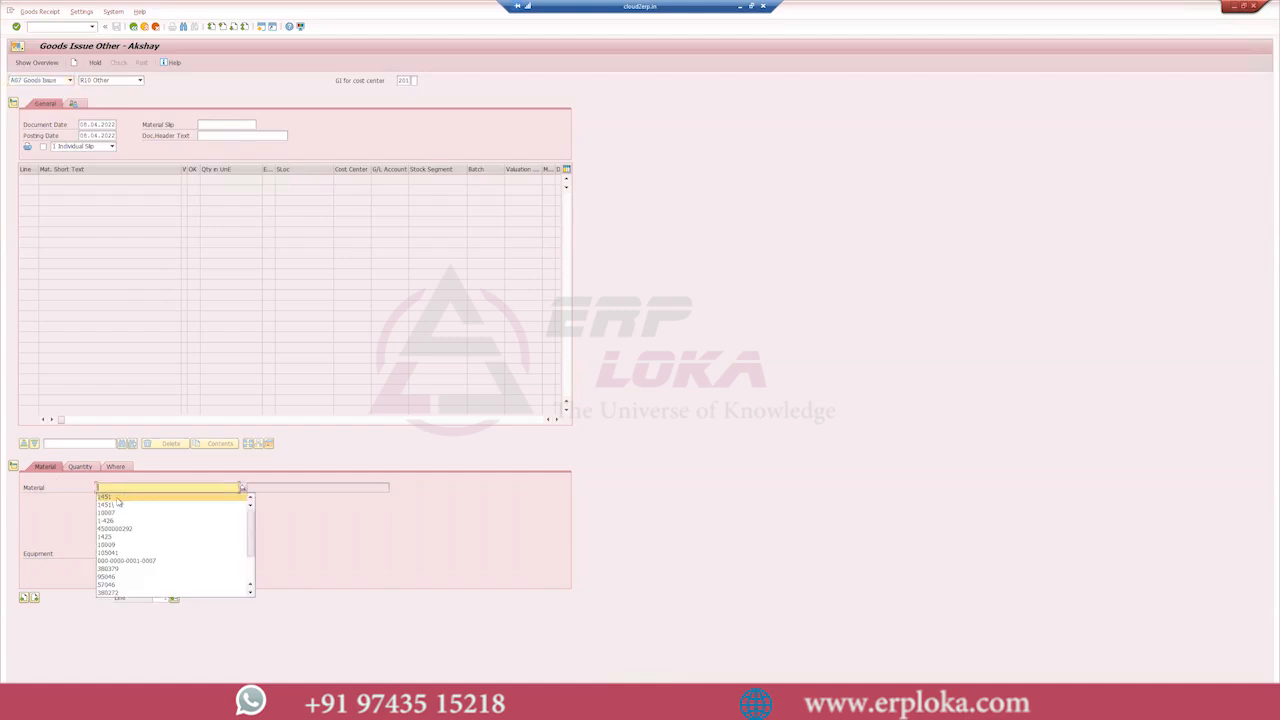
{"action": "key", "text": "Escape"}
{"action": "left_click", "coordinate": [79, 466]}
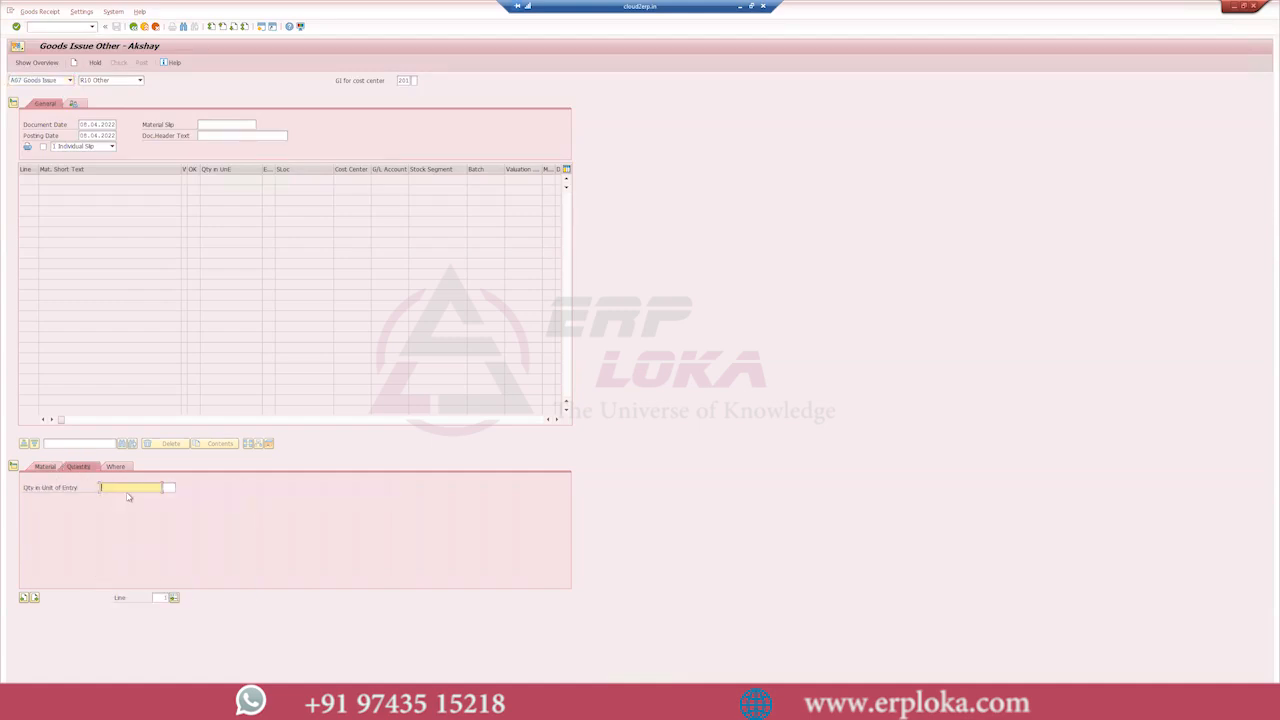
{"action": "type", "text": "50"}
- Set the goods issue item's plant to 1994 and its storage location to SL02
{"action": "left_click", "coordinate": [116, 467]}
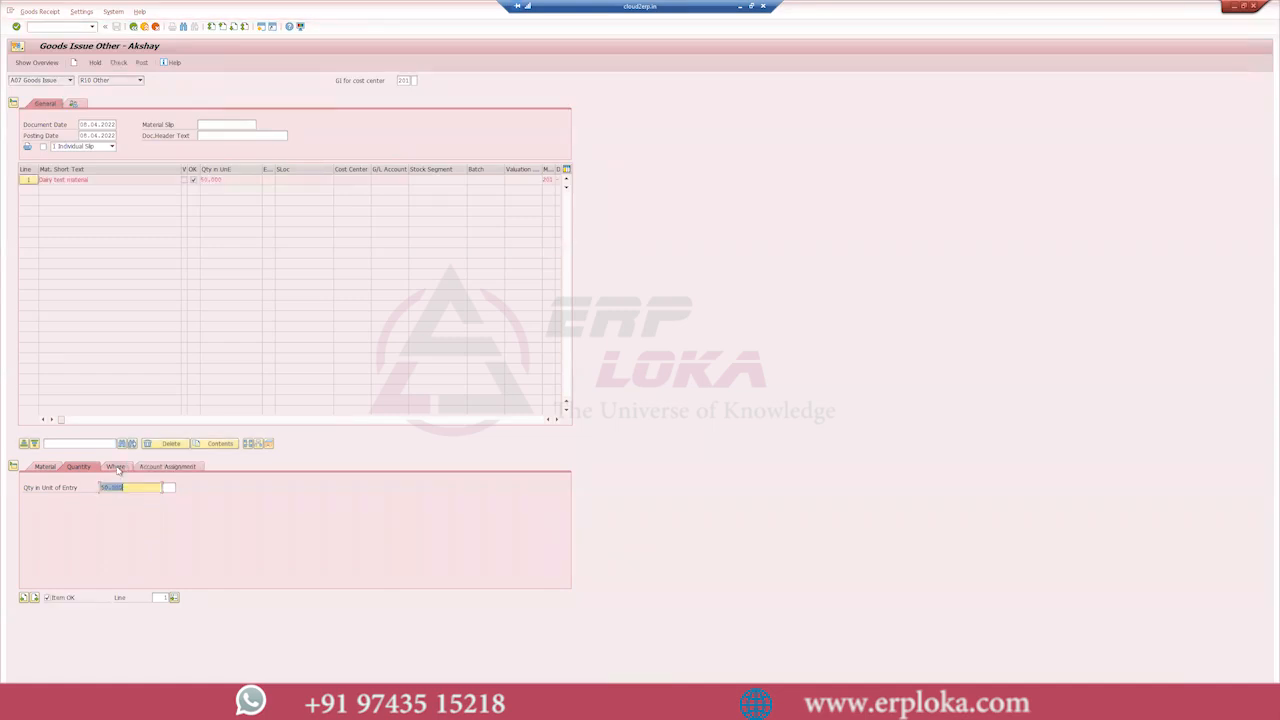
{"action": "type", "text": "1994"}
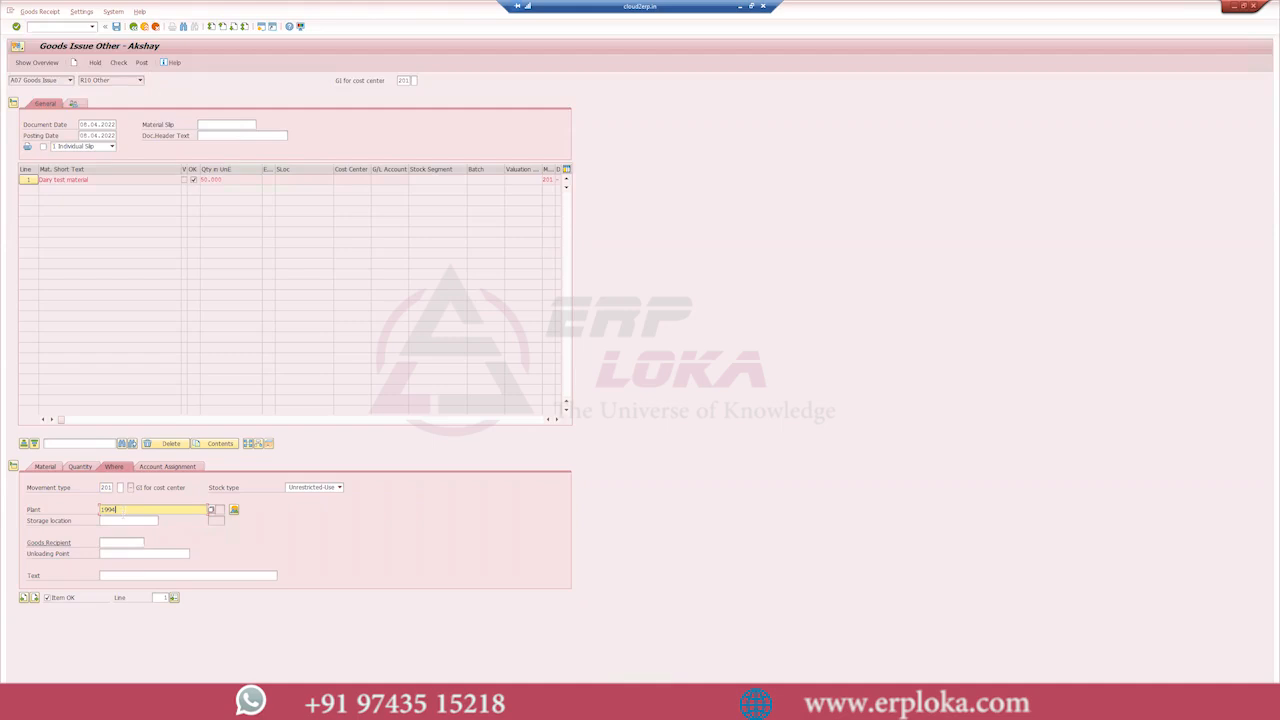
{"action": "left_click", "coordinate": [118, 521]}
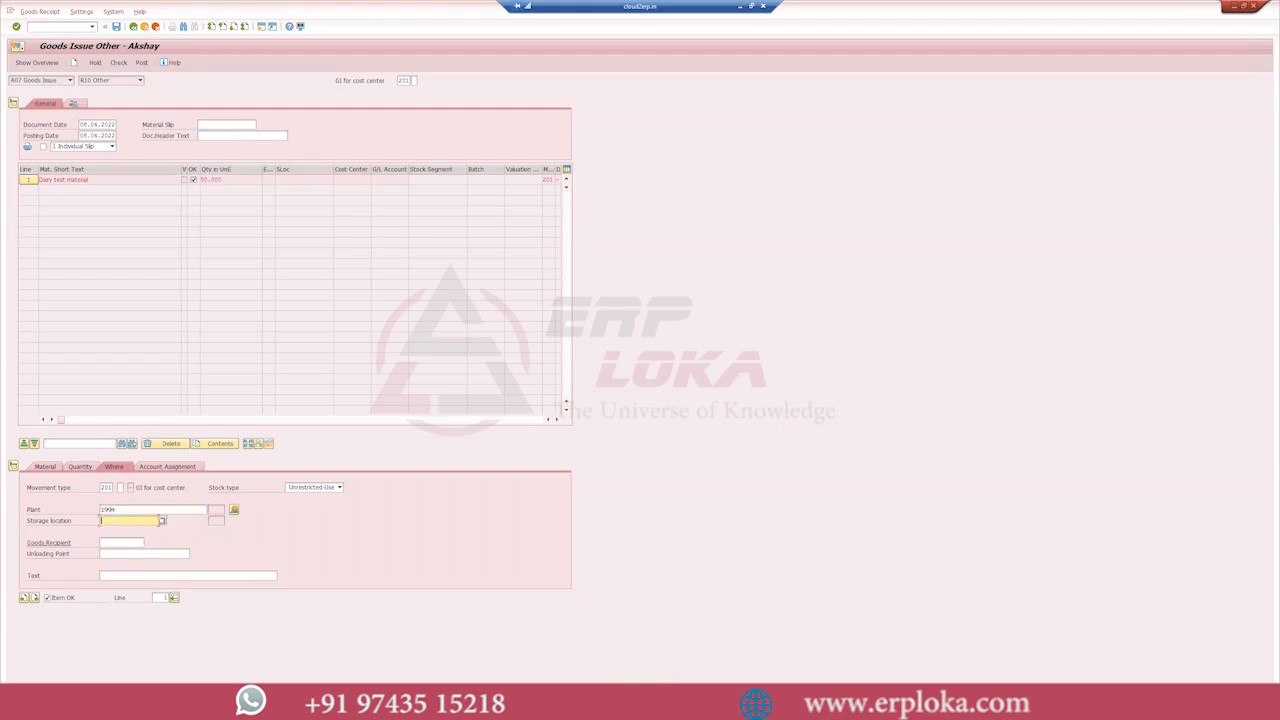
{"action": "type", "text": "s"}
{"action": "type", "text": "l02"}
{"action": "key", "text": "Return"}
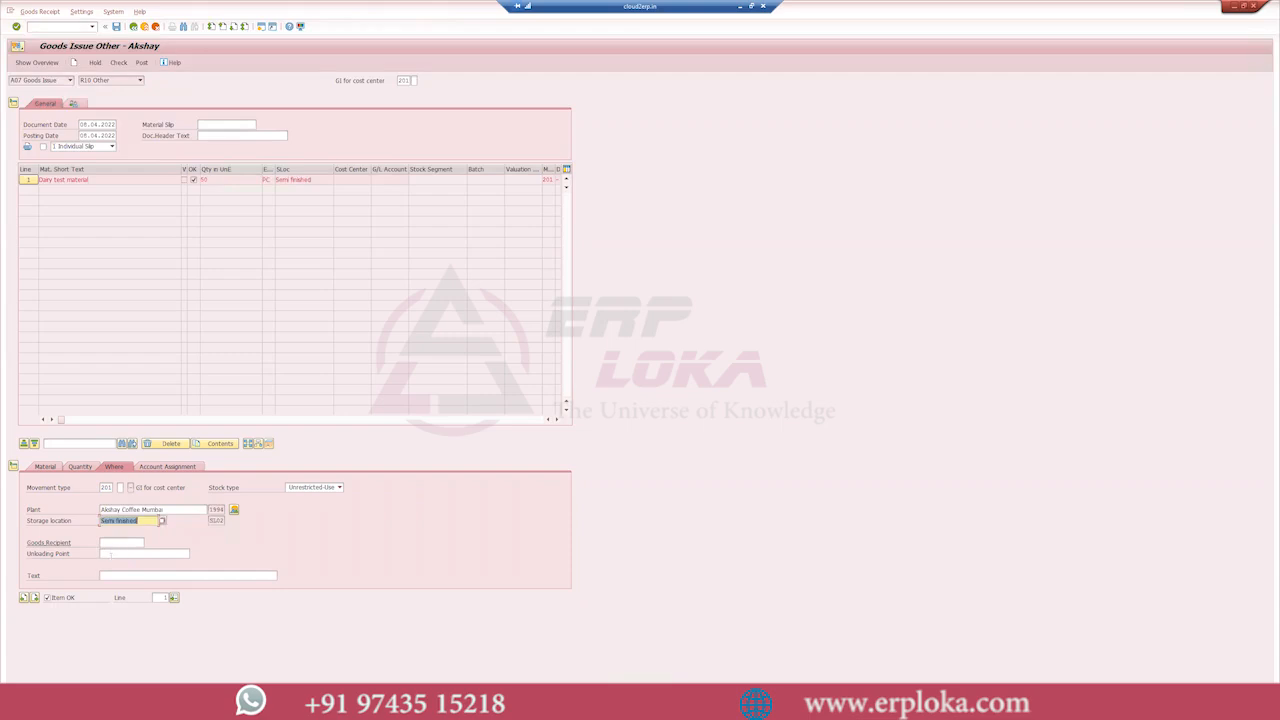
- Assign the goods issue item to cost center 200CC
{"action": "left_click", "coordinate": [167, 467]}
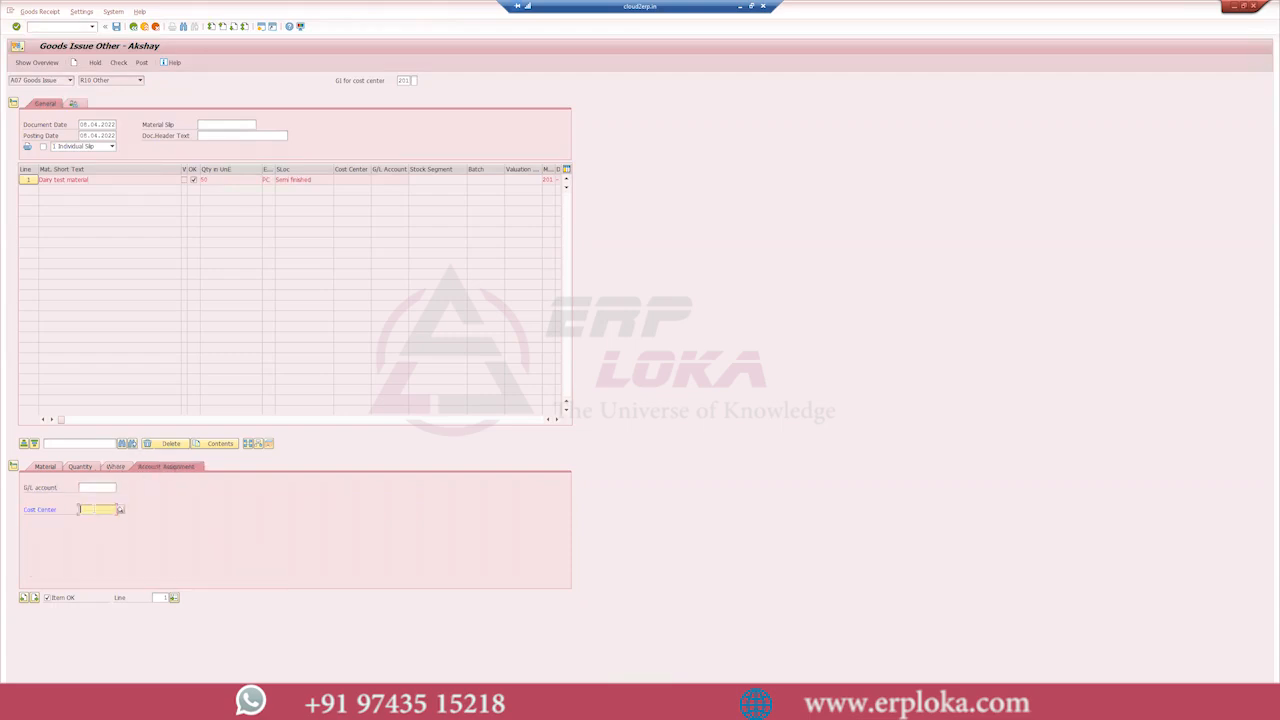
{"action": "key", "text": "BackSpace"}
{"action": "left_click", "coordinate": [94, 521]}
{"action": "key", "text": "Return"}
- Try to post the goods issue and leave the transaction without saving
{"action": "left_click", "coordinate": [141, 63]}
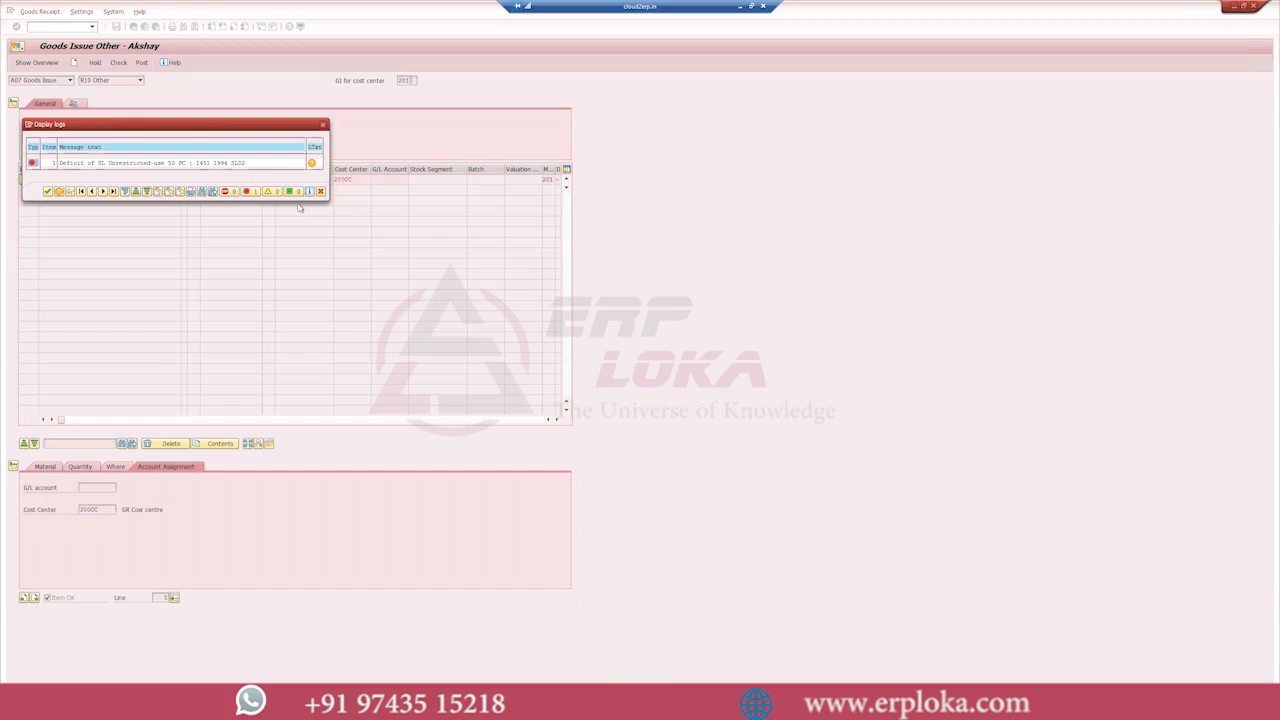
{"action": "left_click", "coordinate": [47, 191]}
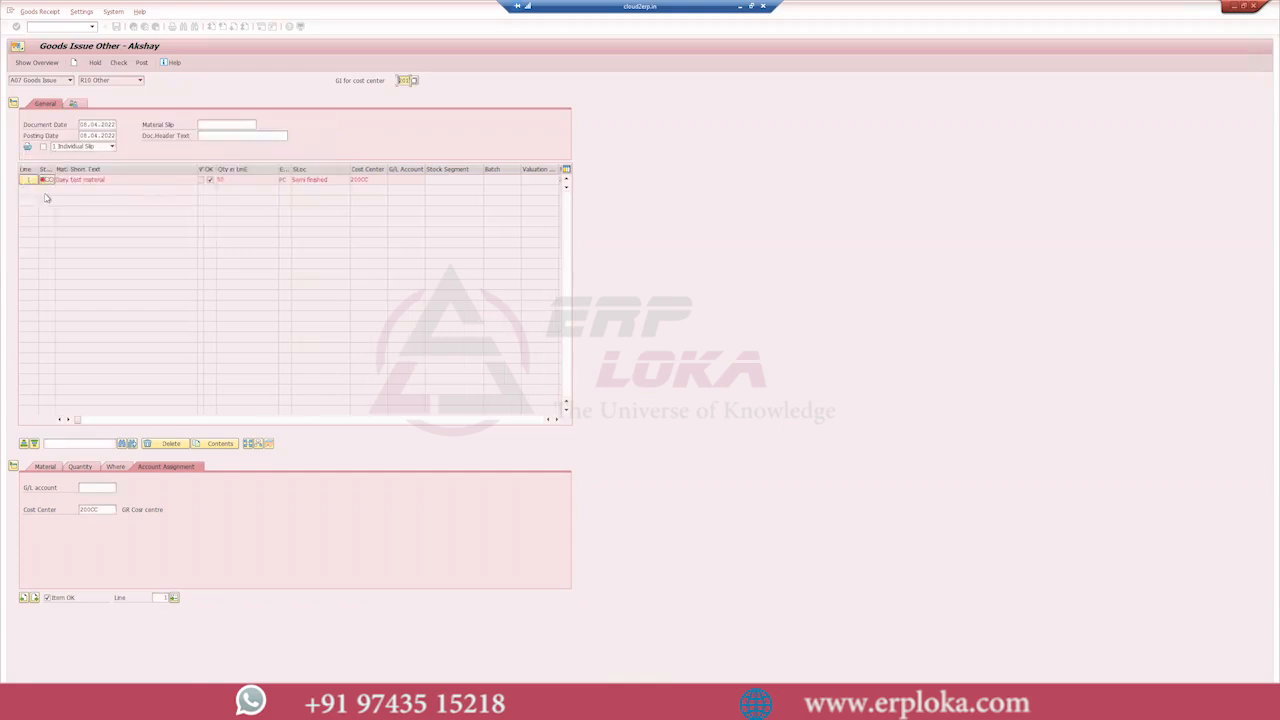
{"action": "left_click", "coordinate": [133, 27]}
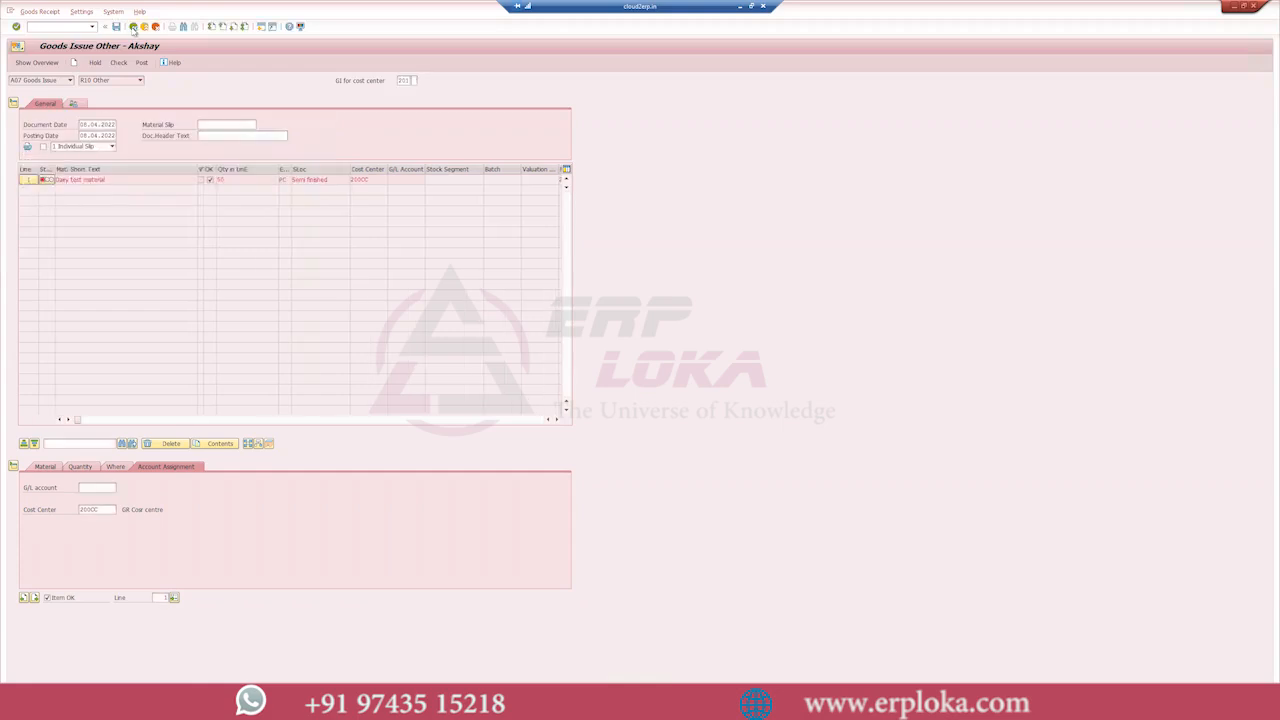
{"action": "left_click", "coordinate": [178, 184]}
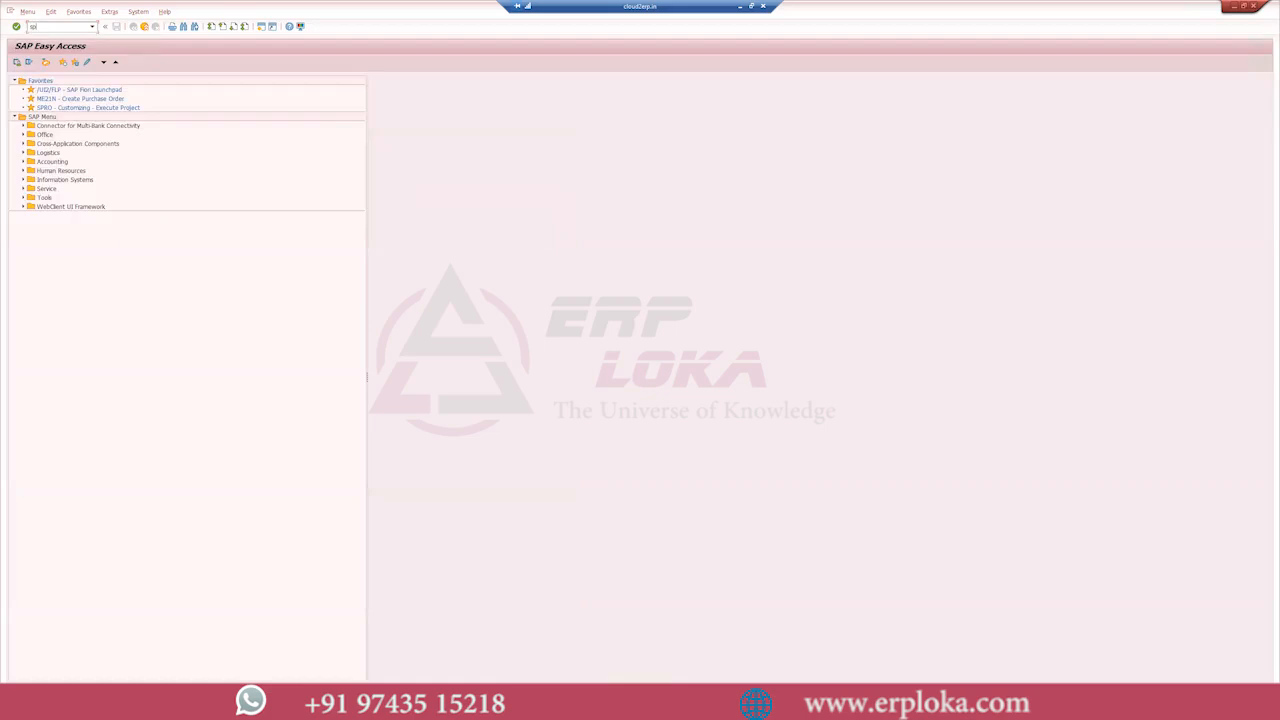
- Start SPRO and open the Plant Parameters activity under Materials Management, Inventory Management and Physical Inventory in the reference IMG
{"action": "key", "text": "Return"}
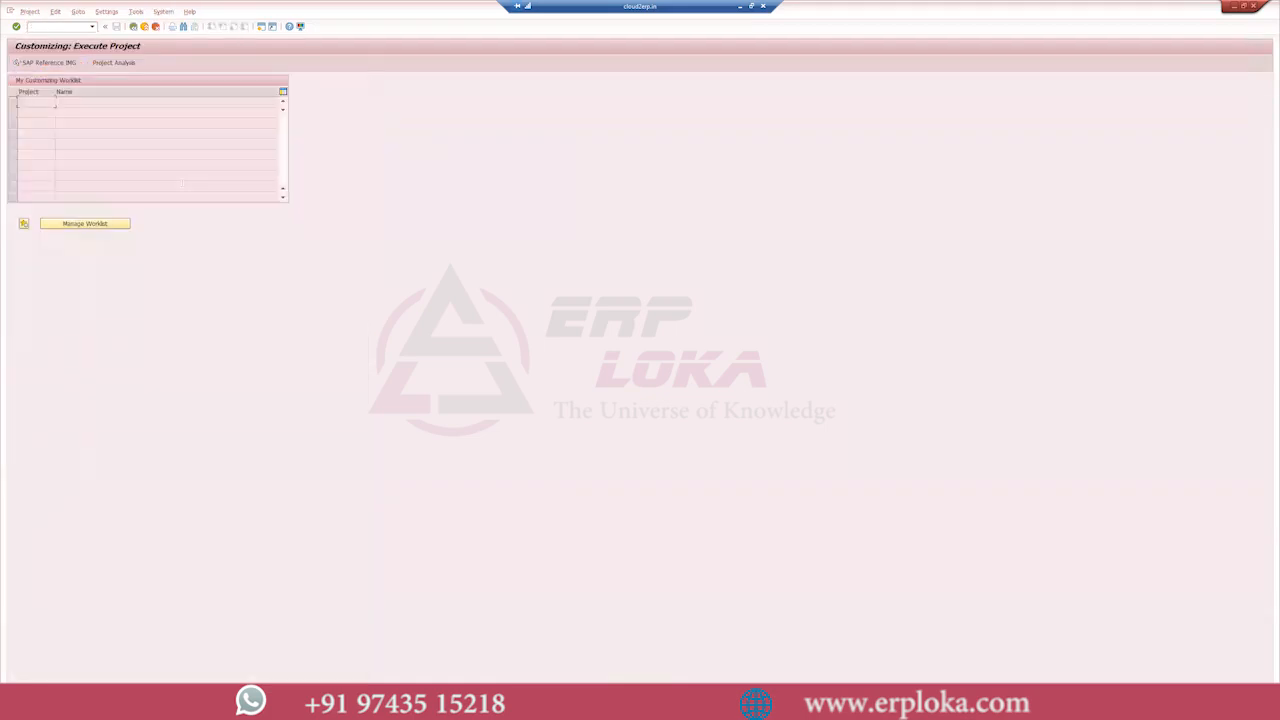
{"action": "left_click", "coordinate": [45, 64]}
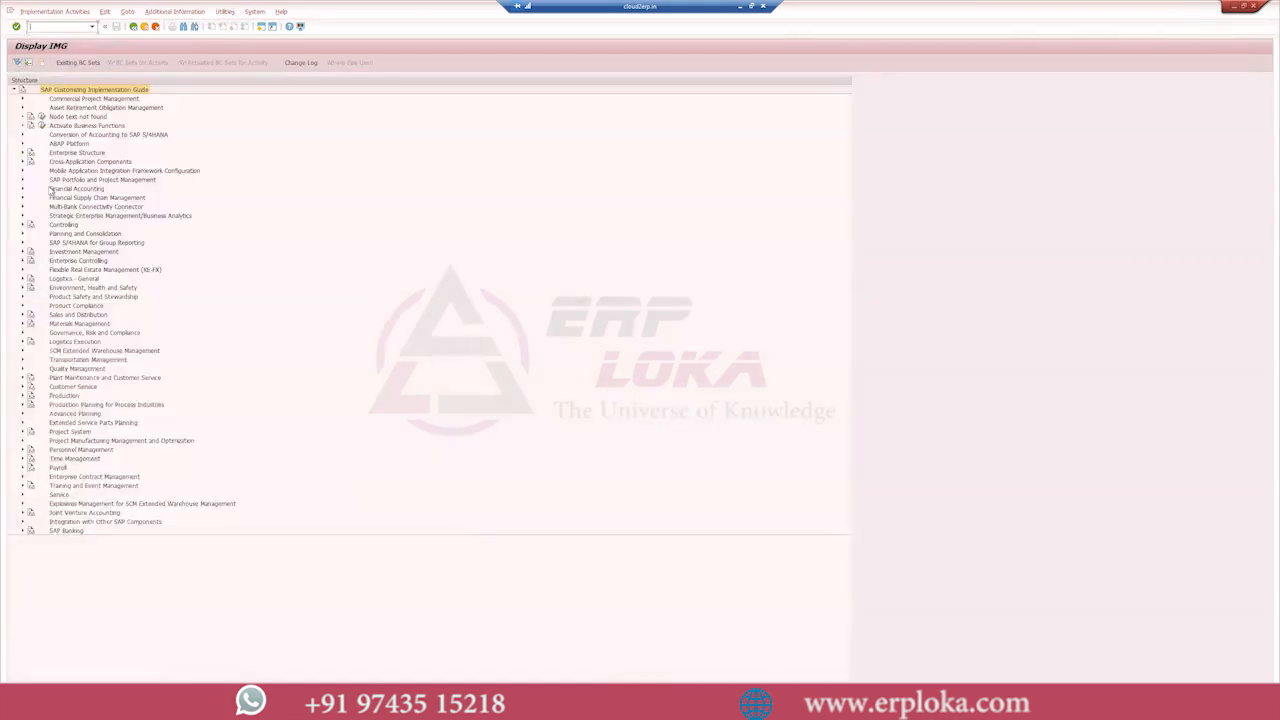
{"action": "left_click", "coordinate": [22, 324]}
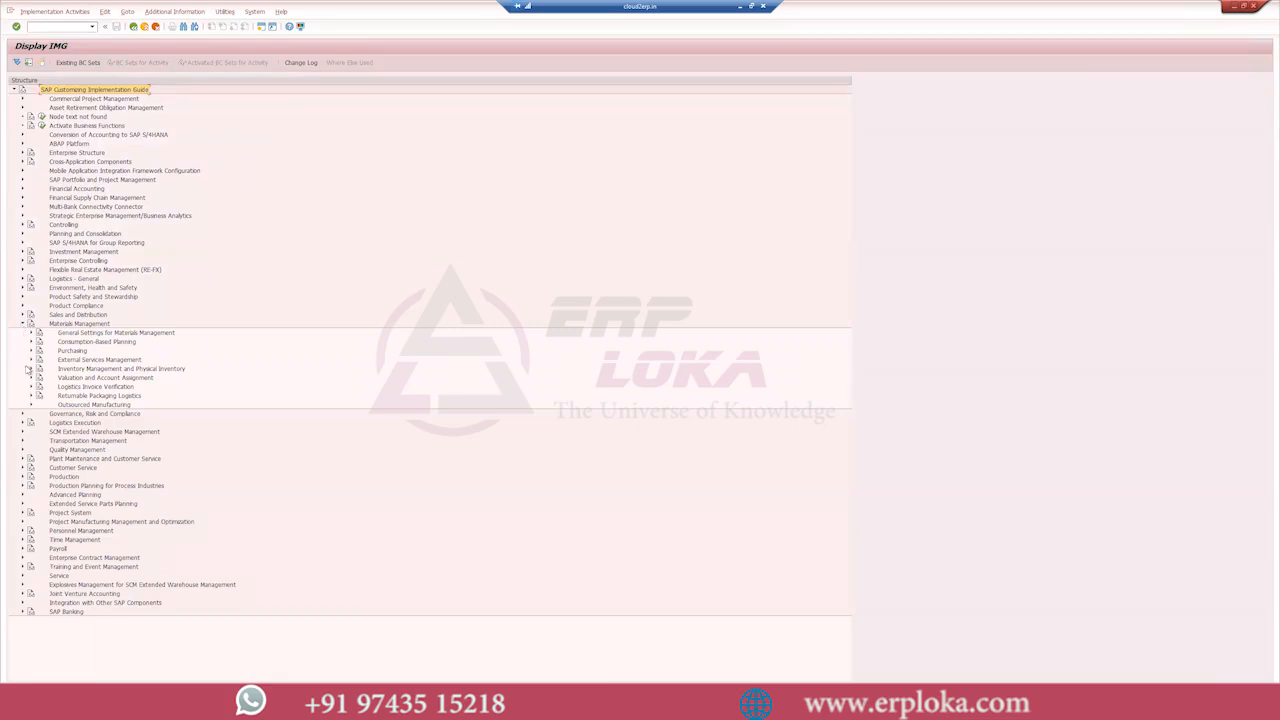
{"action": "left_click", "coordinate": [31, 369]}
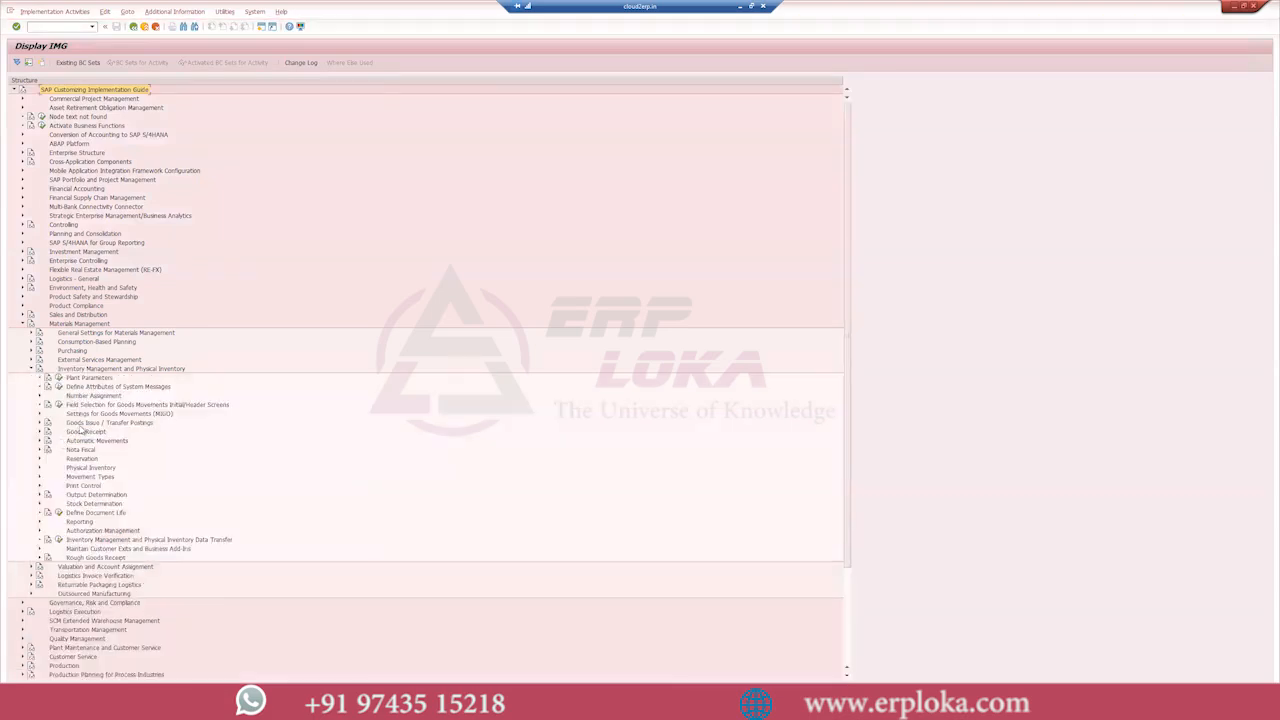
{"action": "left_click", "coordinate": [40, 423]}
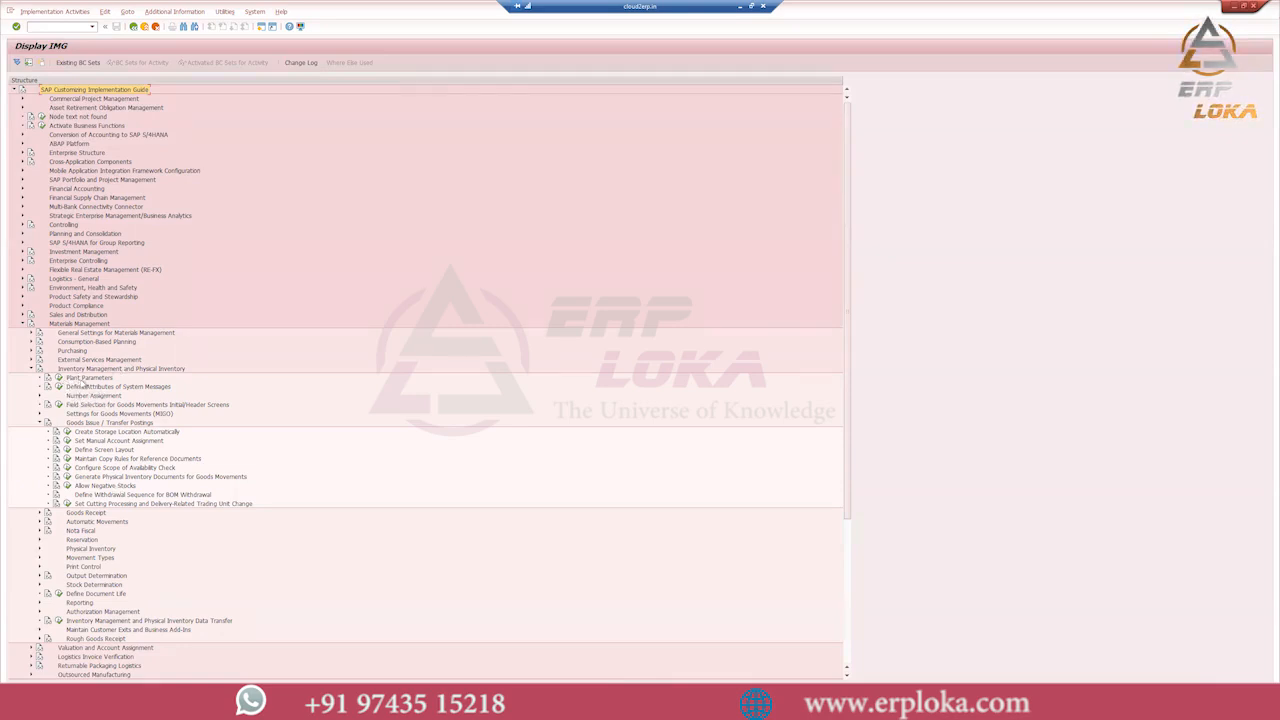
{"action": "left_click", "coordinate": [60, 377]}
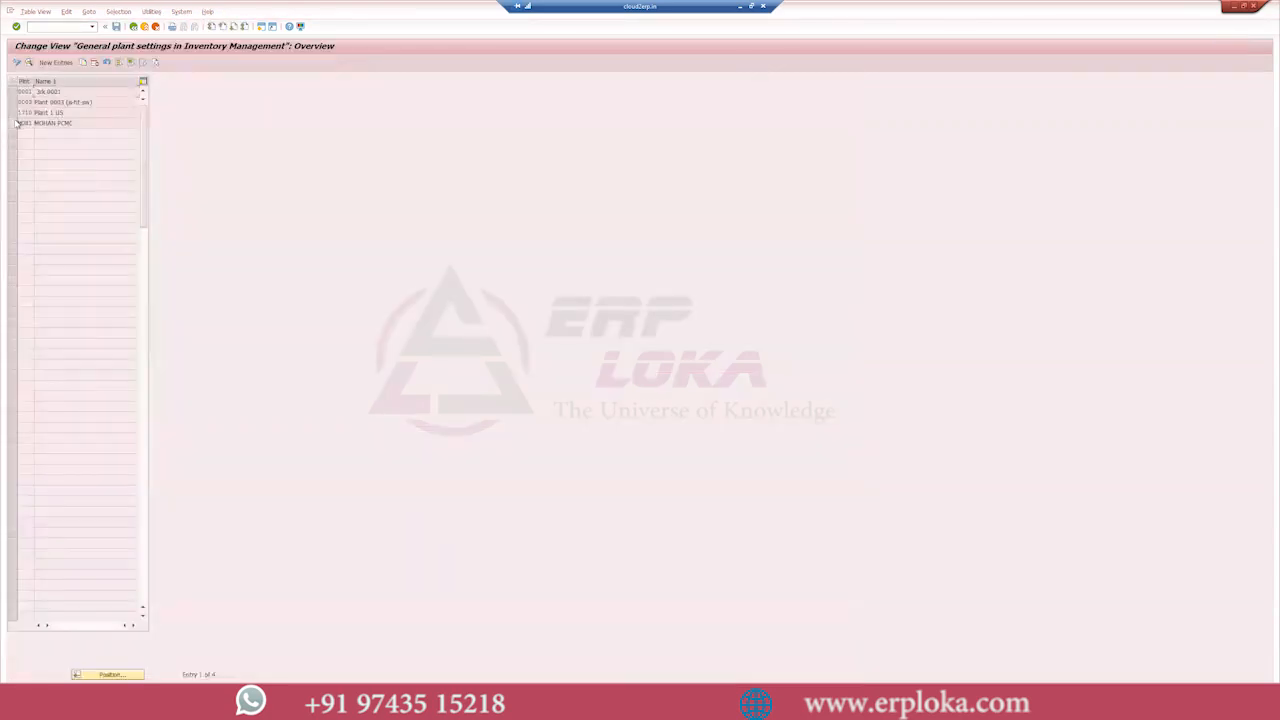
- Copy the general inventory settings of plant 1710 to plant 1994, save them and review the copied entry's details
{"action": "left_click", "coordinate": [13, 113]}
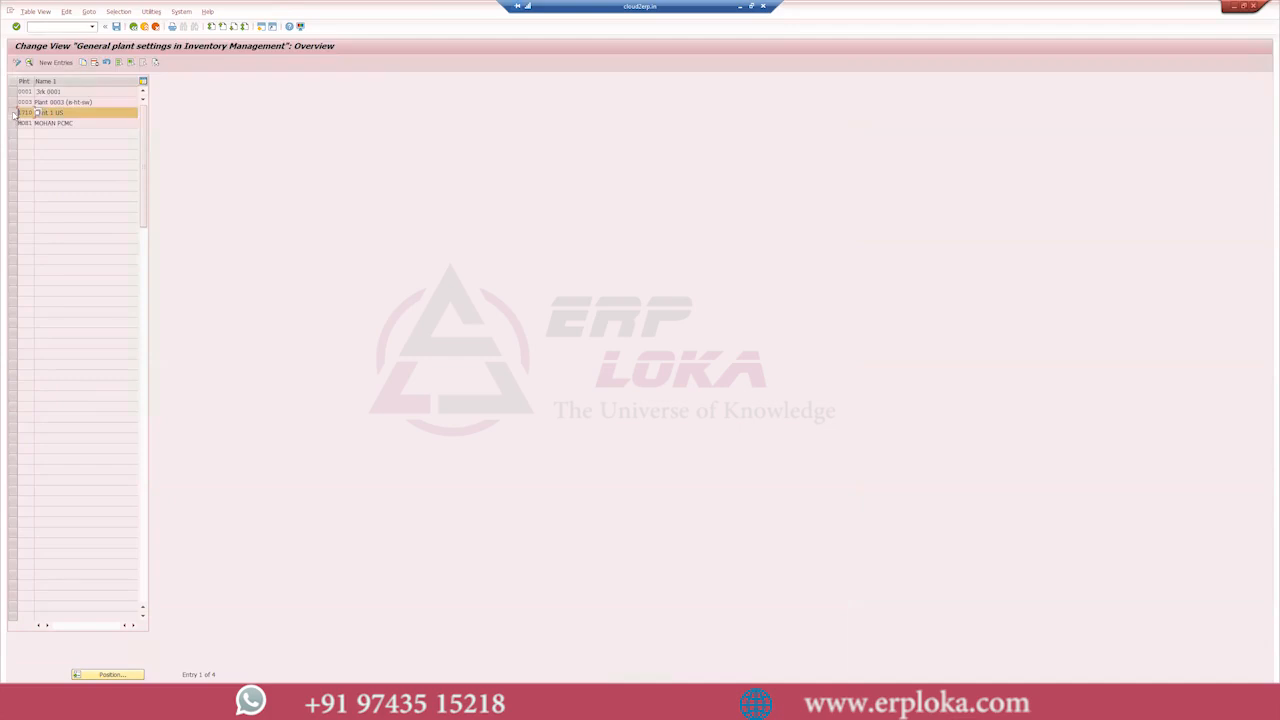
{"action": "left_click", "coordinate": [83, 63]}
{"action": "type", "text": "1994"}
{"action": "key", "text": "Return"}
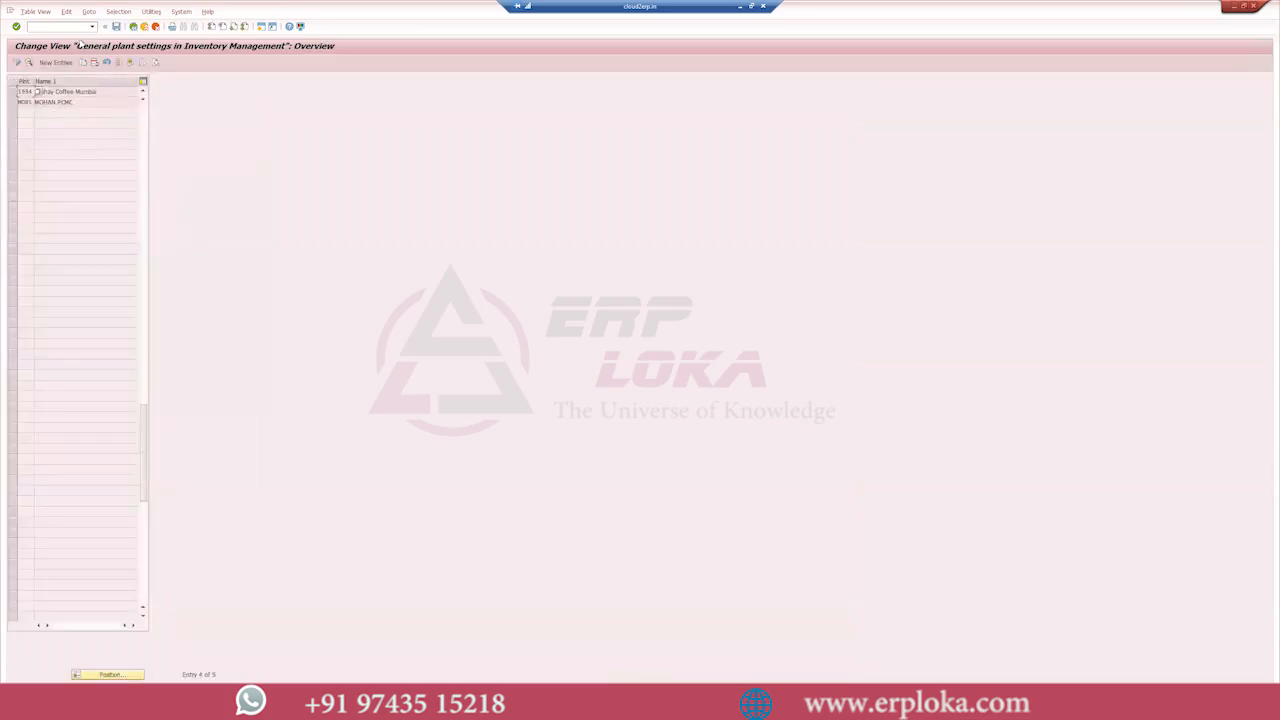
{"action": "left_click", "coordinate": [116, 26]}
{"action": "double_click", "coordinate": [36, 92]}
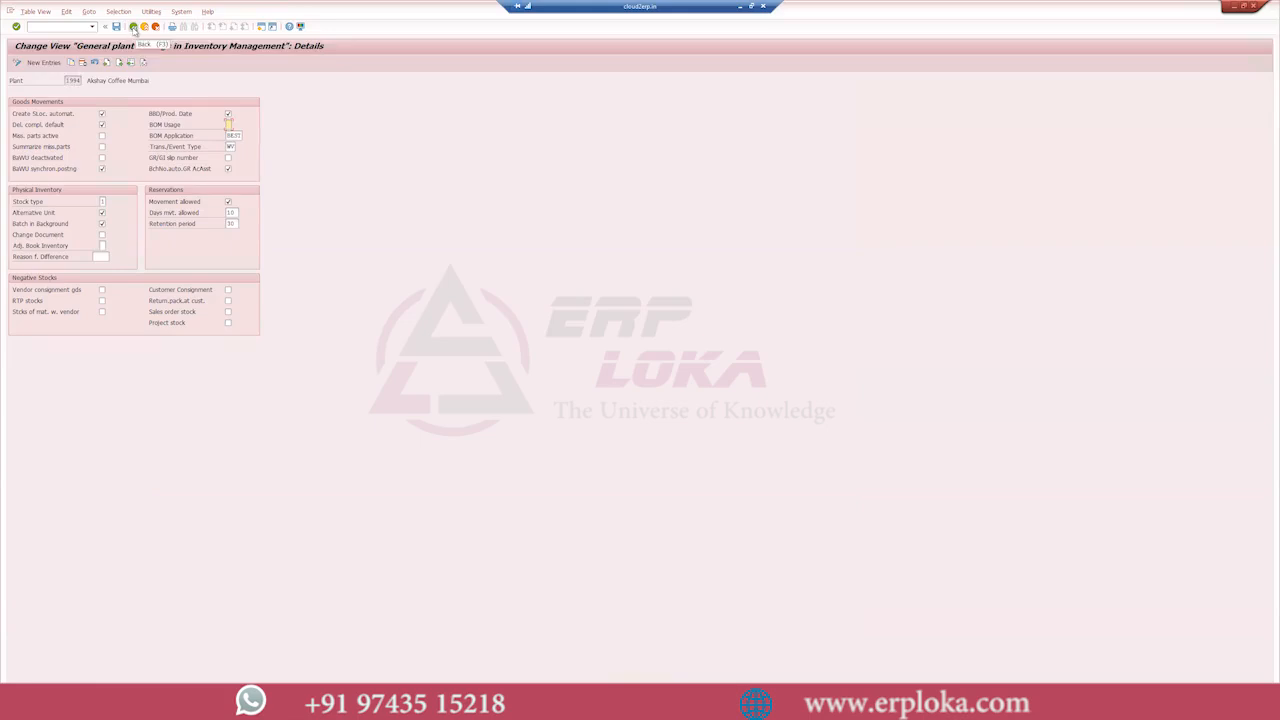
{"action": "left_click", "coordinate": [133, 27]}
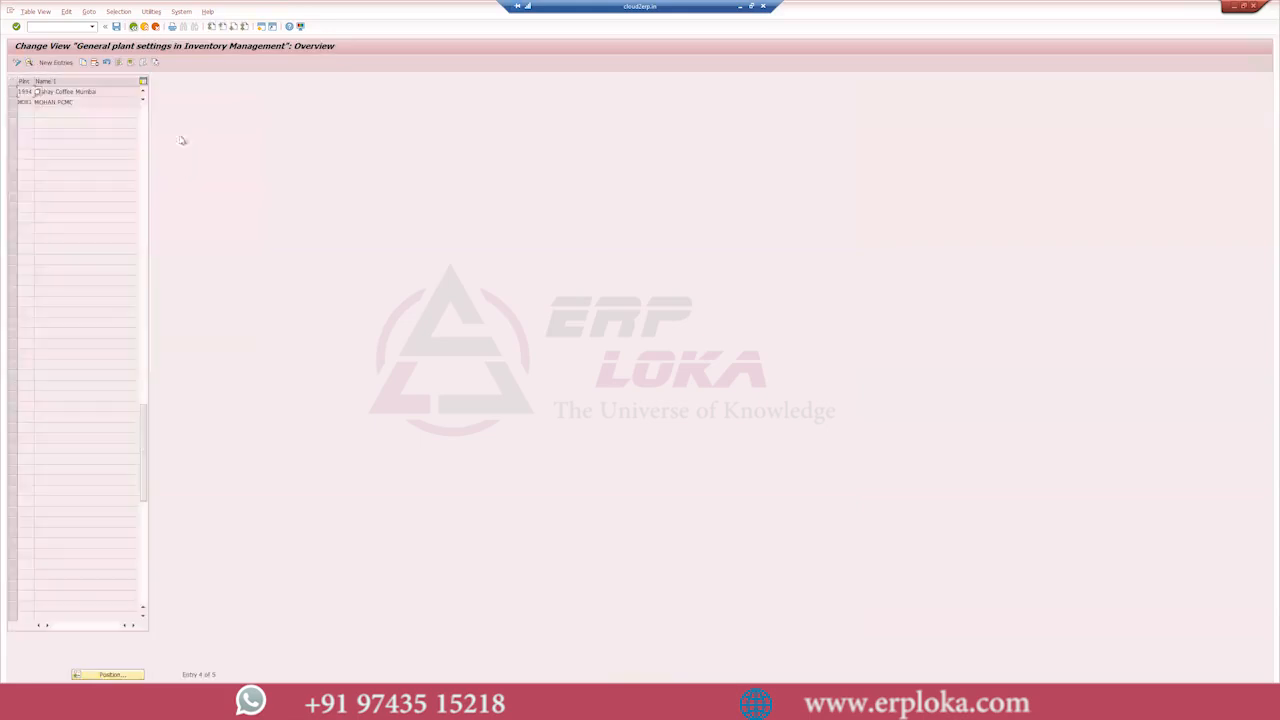
{"action": "key", "text": "F3"}
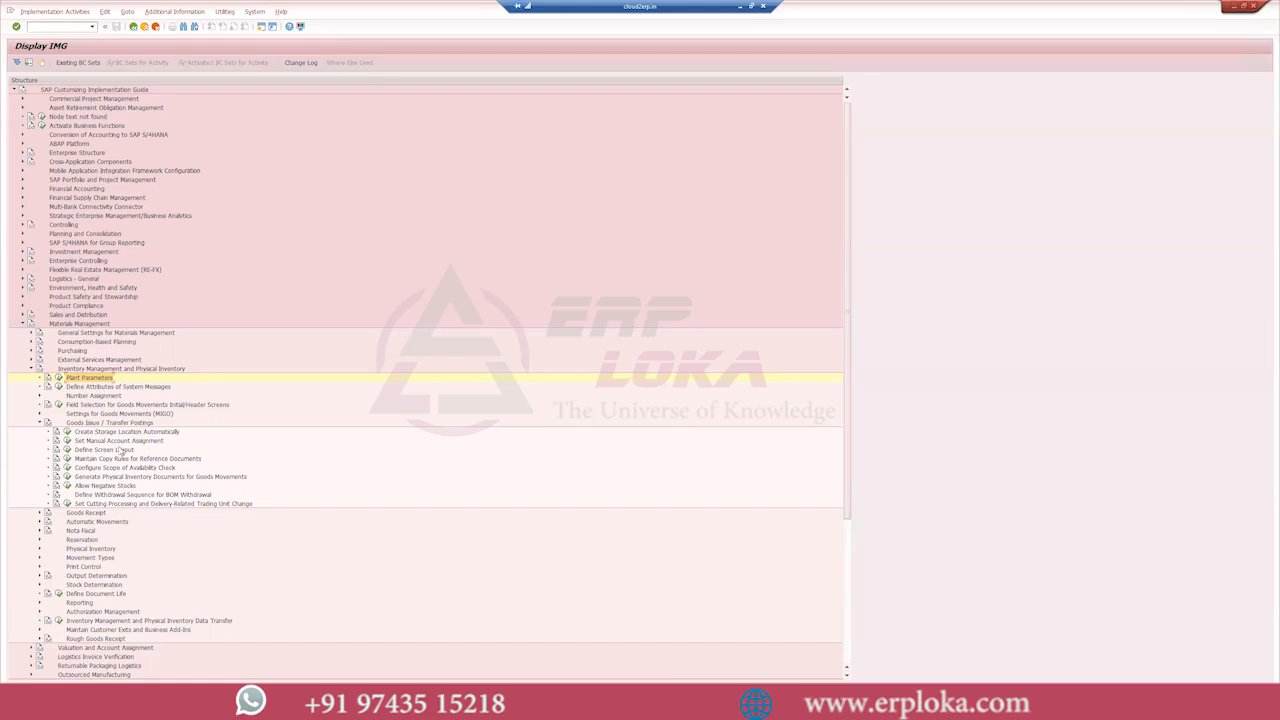
- Open the Allow Negative Stocks activity and permit negative stocks for valuation area 1994
{"action": "left_click", "coordinate": [67, 486]}
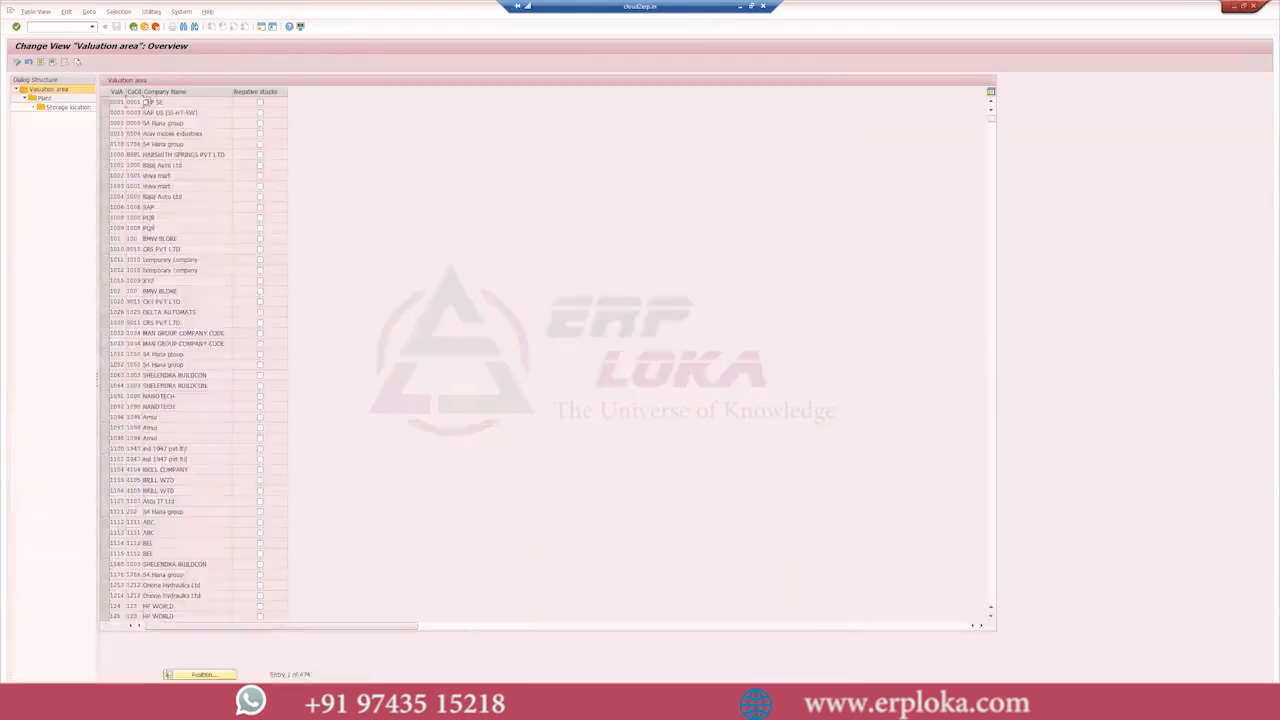
{"action": "scroll", "coordinate": [175, 443], "scroll_direction": "down", "scroll_amount": 10}
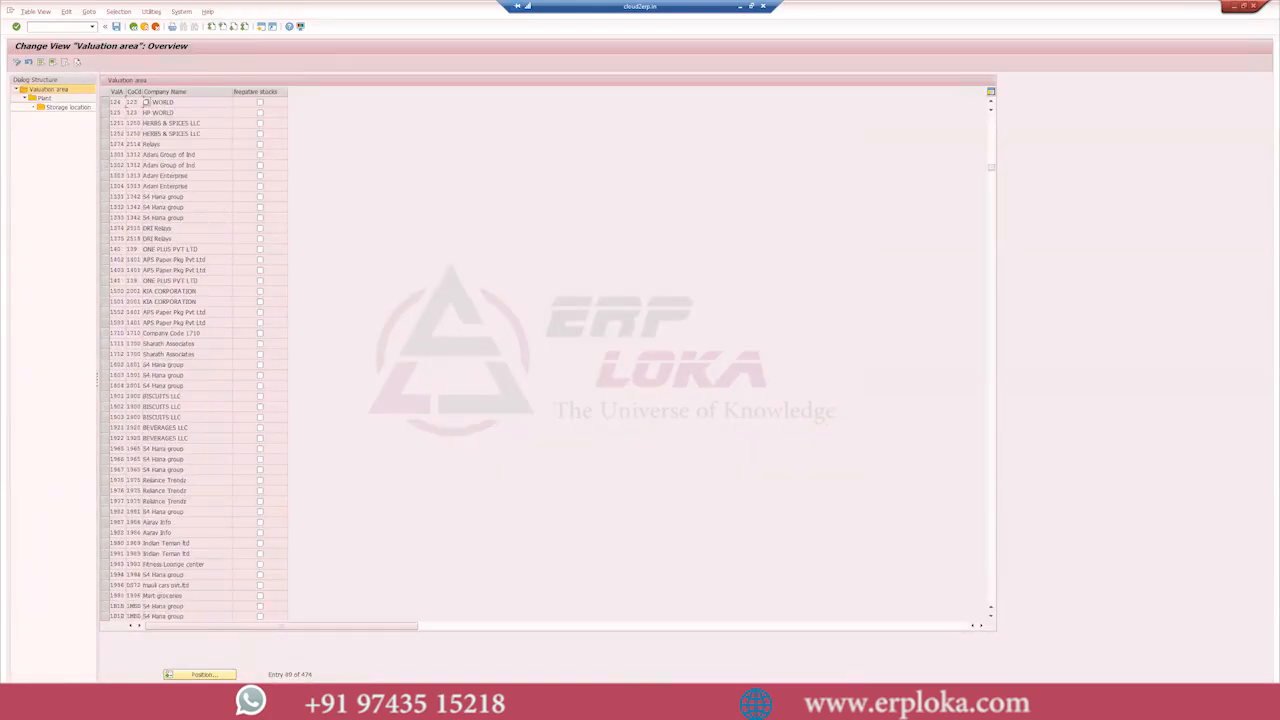
{"action": "left_click", "coordinate": [105, 574]}
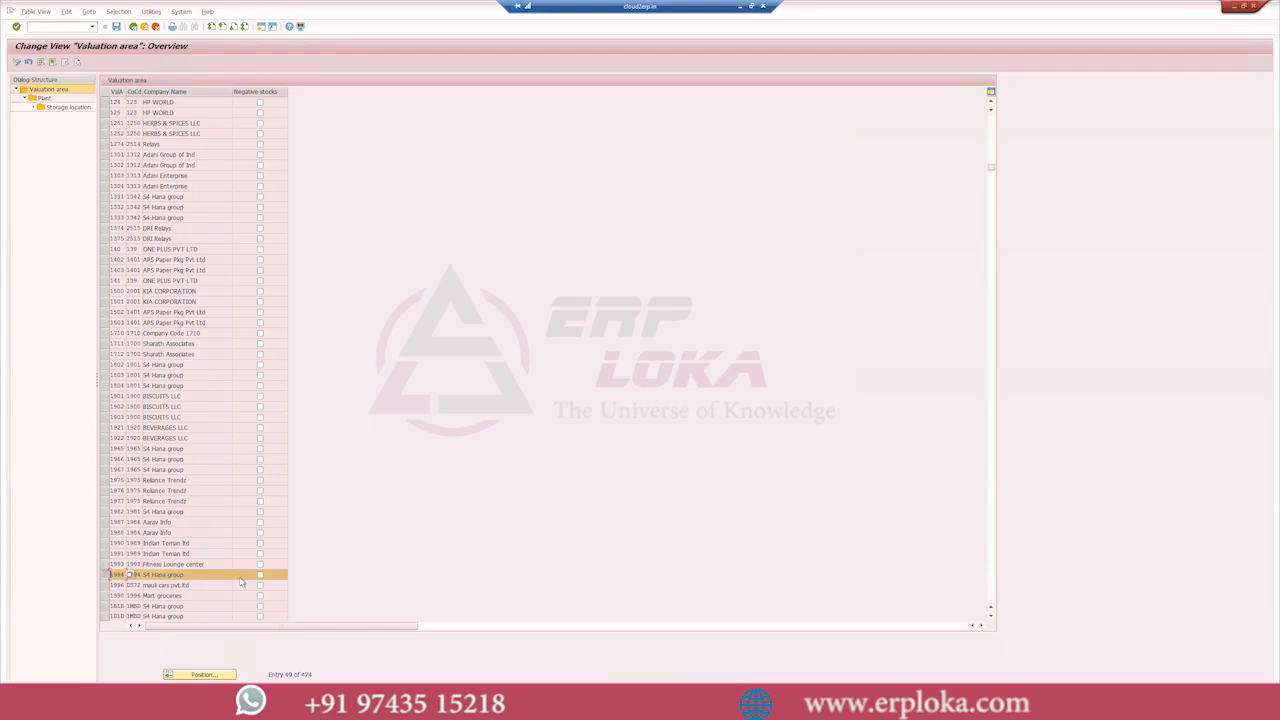
{"action": "left_click", "coordinate": [260, 576]}
- Open the storage locations of plant 1994, select SL02 Semi finished and save the negative stock settings
{"action": "double_click", "coordinate": [45, 98]}
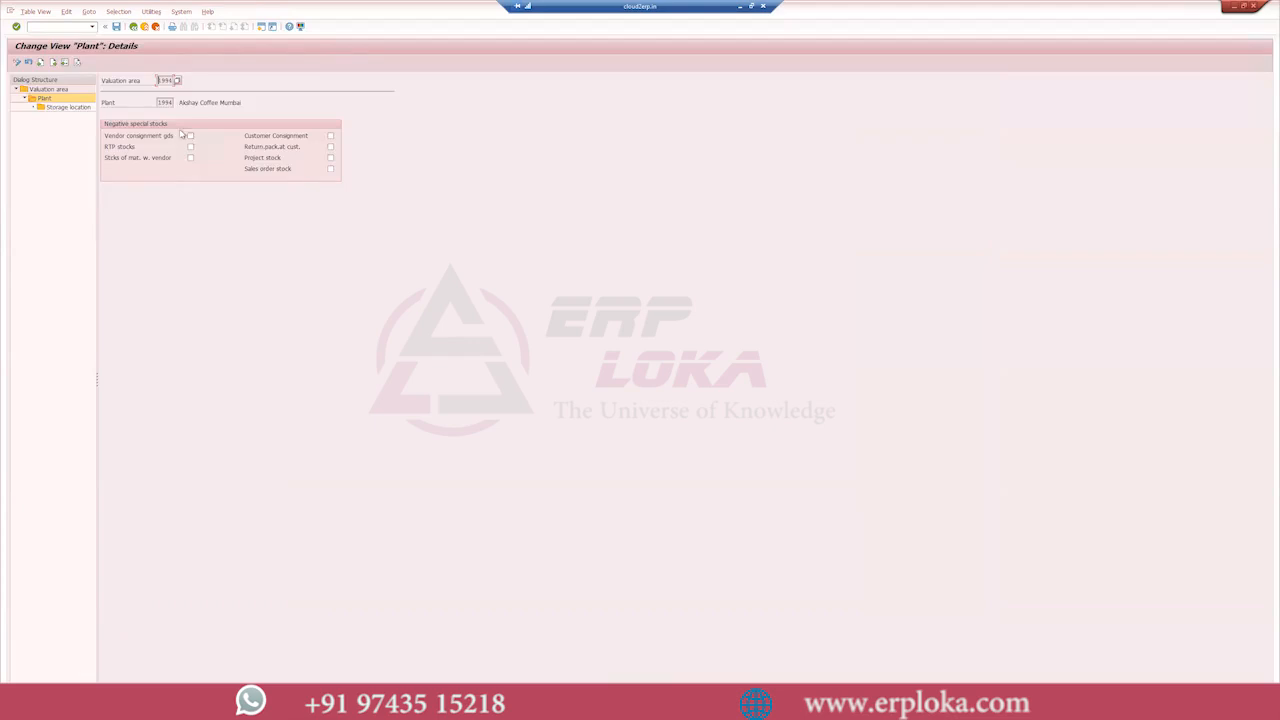
{"action": "double_click", "coordinate": [68, 107]}
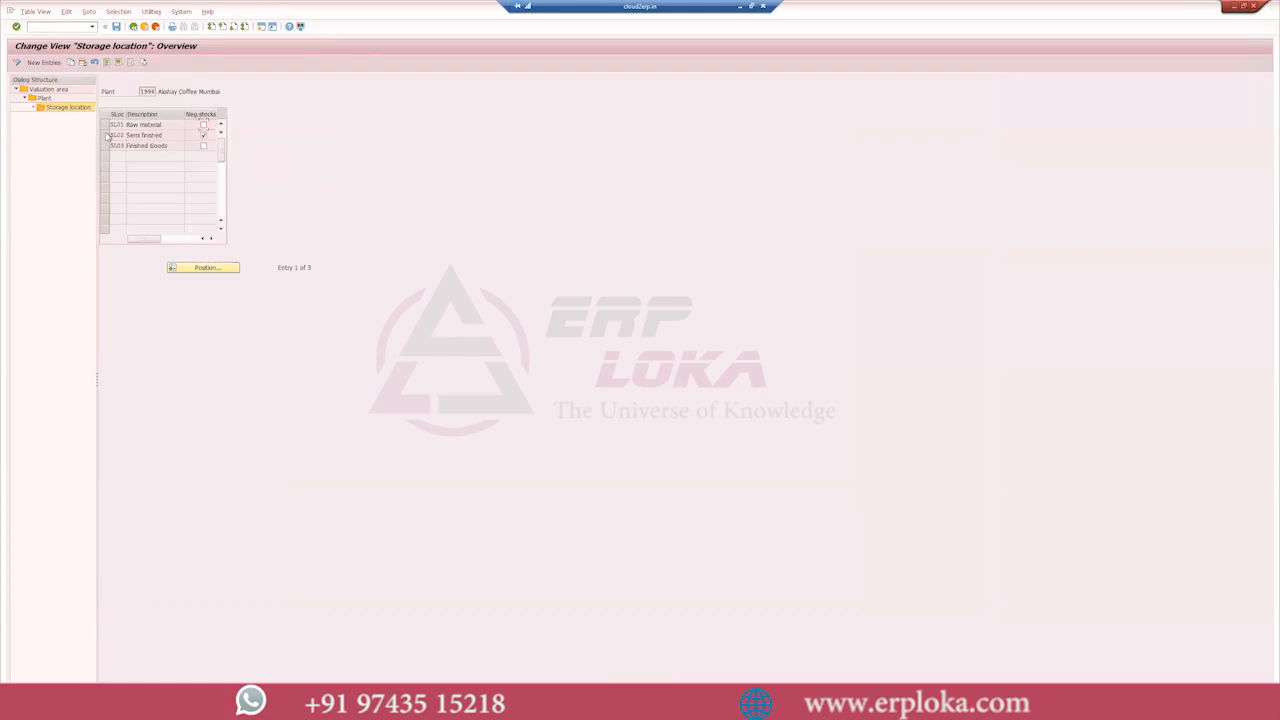
{"action": "left_click", "coordinate": [106, 136]}
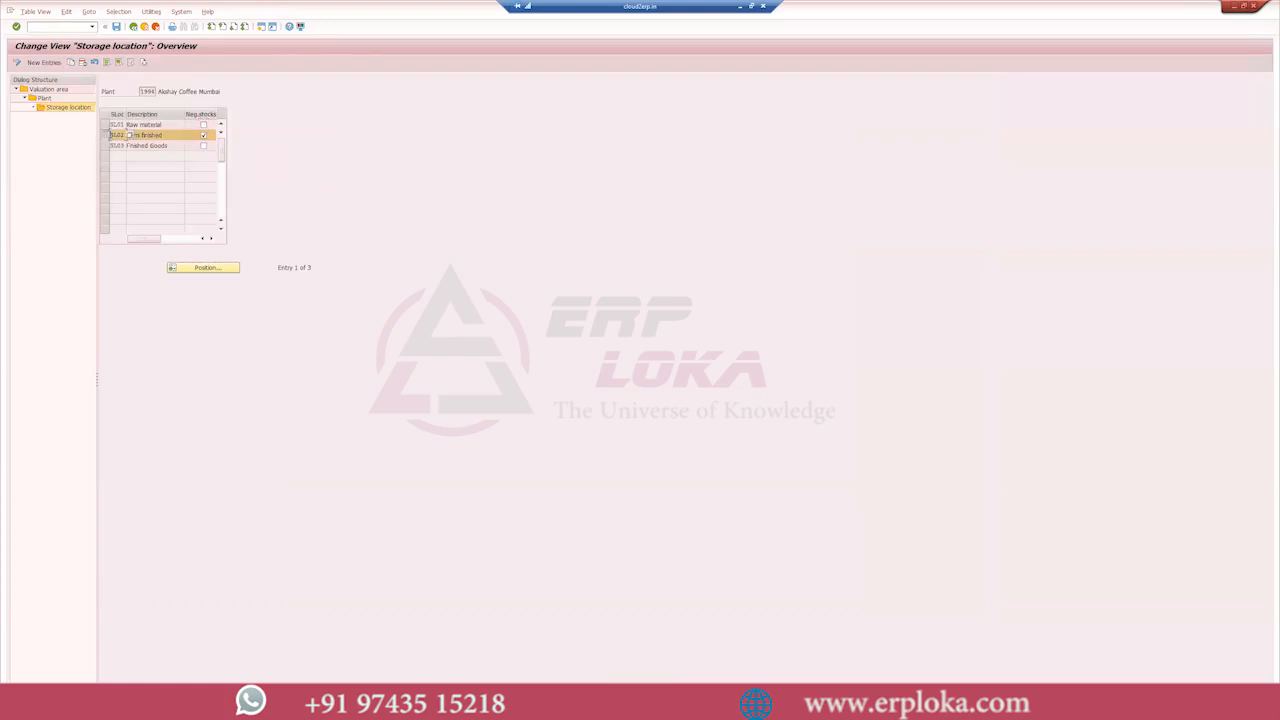
{"action": "left_click", "coordinate": [116, 26]}
{"action": "left_click", "coordinate": [147, 169]}
- Leave the negative stocks customizing and return to the SAP Easy Access screen
{"action": "left_click", "coordinate": [133, 27]}
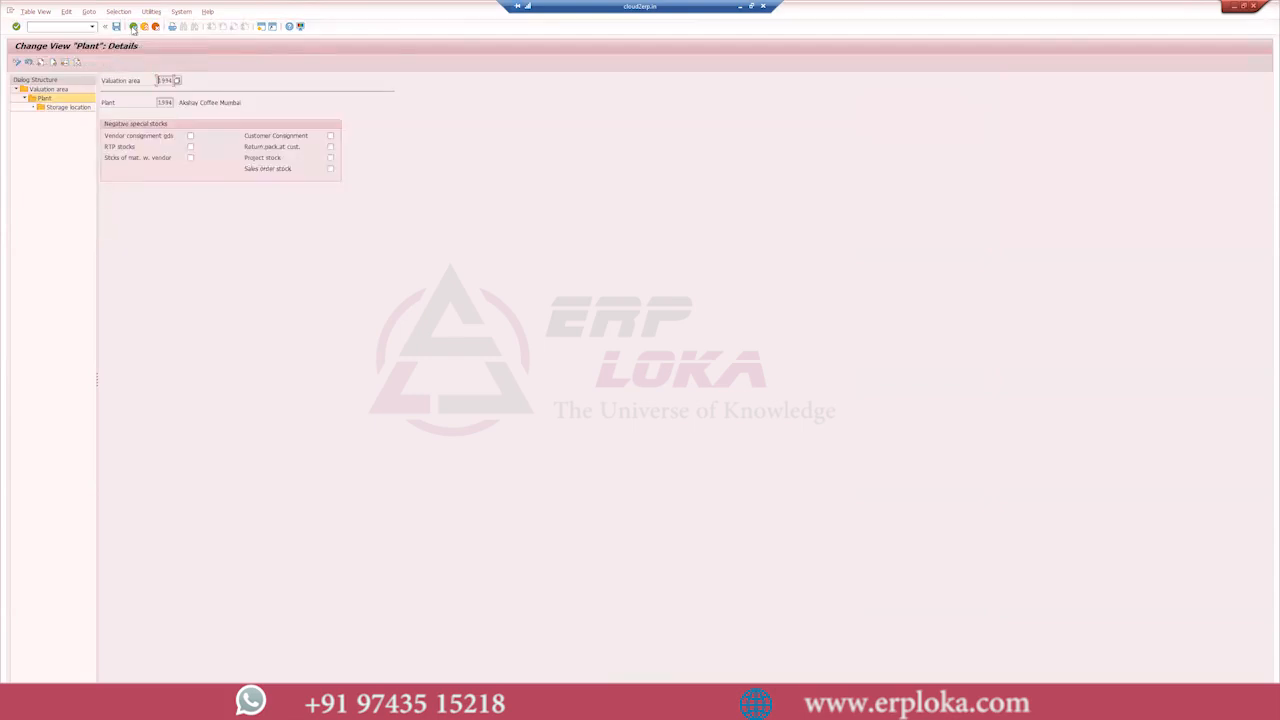
{"action": "left_click", "coordinate": [133, 27]}
{"action": "left_click", "coordinate": [133, 27]}
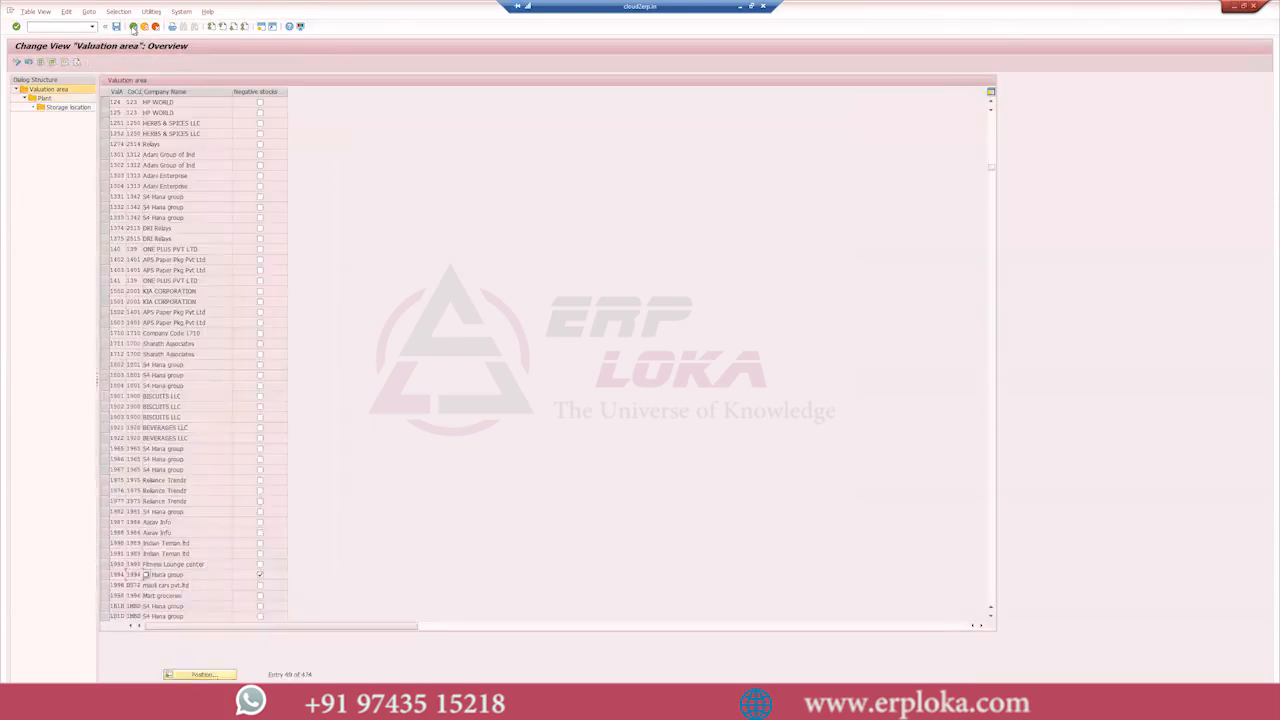
{"action": "left_click", "coordinate": [133, 27]}
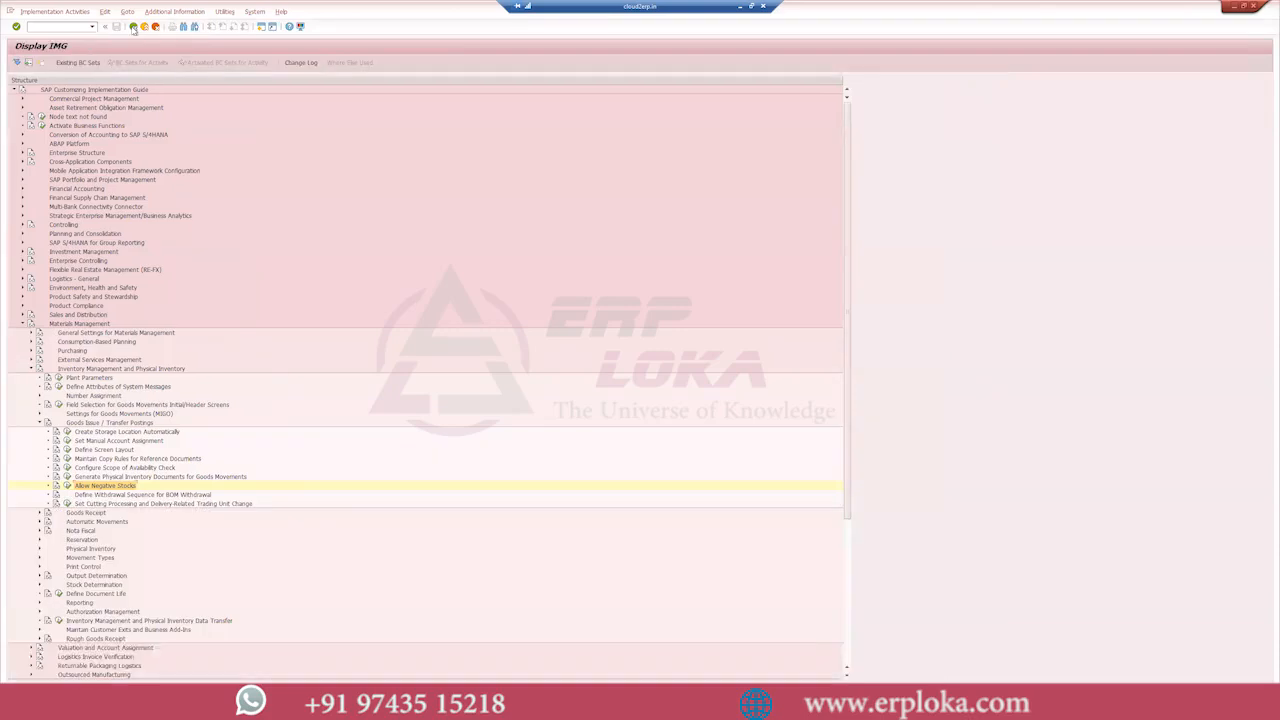
{"action": "left_click", "coordinate": [133, 27]}
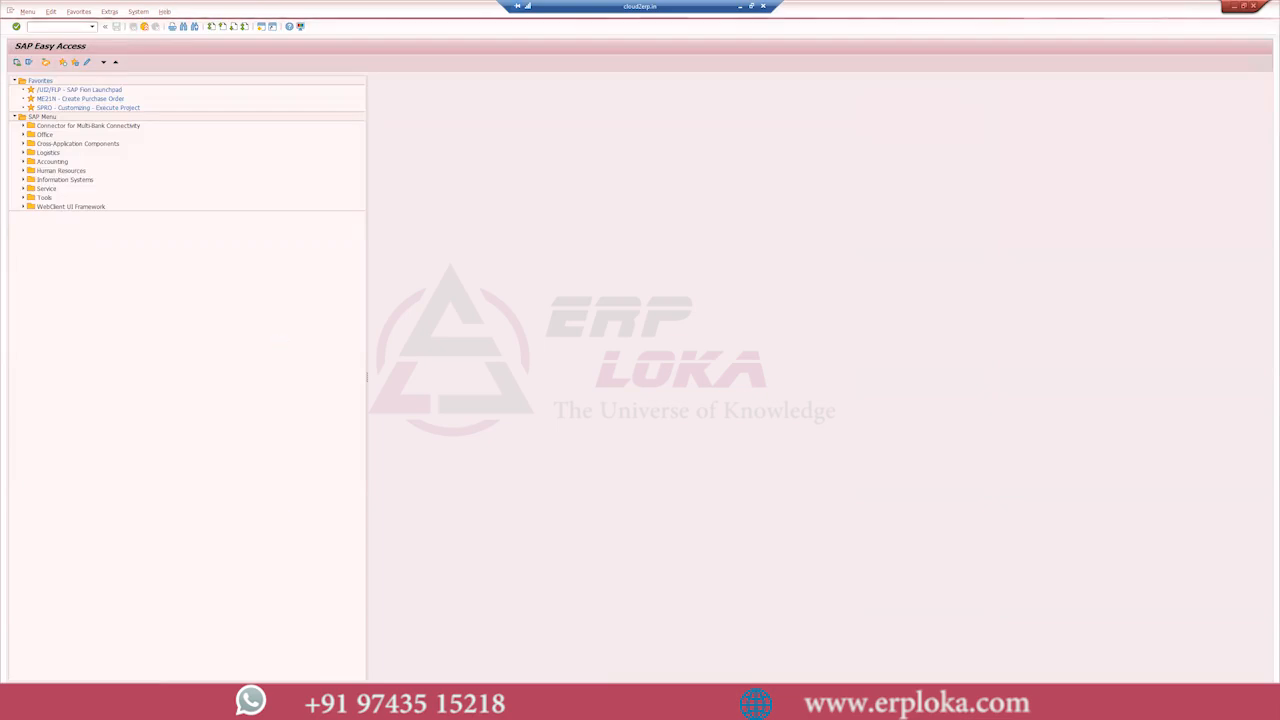
- Examine the "Deficit of" entry of application area M7 in the system messages view alongside the stock overview of material 1451
{"action": "left_click", "coordinate": [140, 708]}
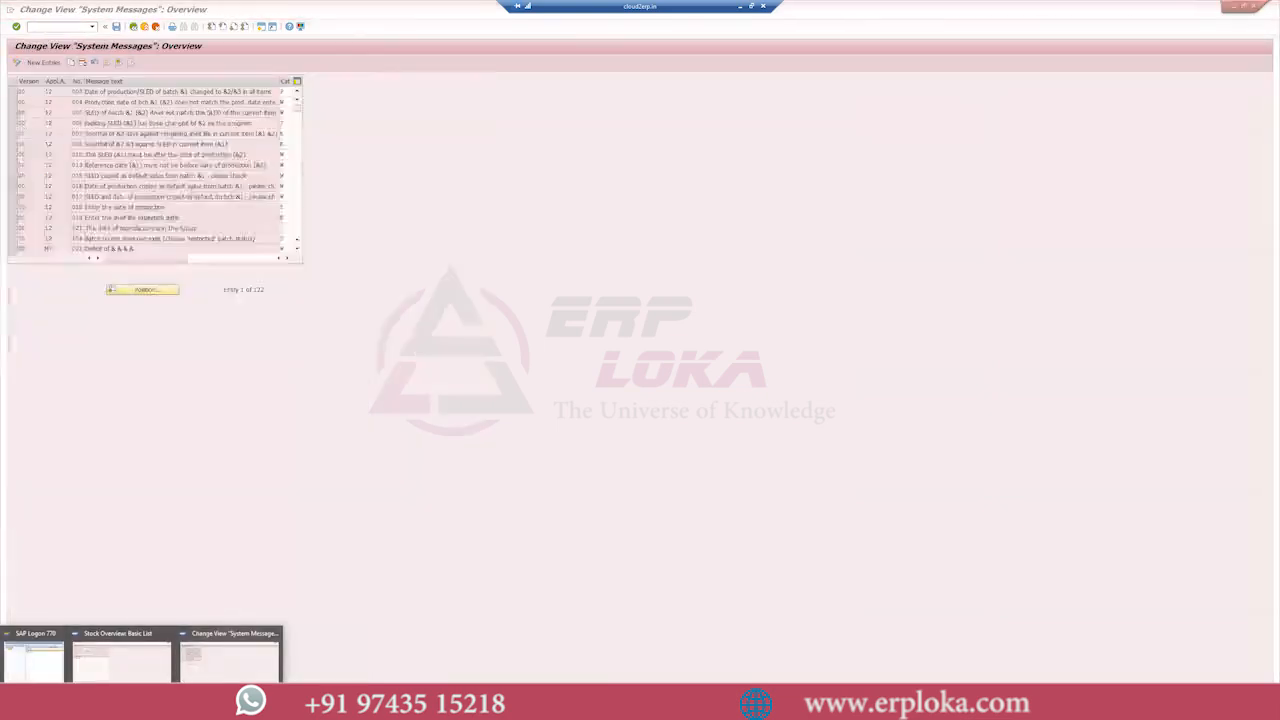
{"action": "left_click", "coordinate": [17, 249]}
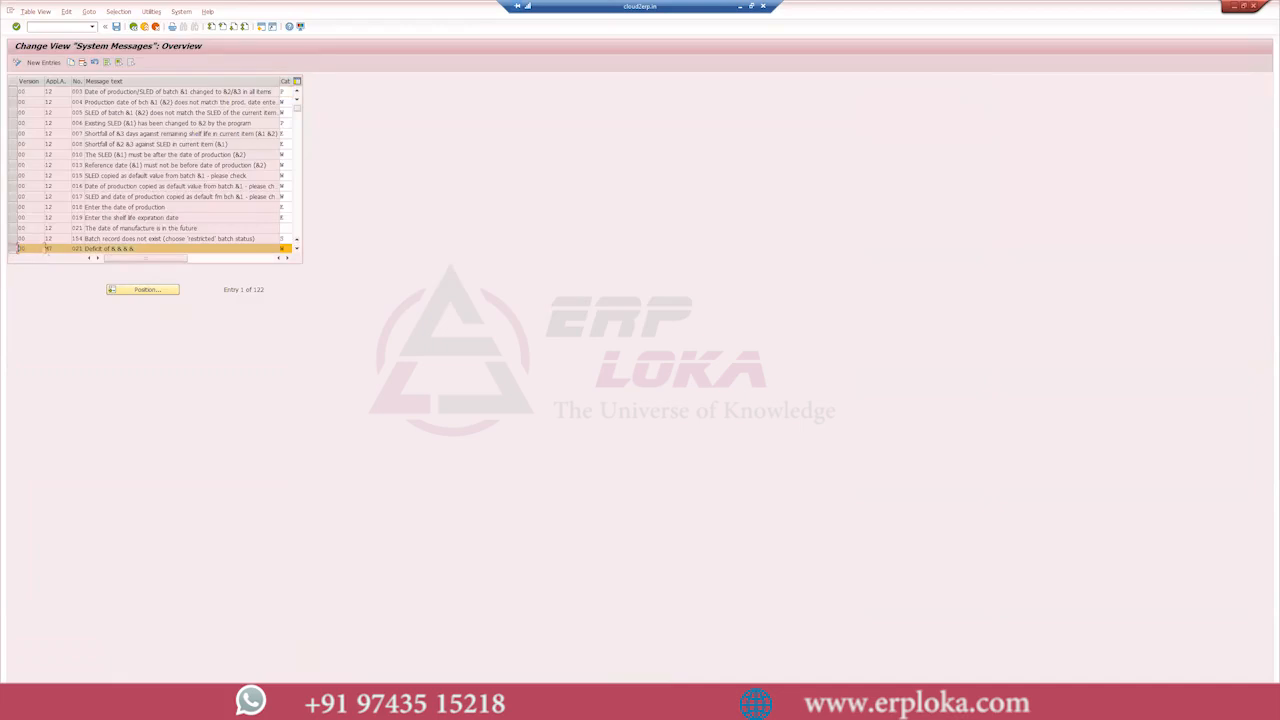
{"action": "left_click", "coordinate": [80, 249]}
{"action": "mouse_move", "coordinate": [130, 705]}
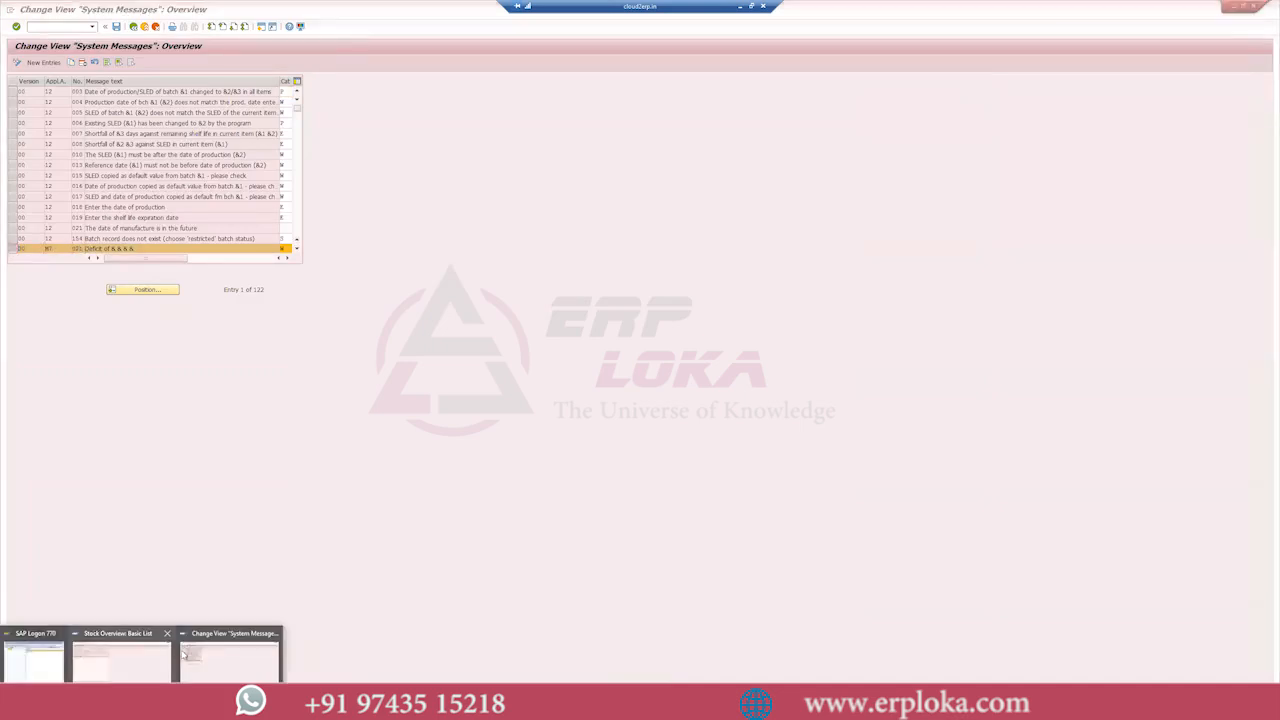
{"action": "left_click", "coordinate": [121, 668]}
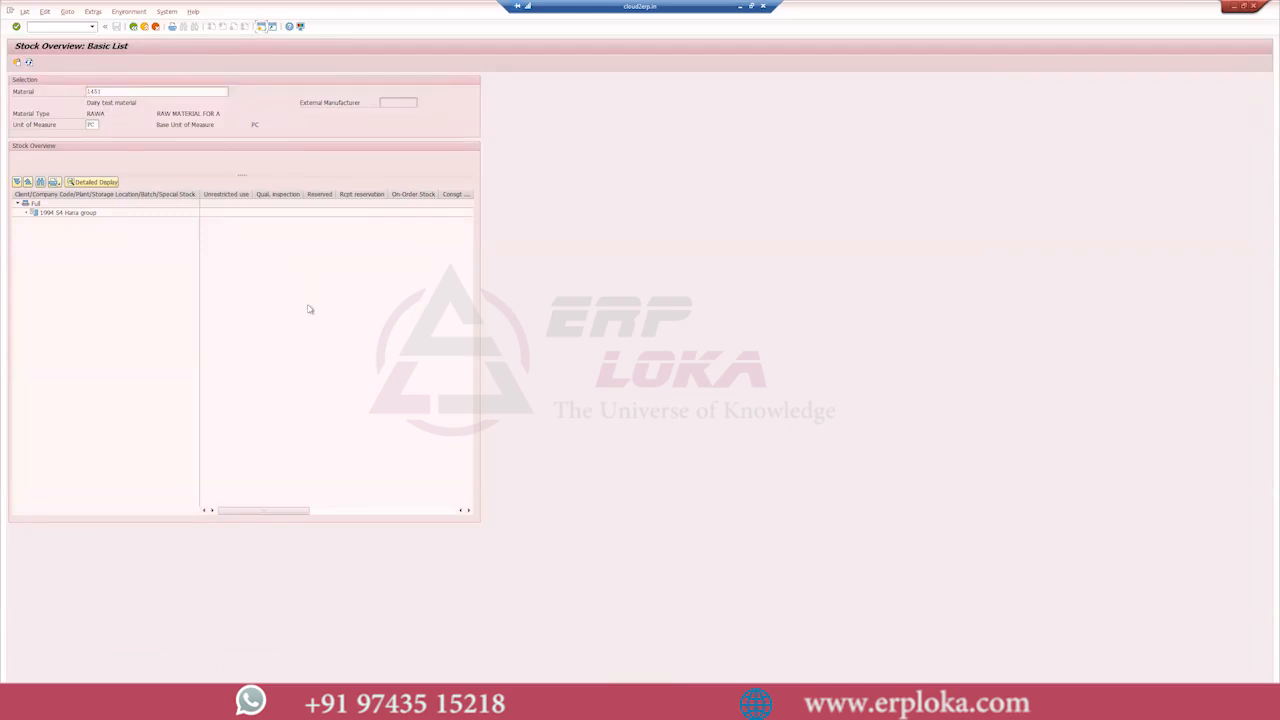
{"action": "key", "text": "alt+Tab"}
{"action": "key", "text": "alt+Tab"}
{"action": "key", "text": "alt+Tab"}
{"action": "key", "text": "alt+Tab"}
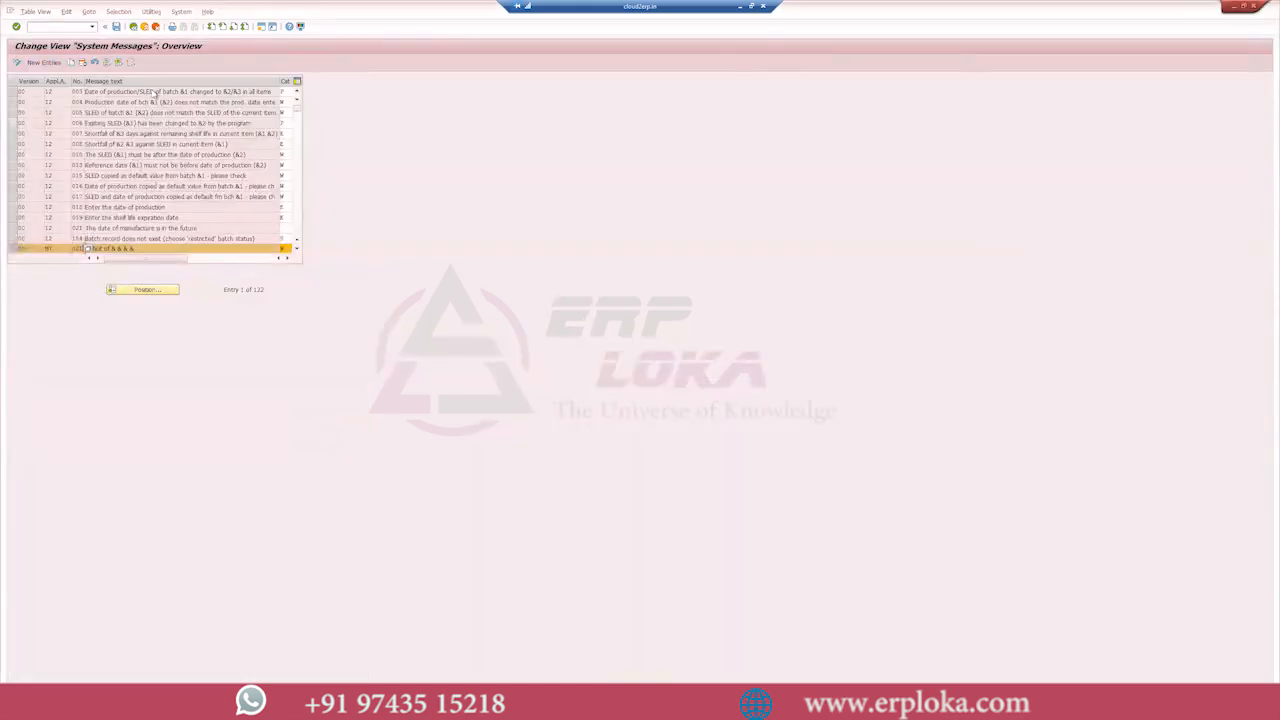
{"action": "key", "text": "alt+Tab"}
- Start a MIGO goods issue for cost center and enter the dairy test material with a quantity of 50
{"action": "key", "text": "alt+Tab"}
- Save the system message settings for the "Deficit of" entry and leave the message view
{"action": "left_click", "coordinate": [284, 249]}
{"action": "left_click", "coordinate": [118, 29]}
{"action": "left_click", "coordinate": [132, 28]}
{"action": "key", "text": "alt+Tab"}
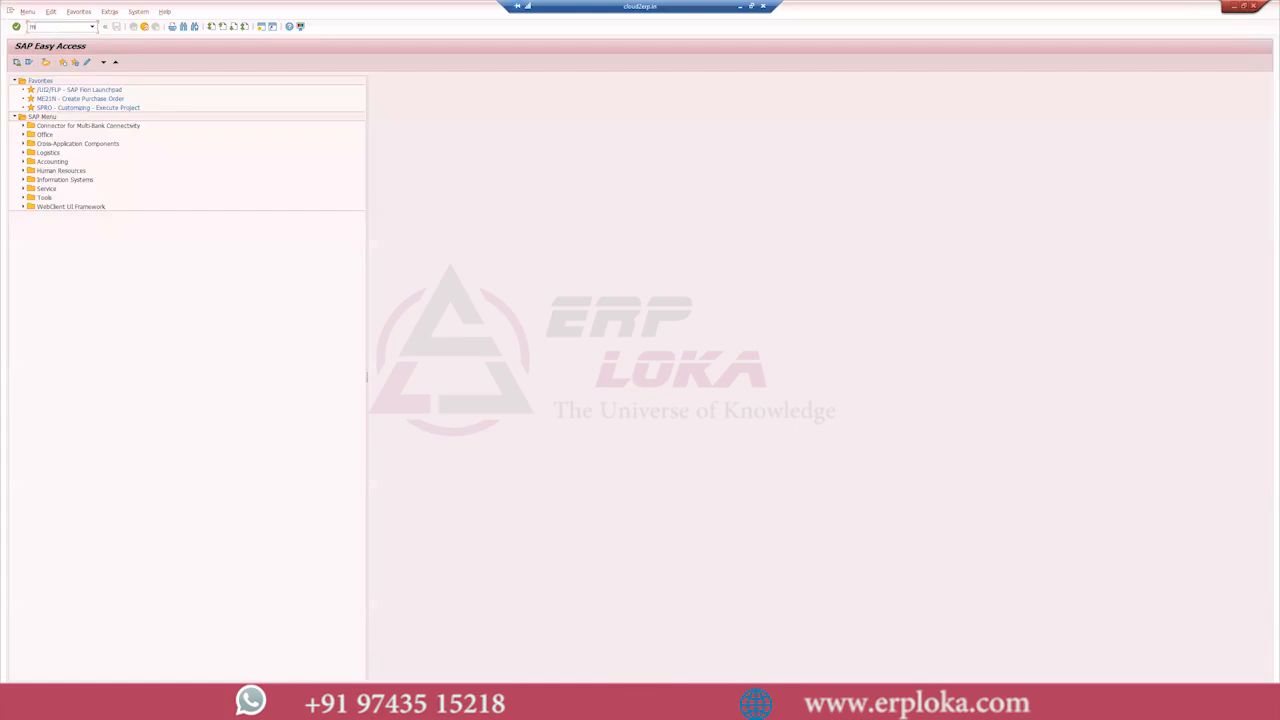
{"action": "type", "text": "migo"}
{"action": "key", "text": "Return"}
{"action": "left_click", "coordinate": [98, 490]}
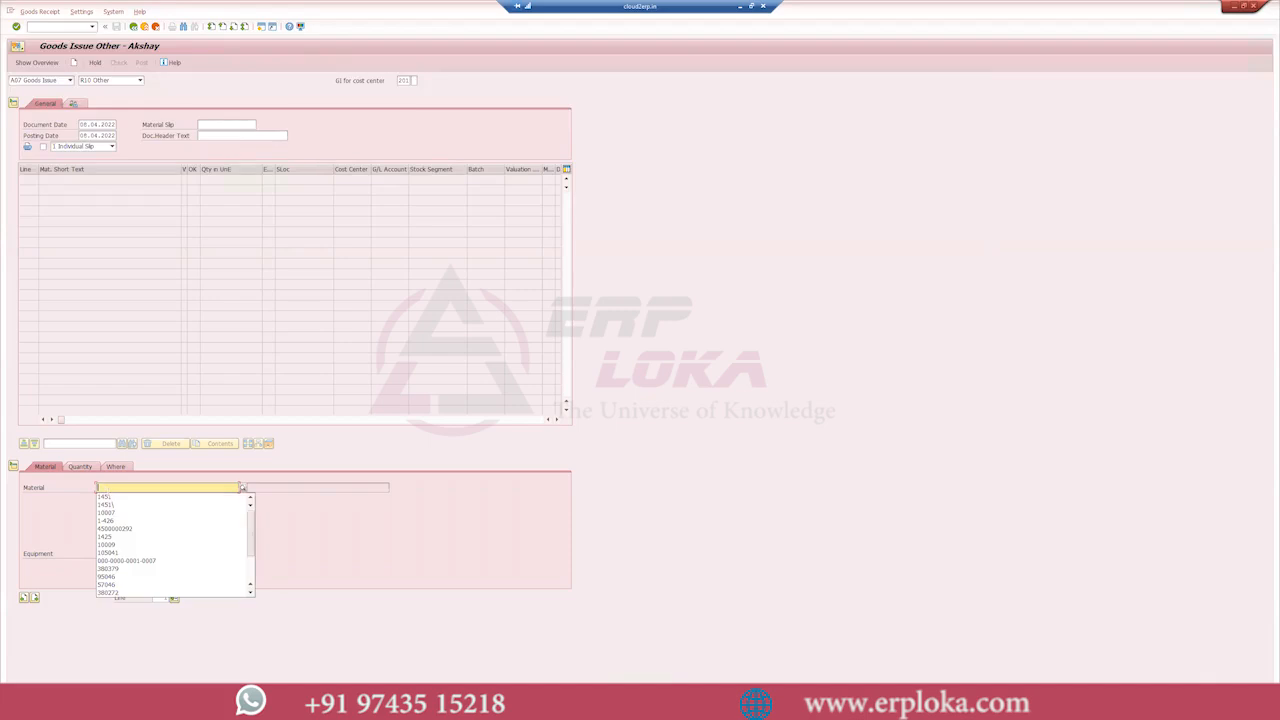
{"action": "left_click", "coordinate": [80, 467]}
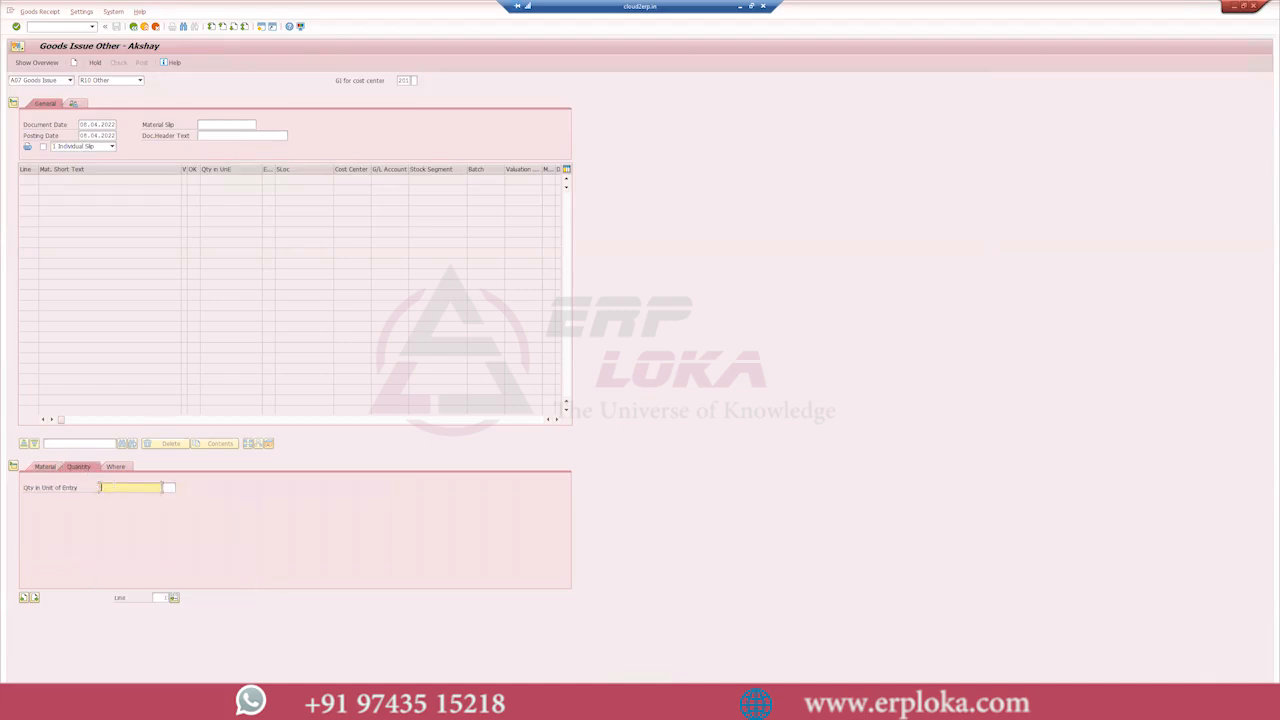
{"action": "type", "text": "50"}
{"action": "key", "text": "Return"}
- Set the goods issue item's plant to 1994 and its storage location to SL02 Semi finished
{"action": "left_click", "coordinate": [116, 467]}
{"action": "left_click", "coordinate": [121, 509]}
{"action": "type", "text": "1004"}
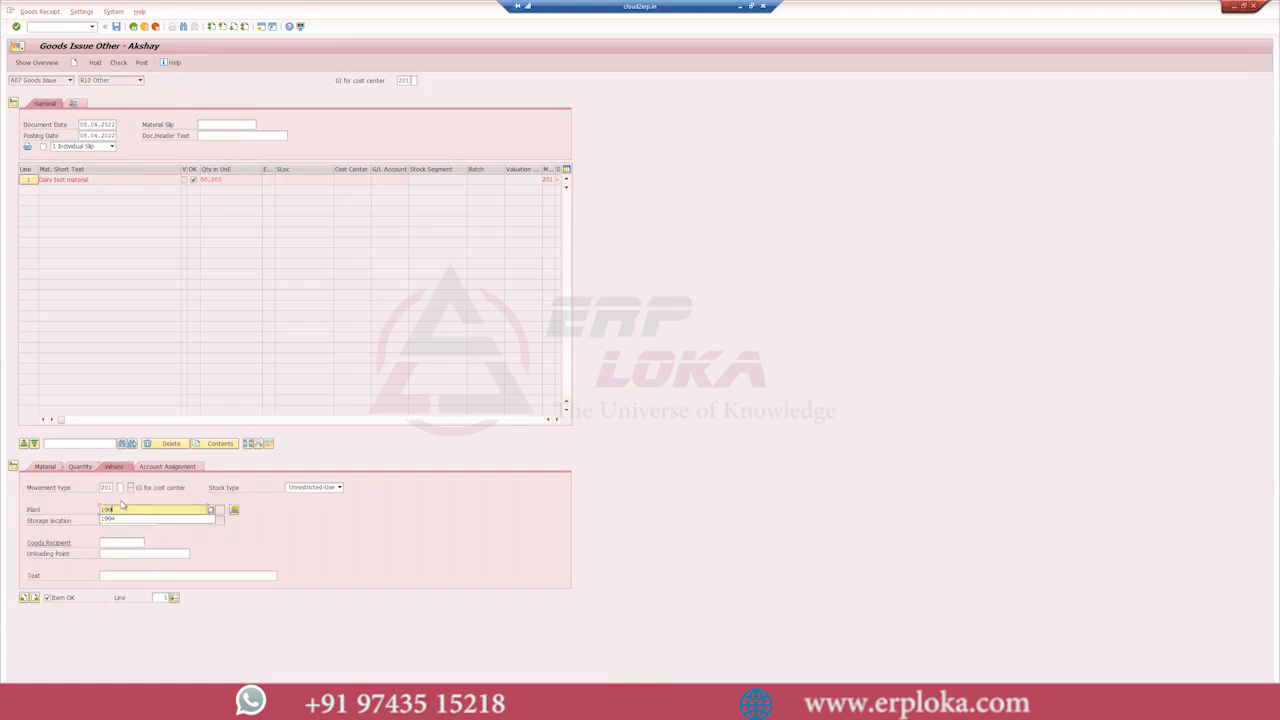
{"action": "left_click", "coordinate": [122, 520]}
{"action": "type", "text": "s02"}
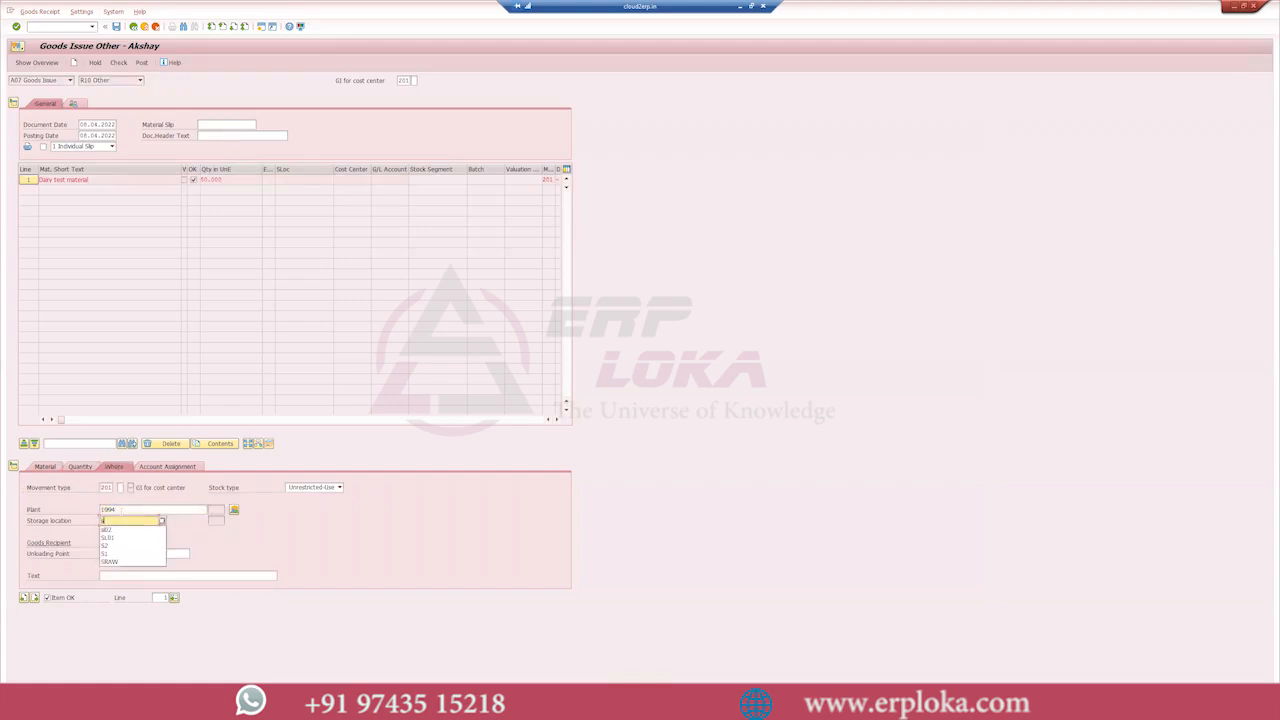
{"action": "key", "text": "Return"}
- Assign a previously used cost center to the goods issue item and post the document
{"action": "left_click", "coordinate": [166, 466]}
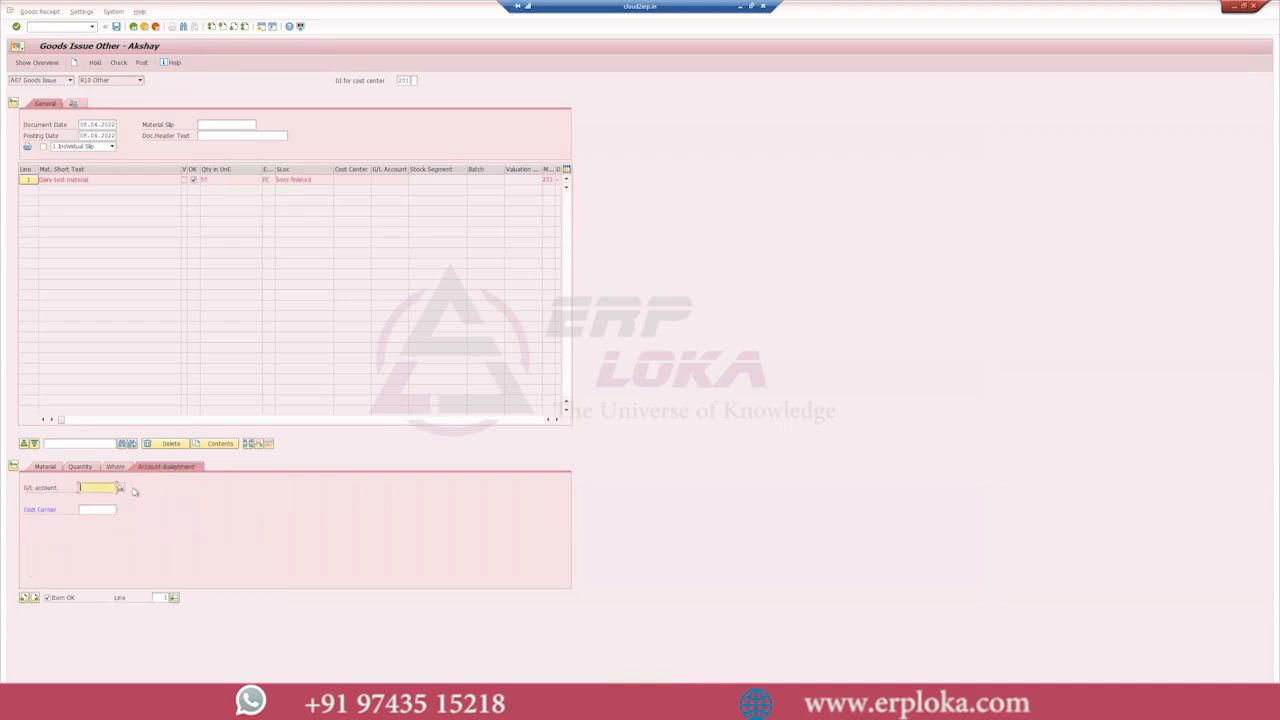
{"action": "left_click", "coordinate": [100, 509]}
{"action": "left_click", "coordinate": [100, 522]}
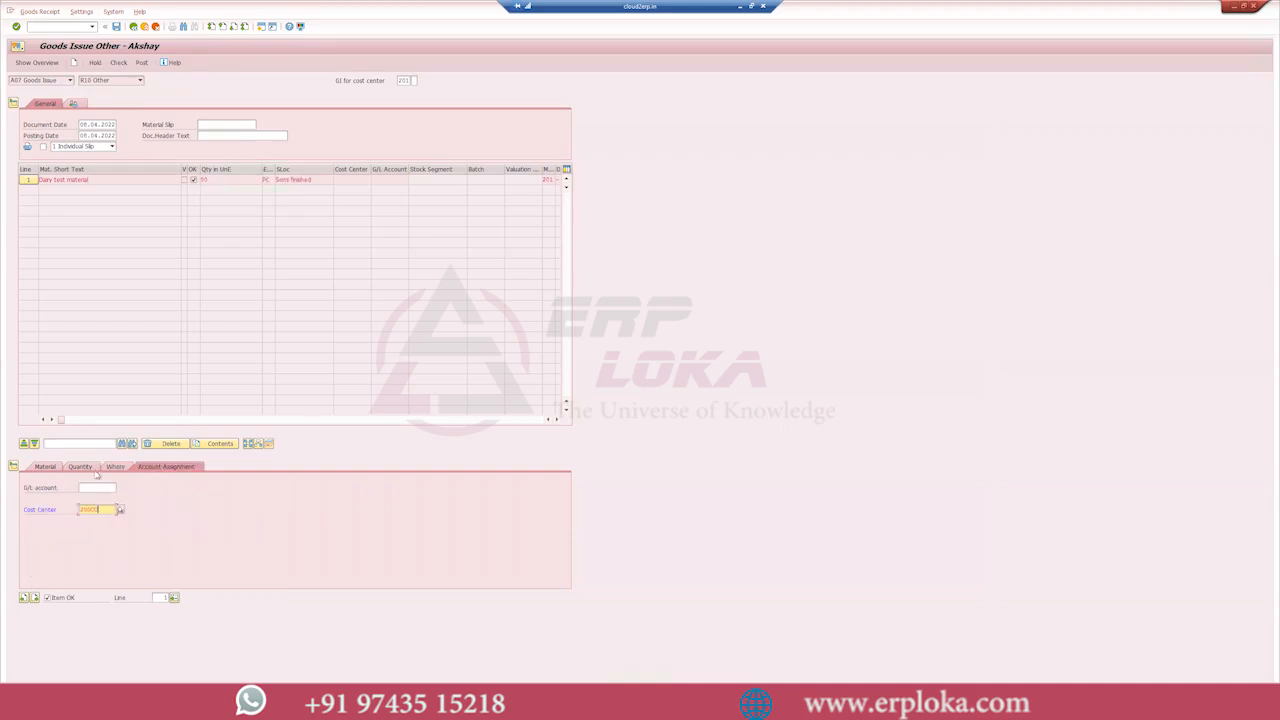
{"action": "left_click", "coordinate": [140, 63]}
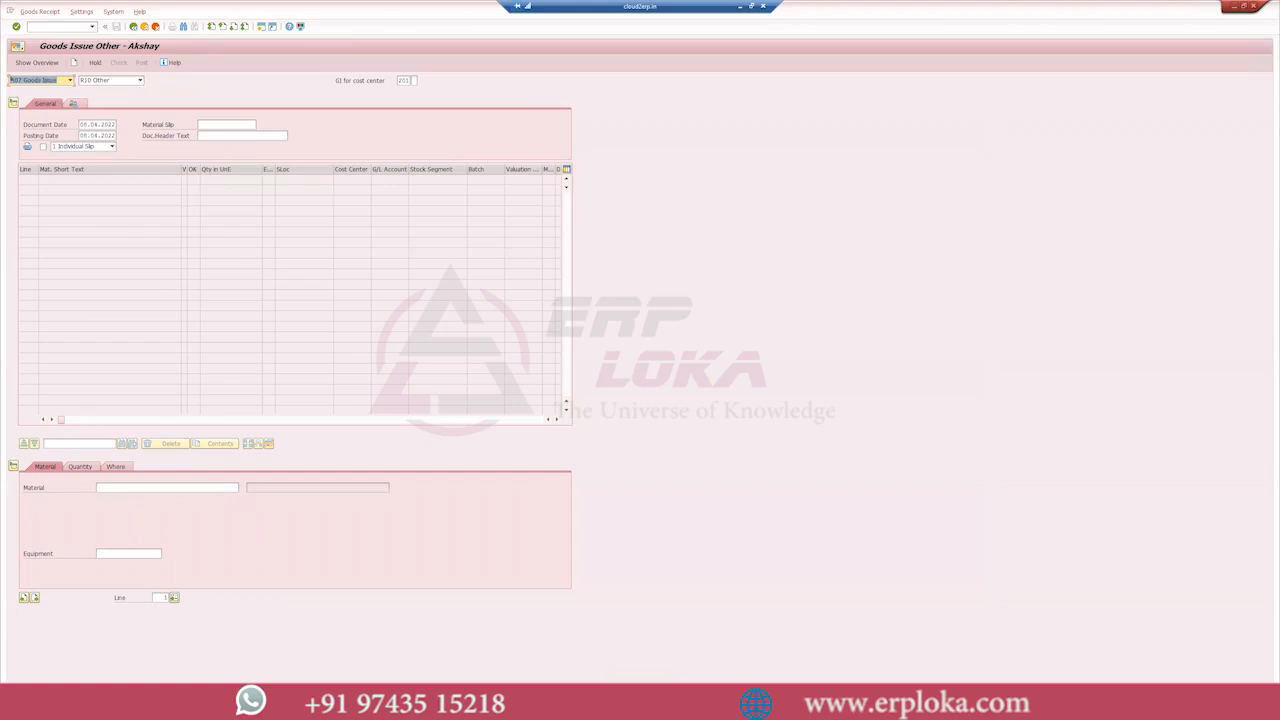
- Refresh the stock overview of material 1451 and examine its unrestricted-use stock
{"action": "left_click", "coordinate": [122, 655]}
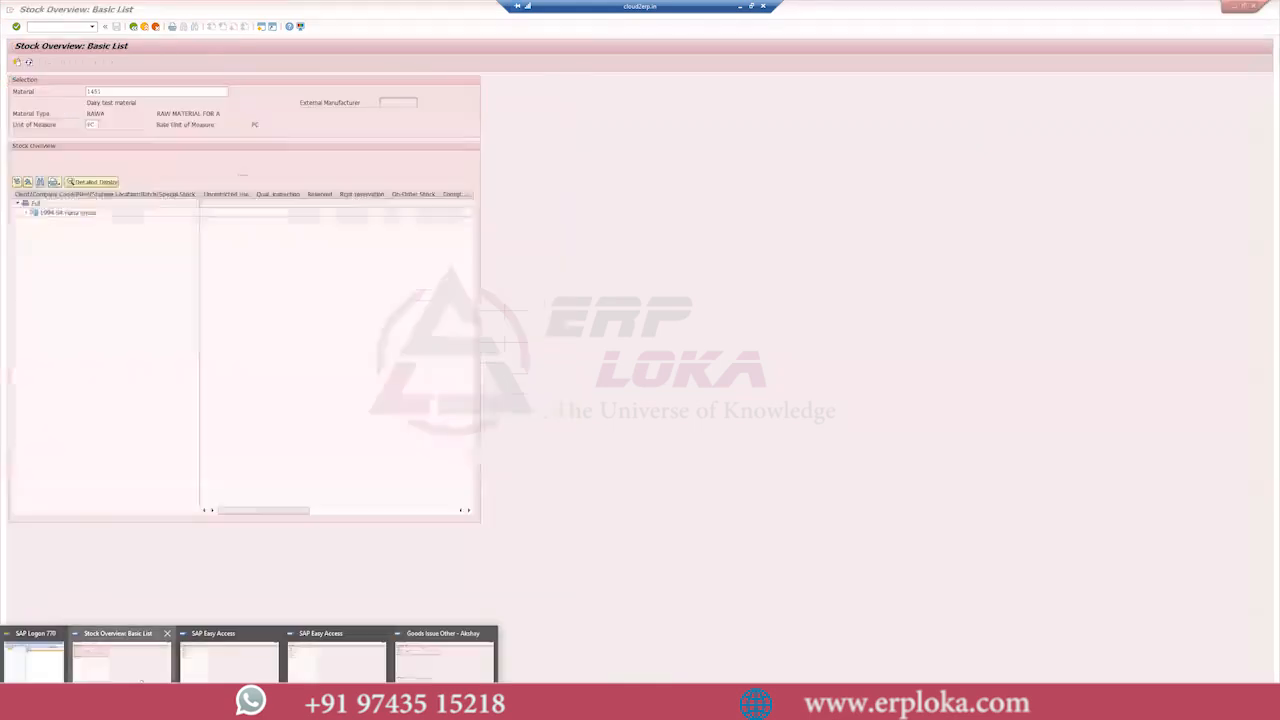
{"action": "left_click", "coordinate": [30, 64]}
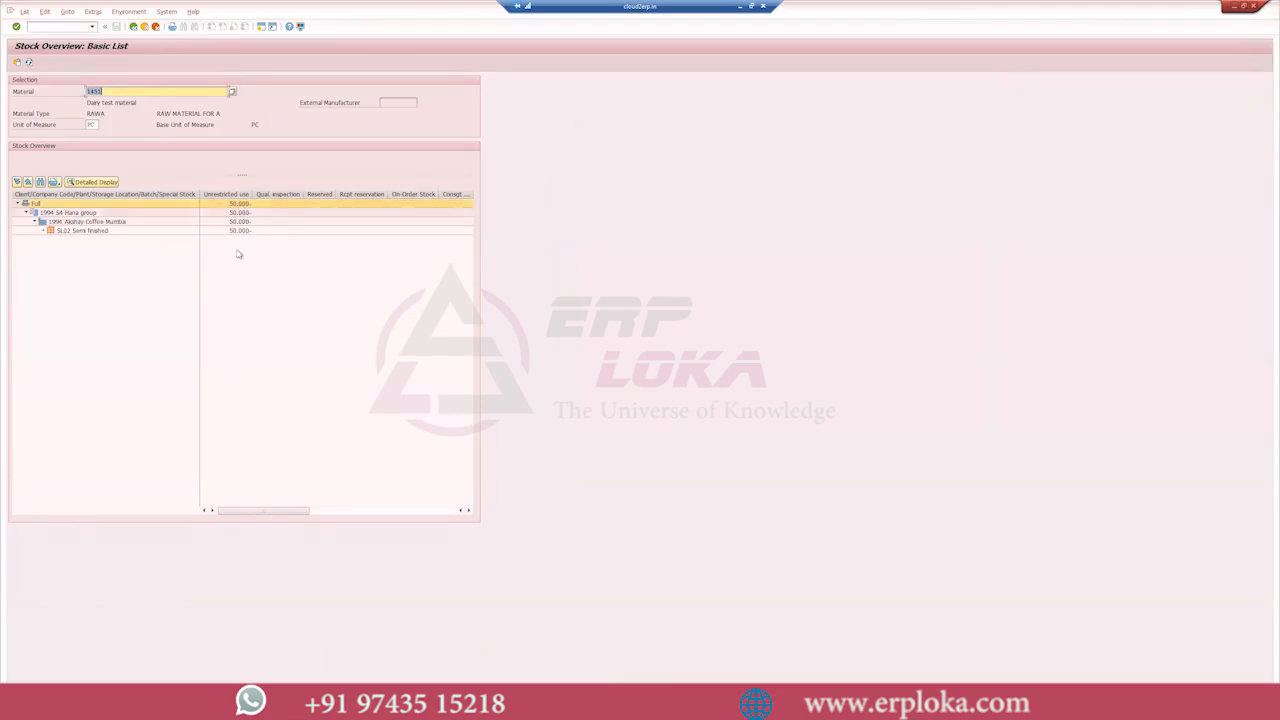
{"action": "left_click", "coordinate": [233, 195]}
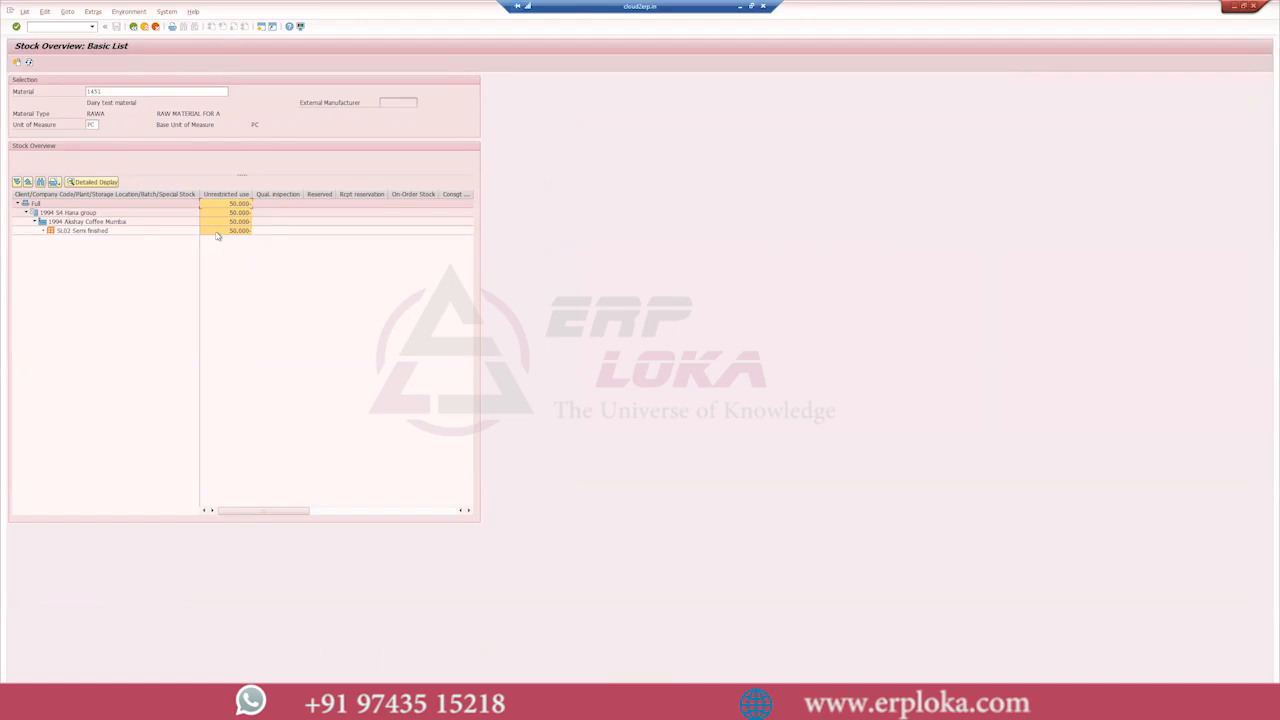
- Switch to the PowerPoint slide show and compare its negative stock example with the stock overview in SAP
{"action": "left_click", "coordinate": [160, 706]}
{"action": "left_click", "coordinate": [210, 655]}
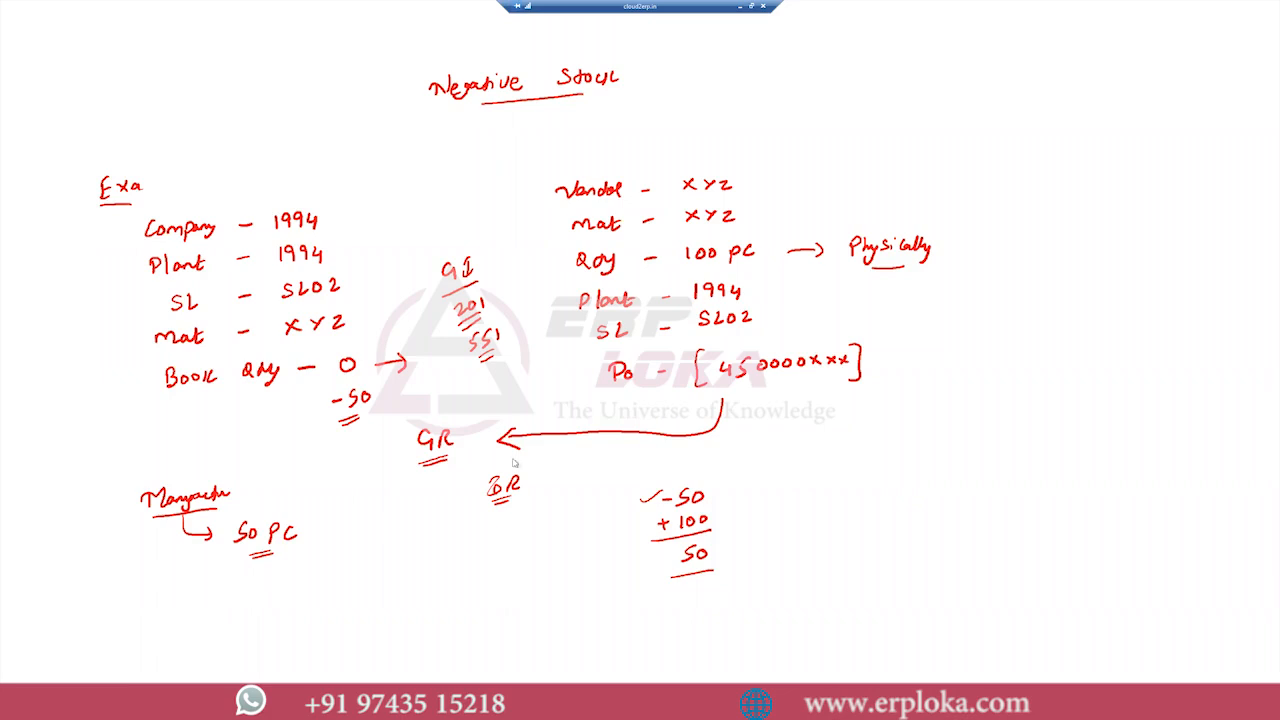
{"action": "key", "text": "alt+Tab"}
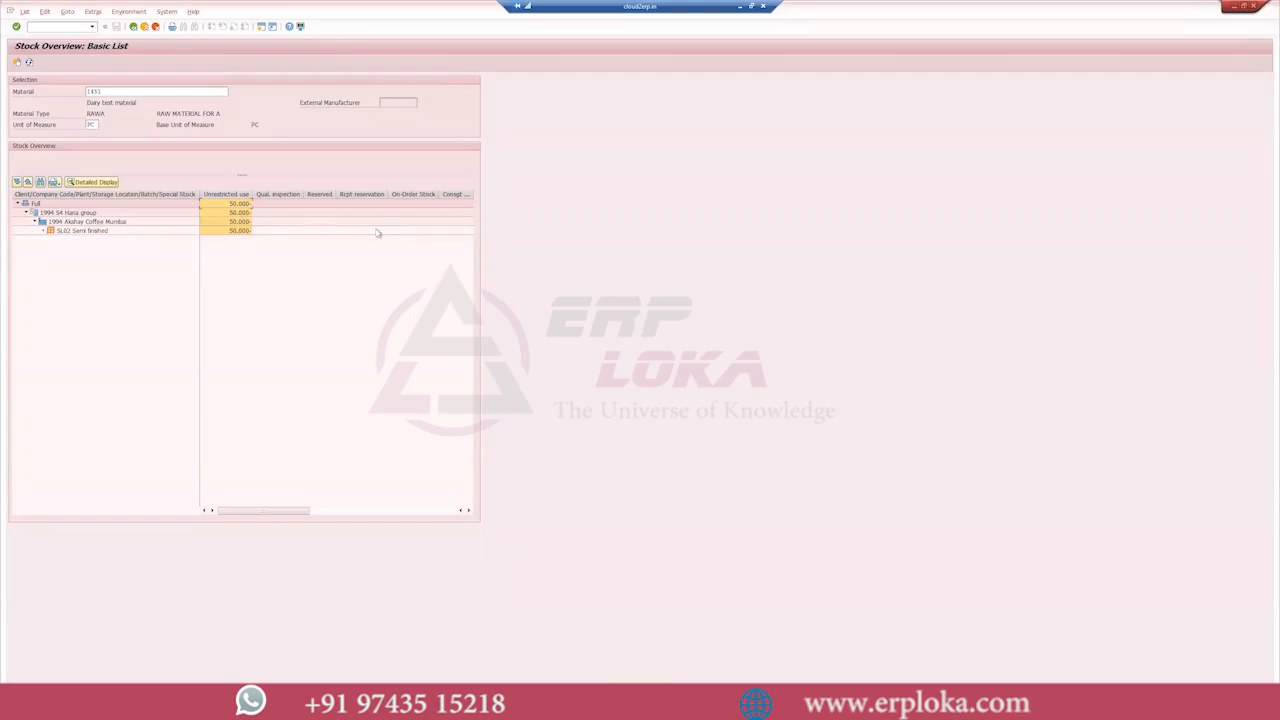
{"action": "left_click", "coordinate": [344, 261]}
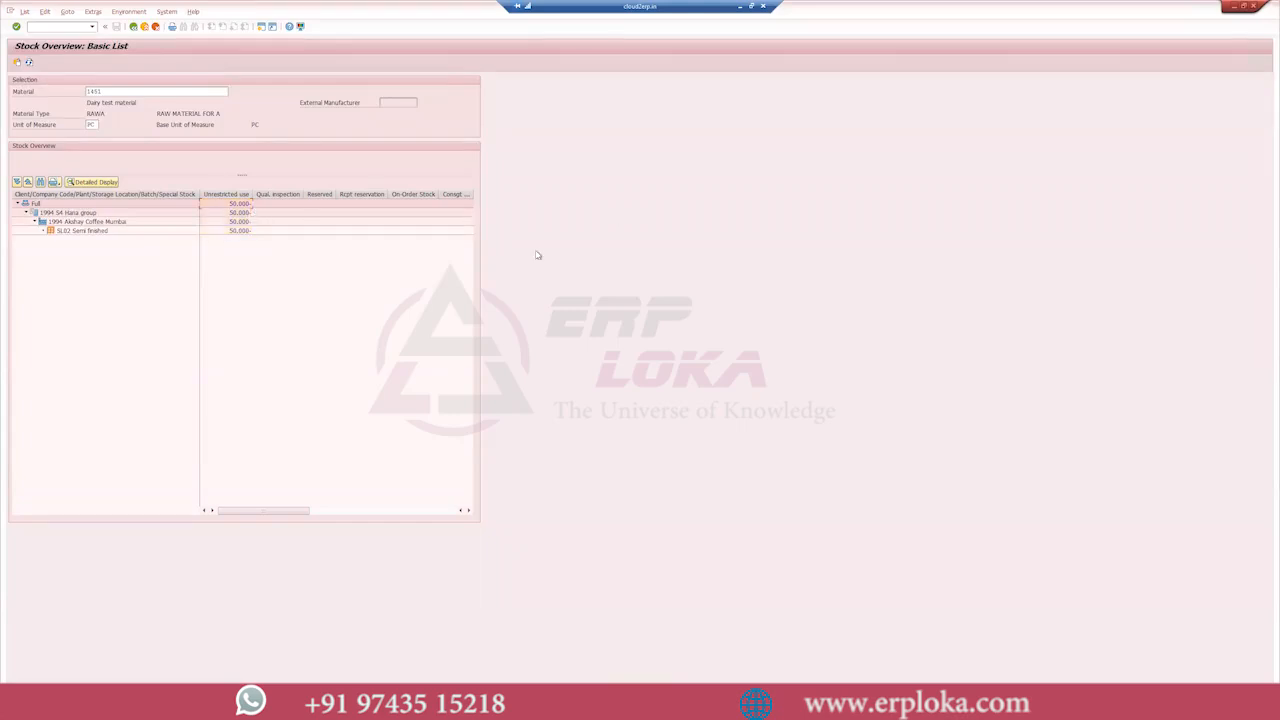
{"action": "key", "text": "alt+Tab"}
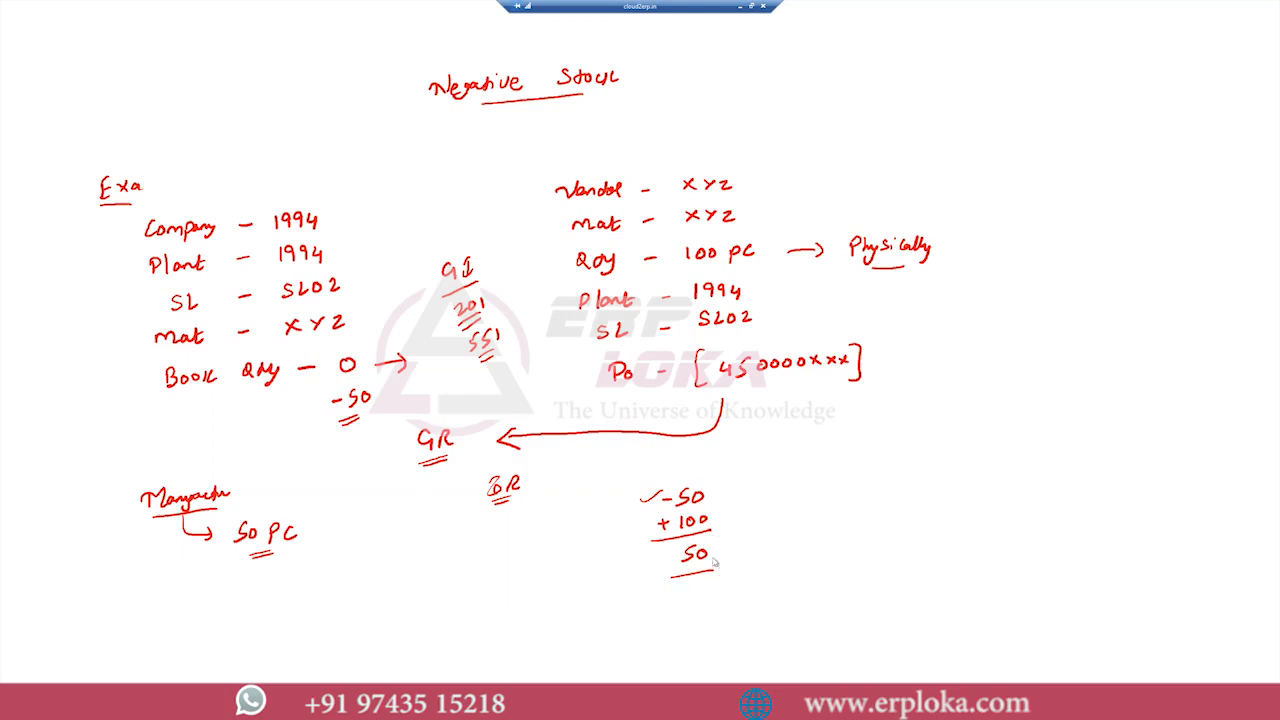
- Open Create Purchase Order in a free SAP session and copy the material number from the stock overview
{"action": "key", "text": "alt+Tab"}
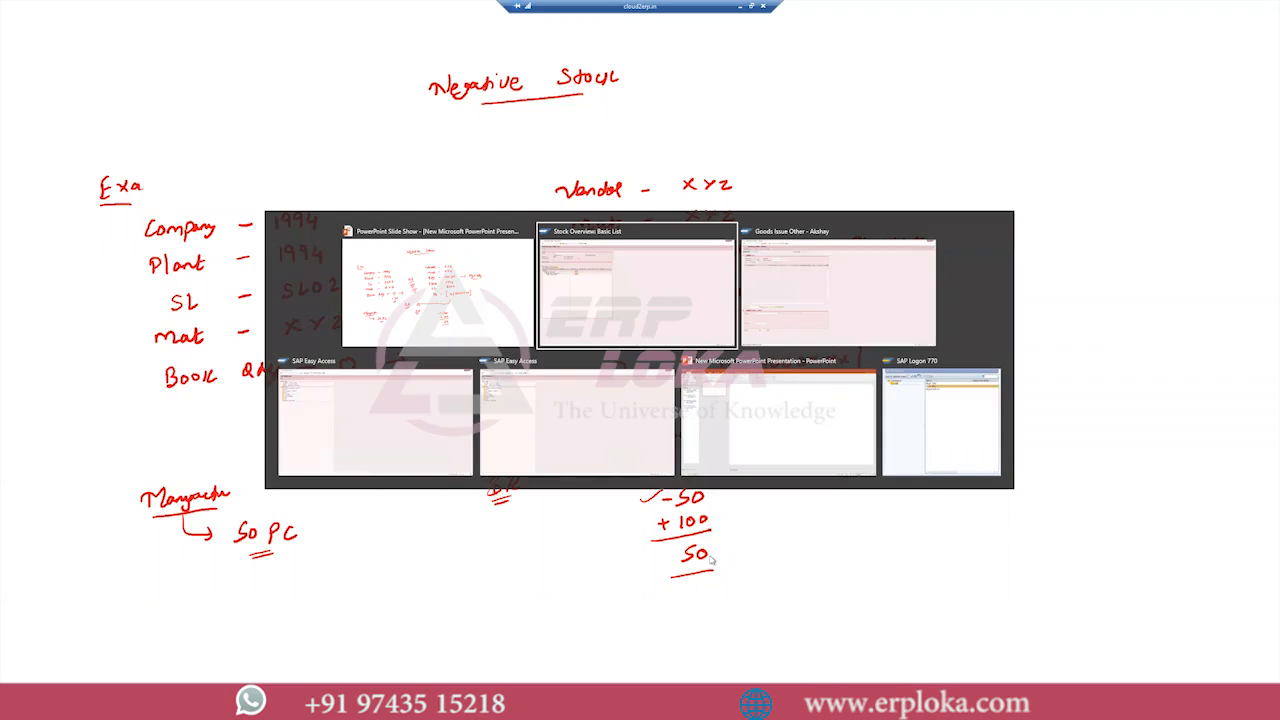
{"action": "key", "text": "alt+Tab"}
{"action": "key", "text": "alt+Tab"}
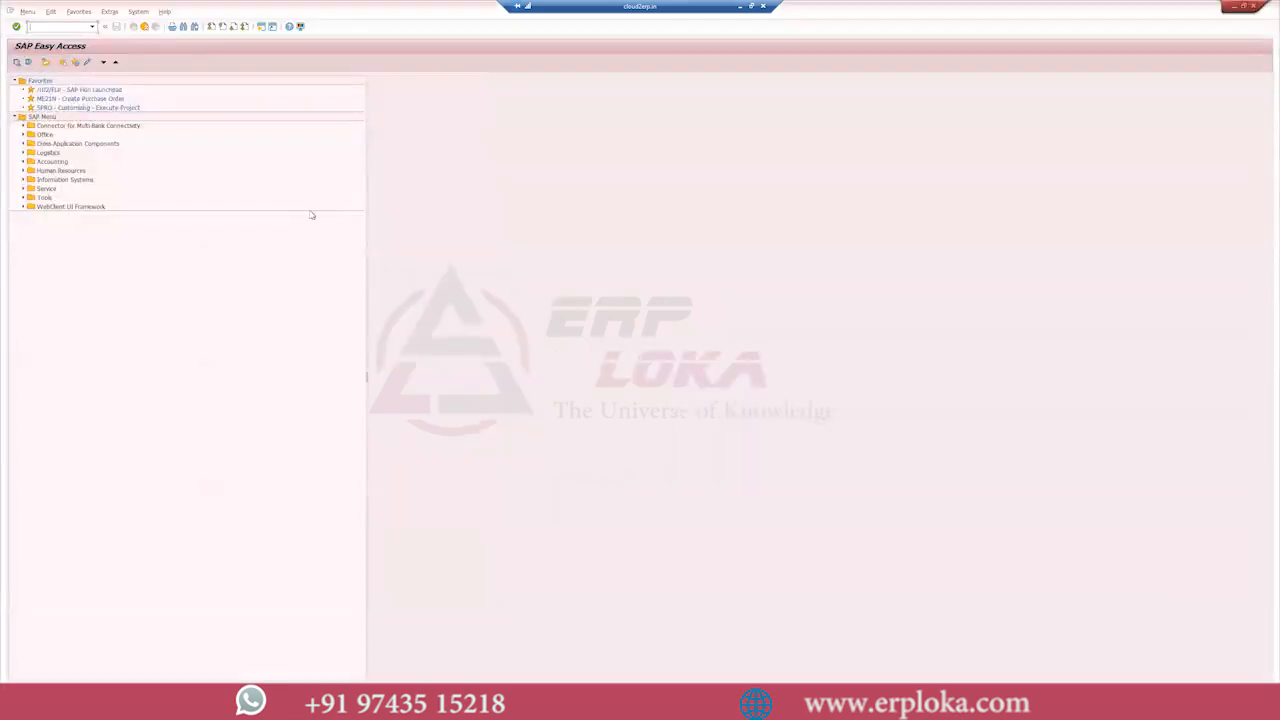
{"action": "key", "text": "Return"}
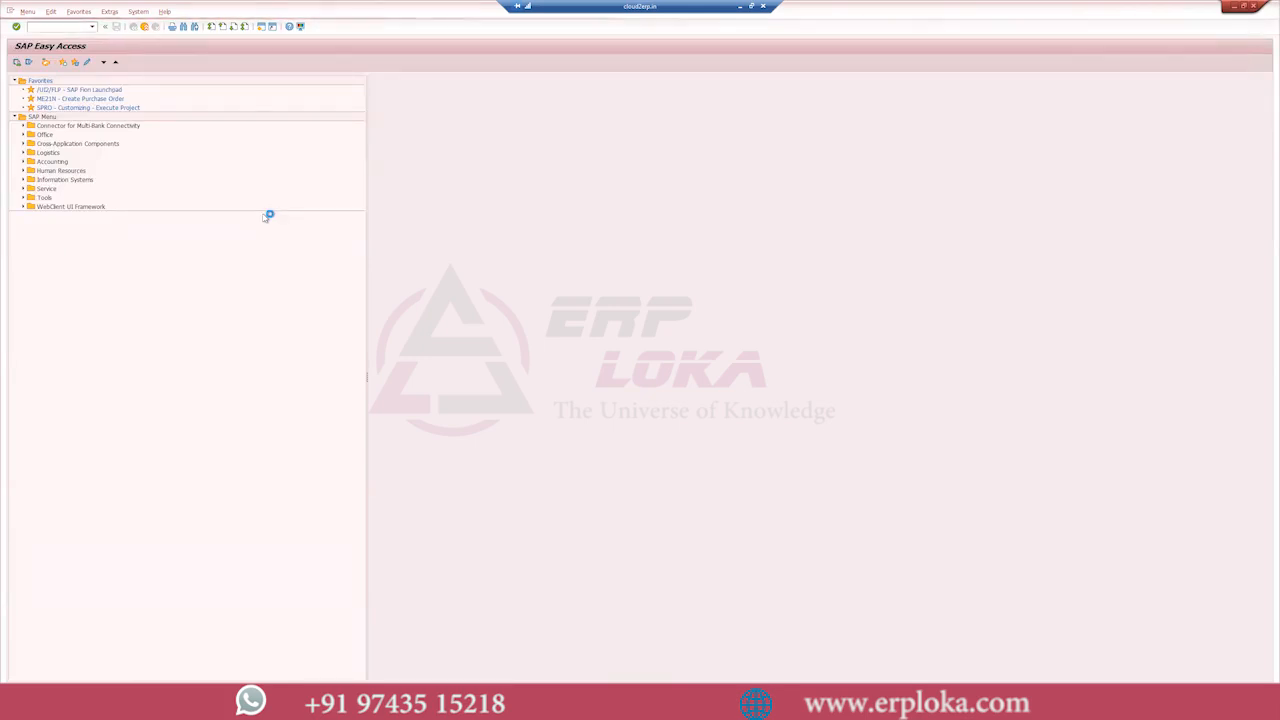
{"action": "key", "text": "alt+Tab"}
{"action": "key", "text": "alt+Tab"}
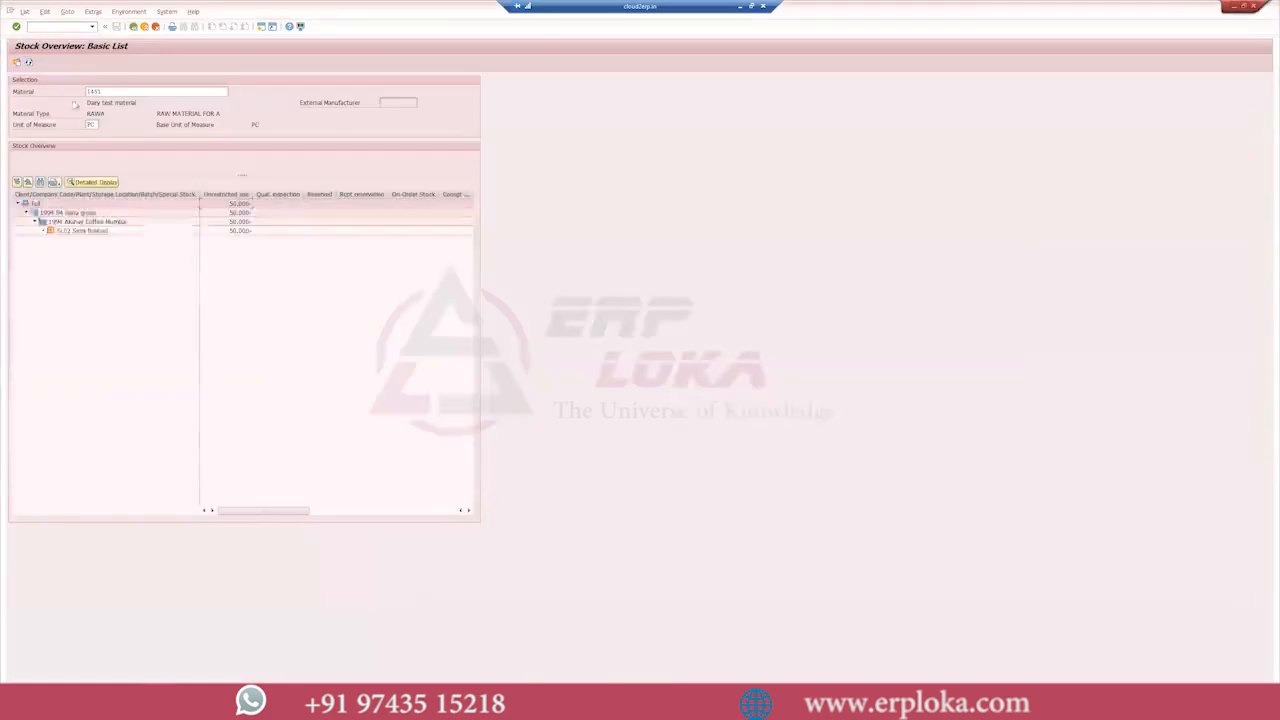
{"action": "double_click", "coordinate": [109, 92]}
{"action": "key", "text": "alt+Tab"}
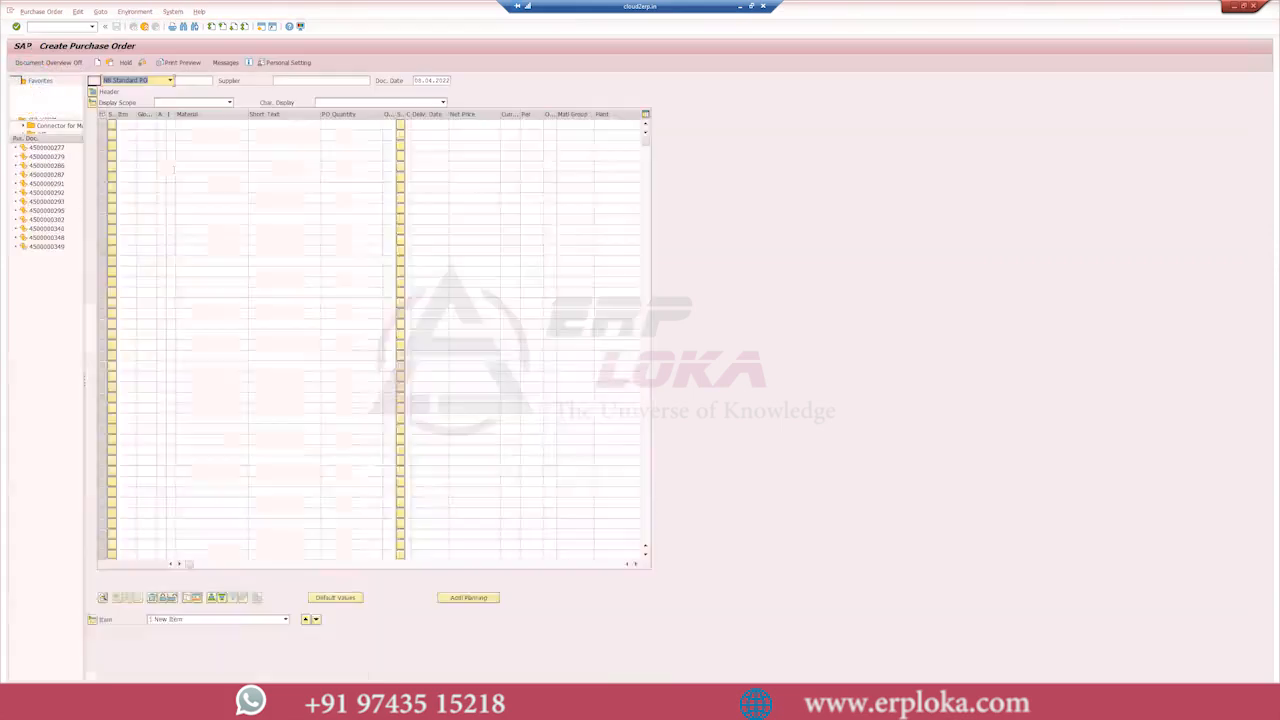
- Choose the Source list vendor as supplier and add material 10007 as the first purchase order item
{"action": "left_click", "coordinate": [302, 80]}
{"action": "left_click", "coordinate": [302, 80]}
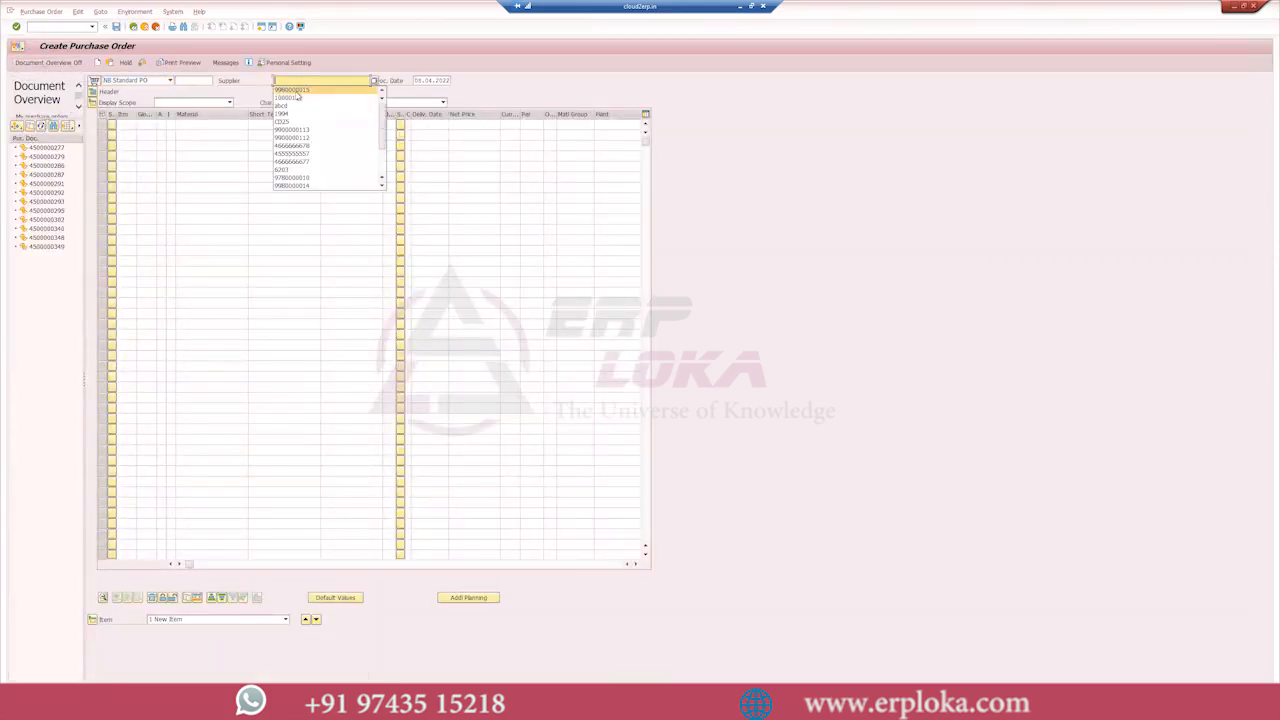
{"action": "left_click", "coordinate": [297, 91]}
{"action": "left_click", "coordinate": [185, 125]}
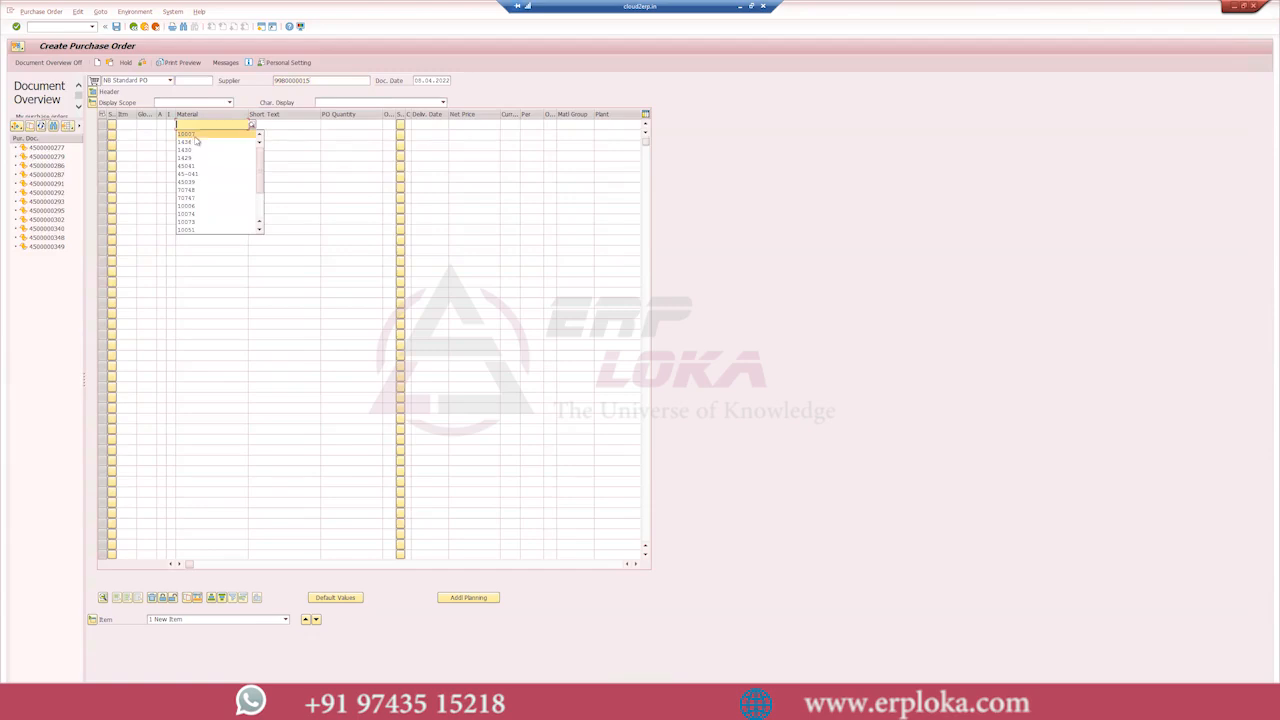
{"action": "type", "text": "1451"}
{"action": "left_click", "coordinate": [215, 133]}
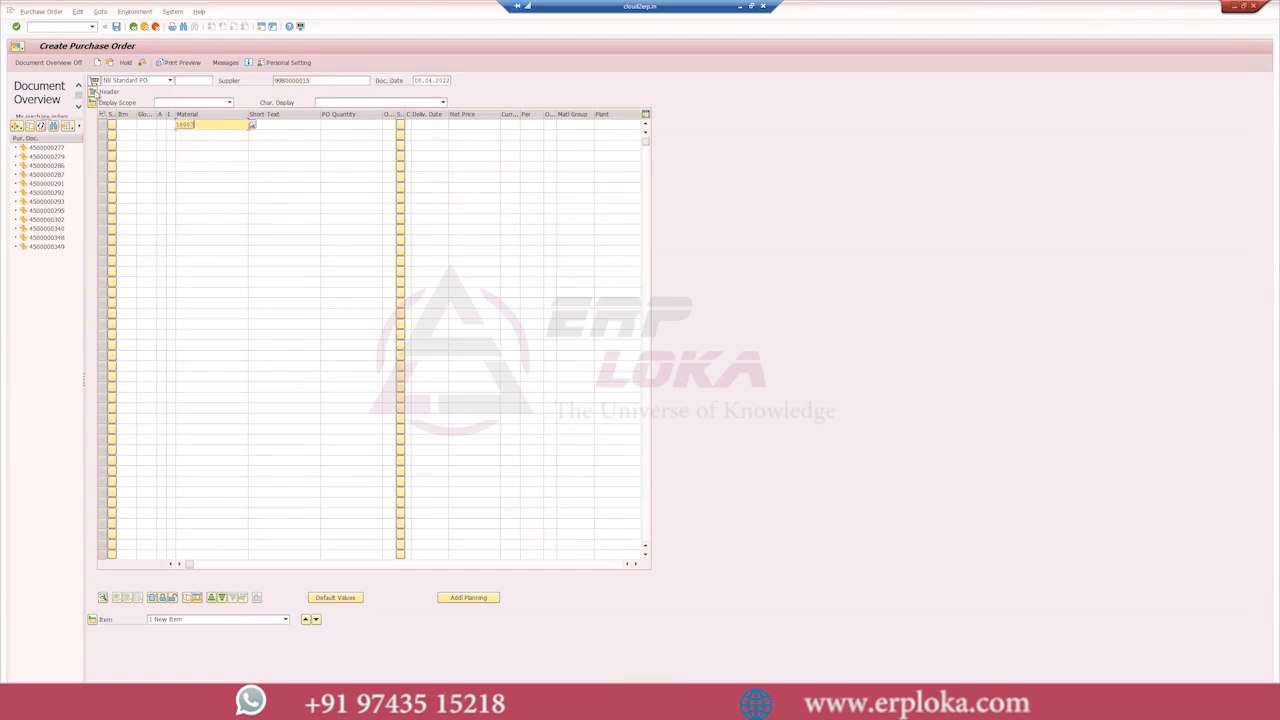
{"action": "key", "text": "Return"}
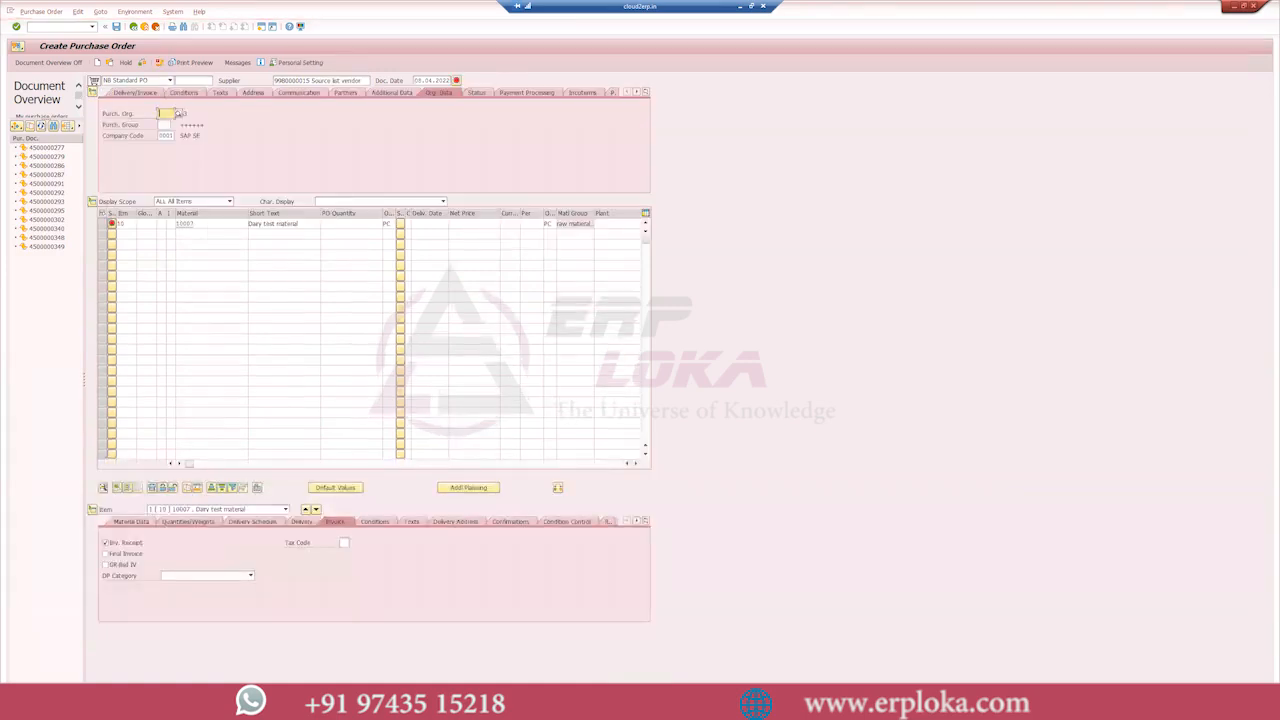
- Fill in the purchase order's organizational data with purchasing organization 1994, purchasing group 001 and company code 1994
{"action": "left_click", "coordinate": [178, 113]}
{"action": "left_click", "coordinate": [174, 124]}
{"action": "left_click", "coordinate": [168, 125]}
{"action": "left_click", "coordinate": [166, 133]}
{"action": "key", "text": "Return"}
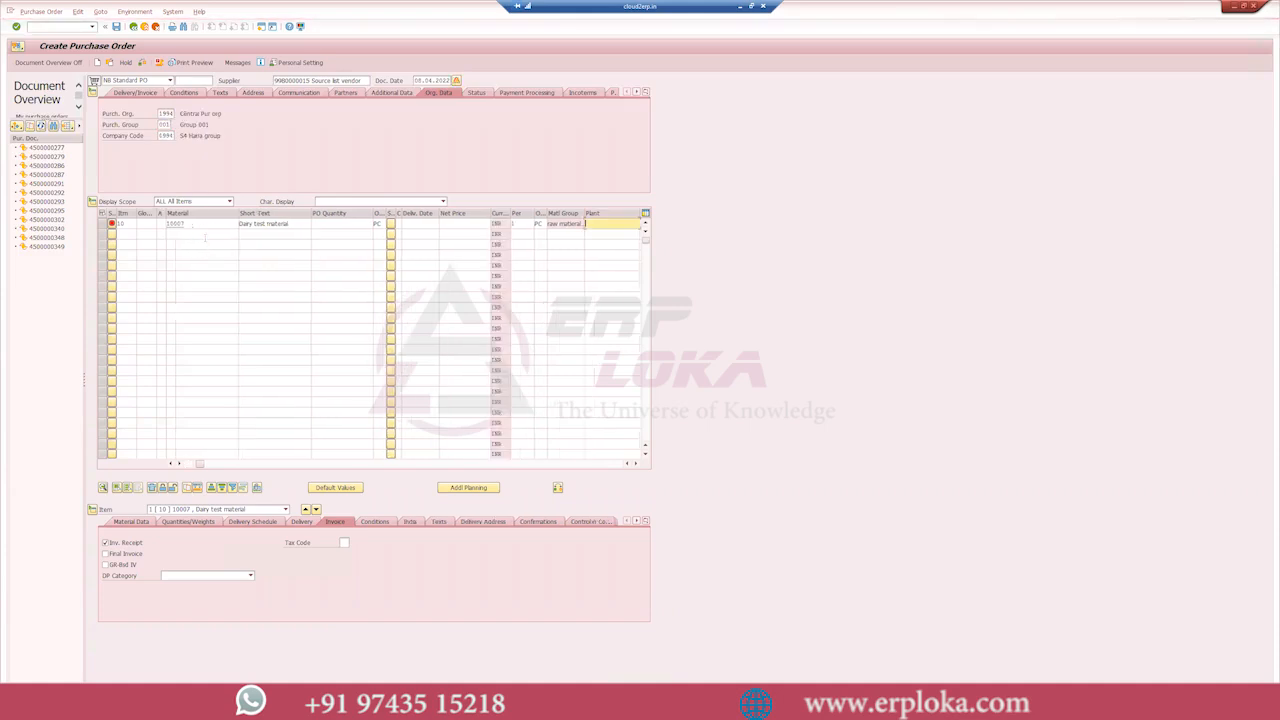
- Assign plant 1994, a PO quantity of 100 PC and storage location SL02 to purchase order item 10
{"action": "left_click", "coordinate": [626, 225]}
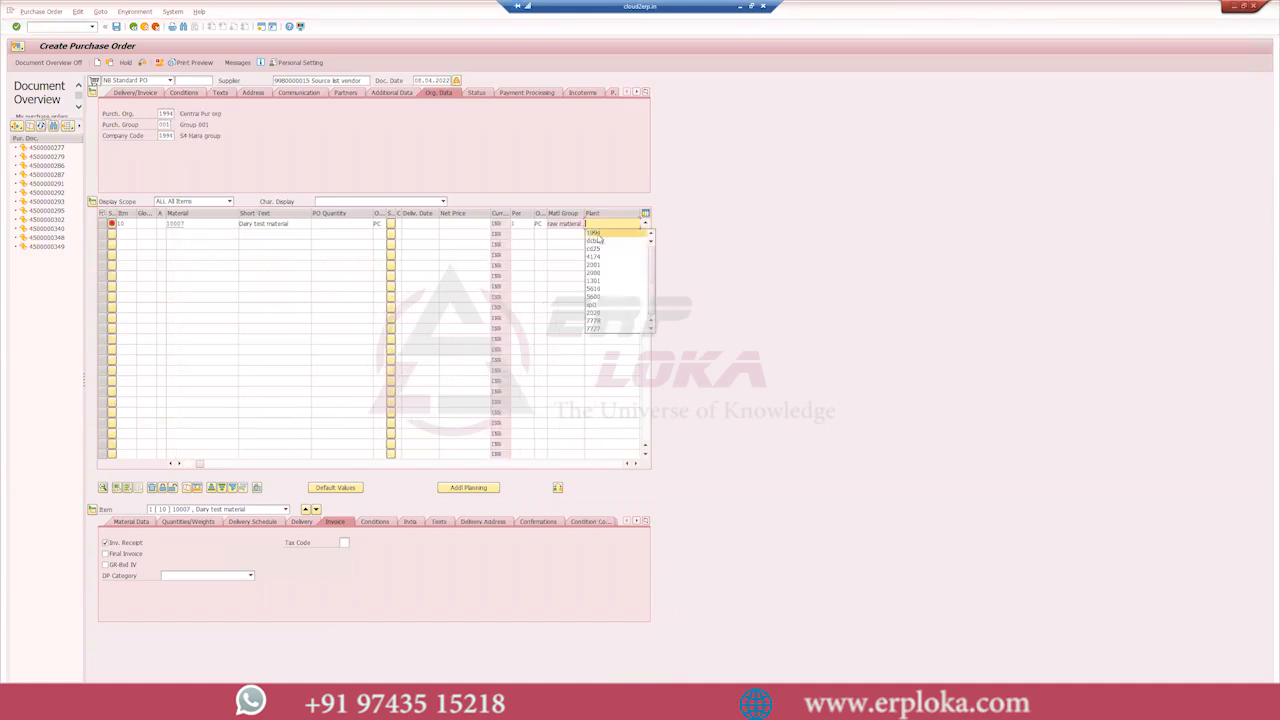
{"action": "left_click", "coordinate": [598, 234]}
{"action": "key", "text": "Return"}
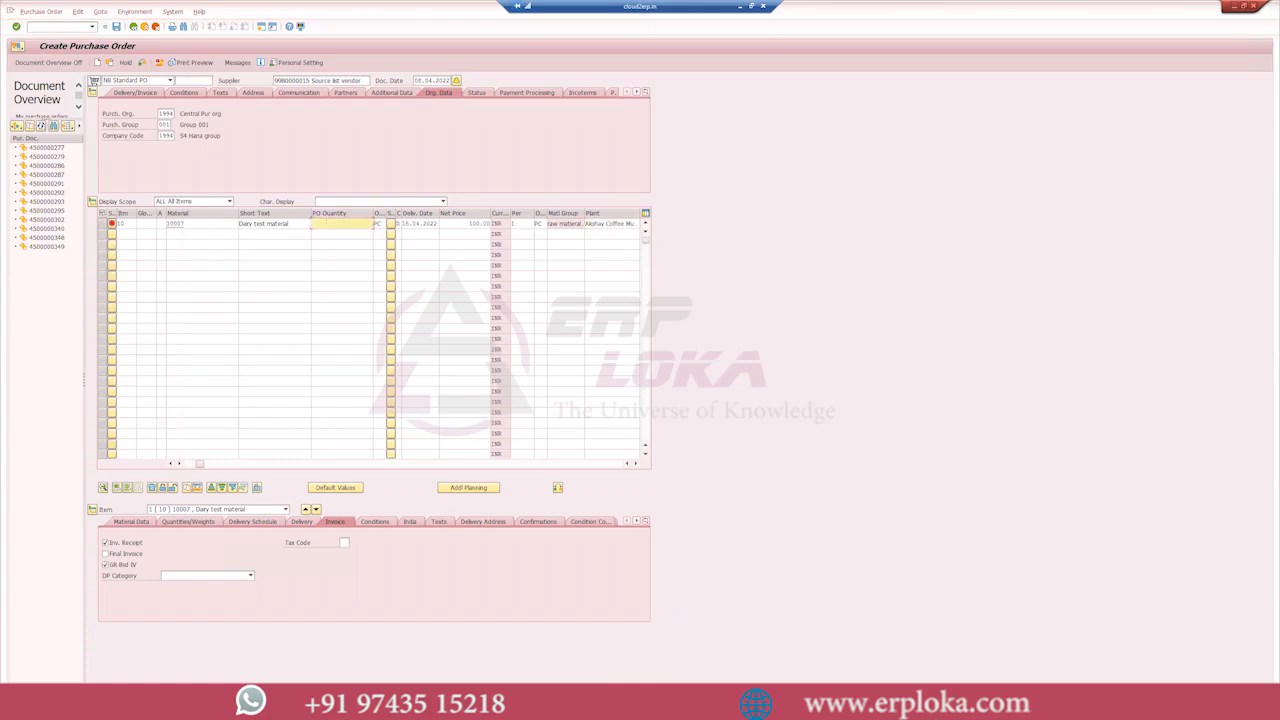
{"action": "type", "text": "100"}
{"action": "key", "text": "Return"}
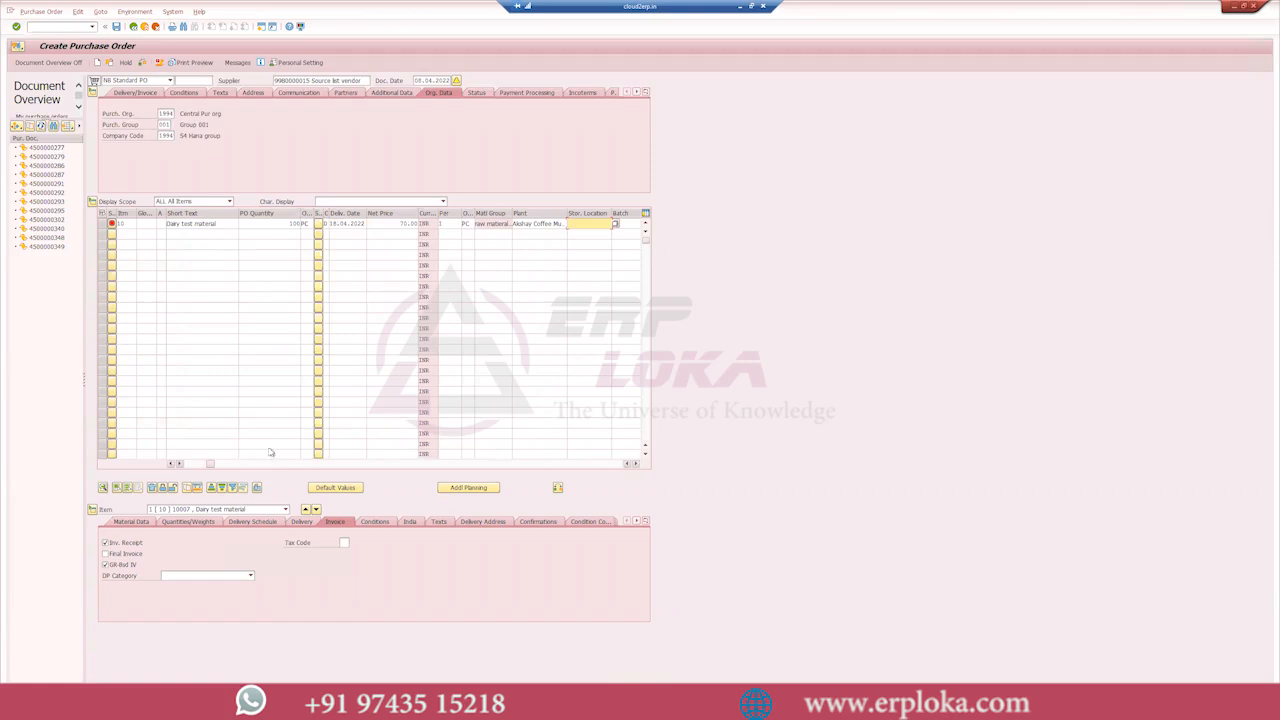
{"action": "left_click", "coordinate": [602, 224]}
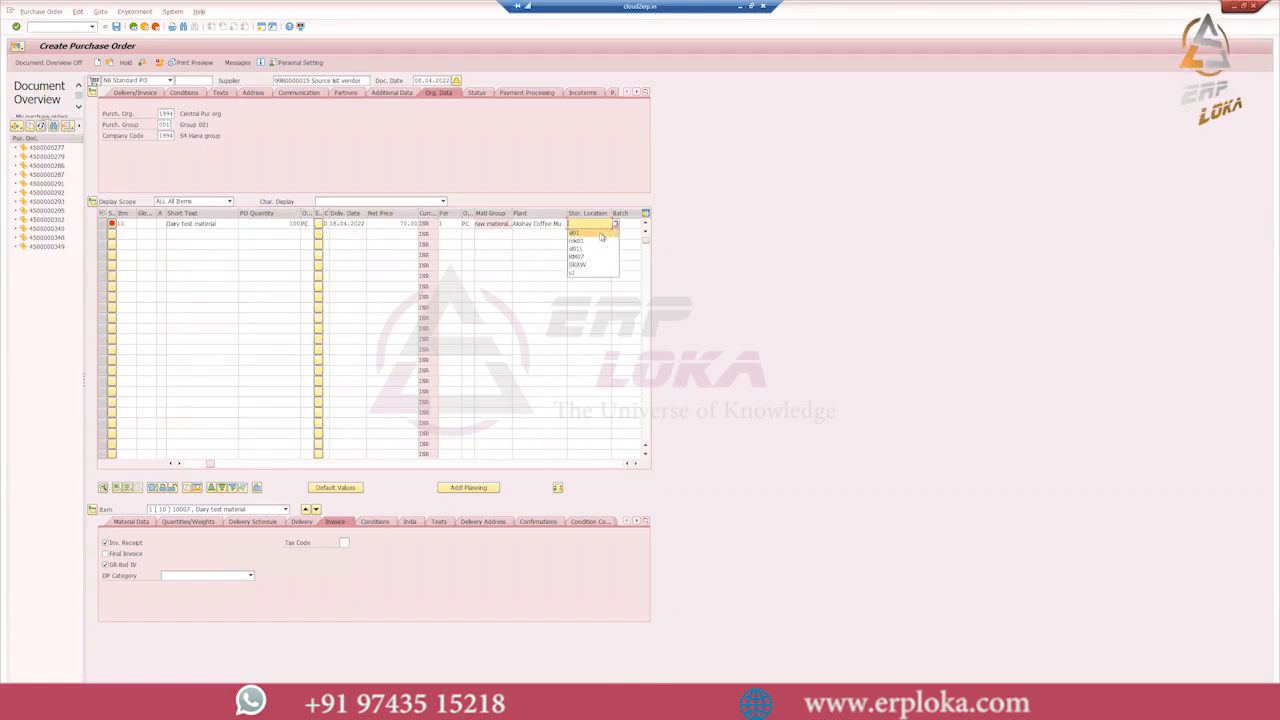
{"action": "type", "text": "s0"}
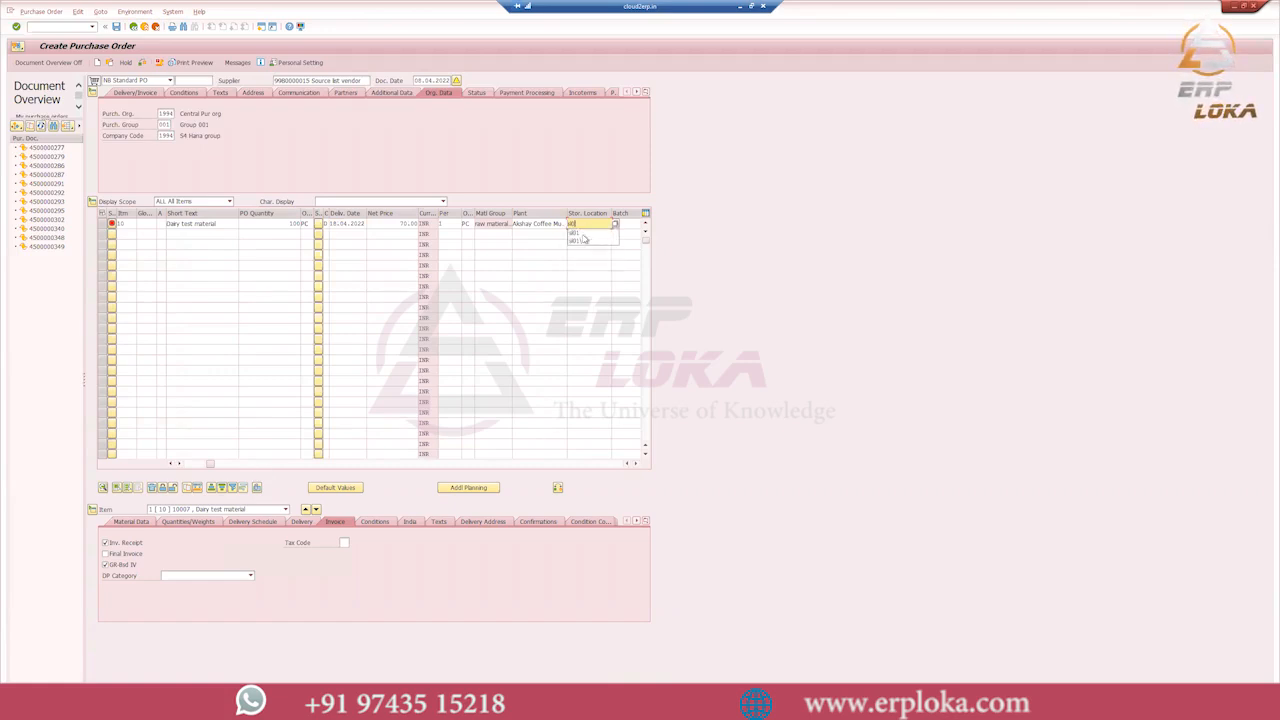
{"action": "left_click", "coordinate": [584, 237]}
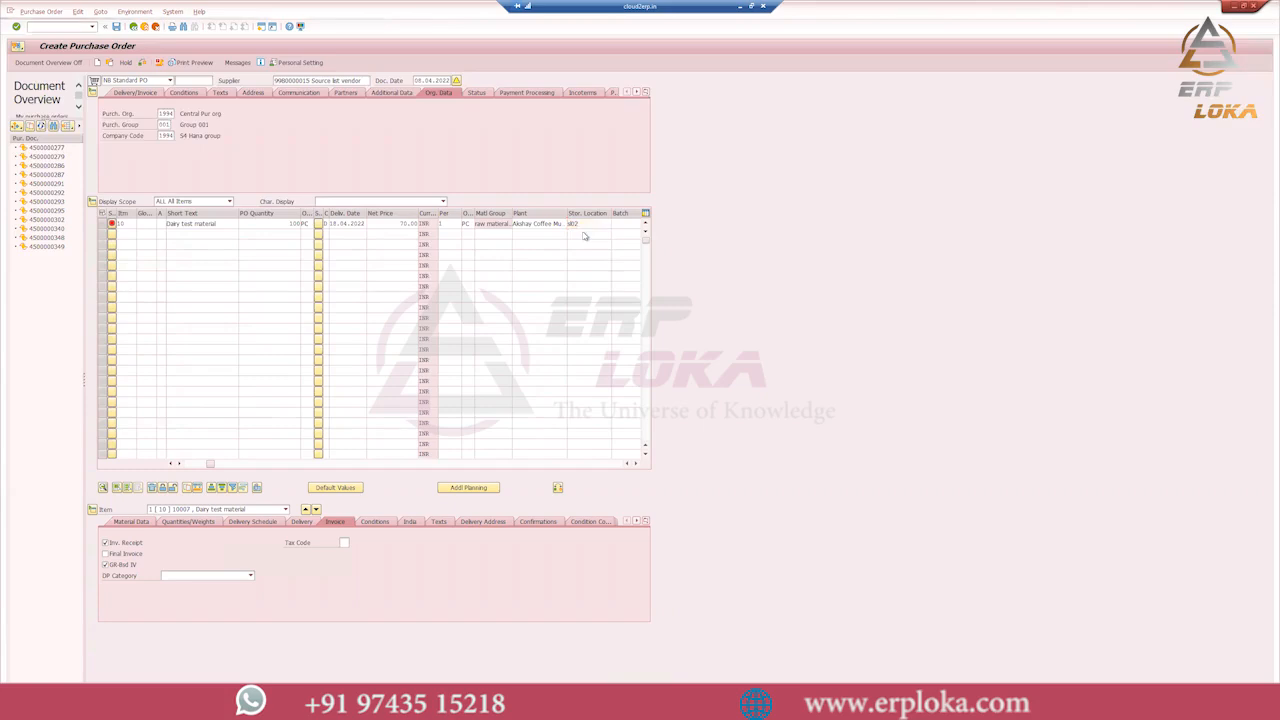
{"action": "key", "text": "Return"}
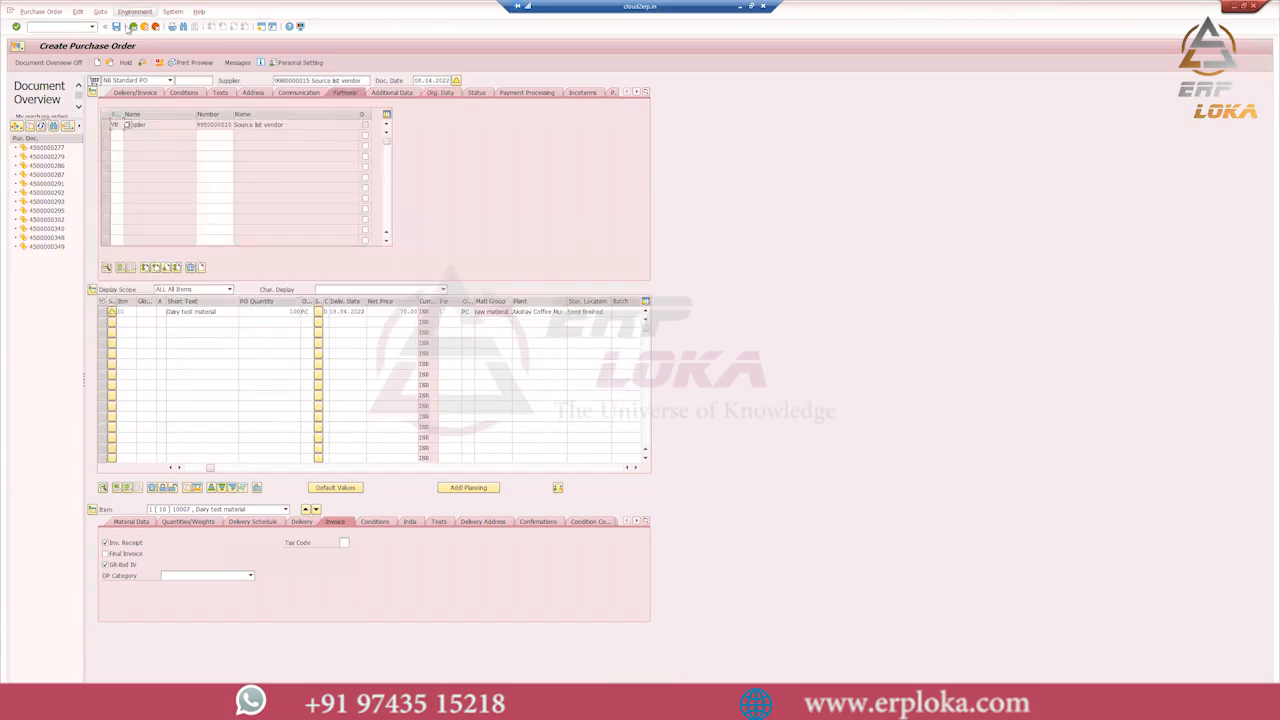
- Save the purchase order and copy its document number from the message details
{"action": "left_click", "coordinate": [117, 28]}
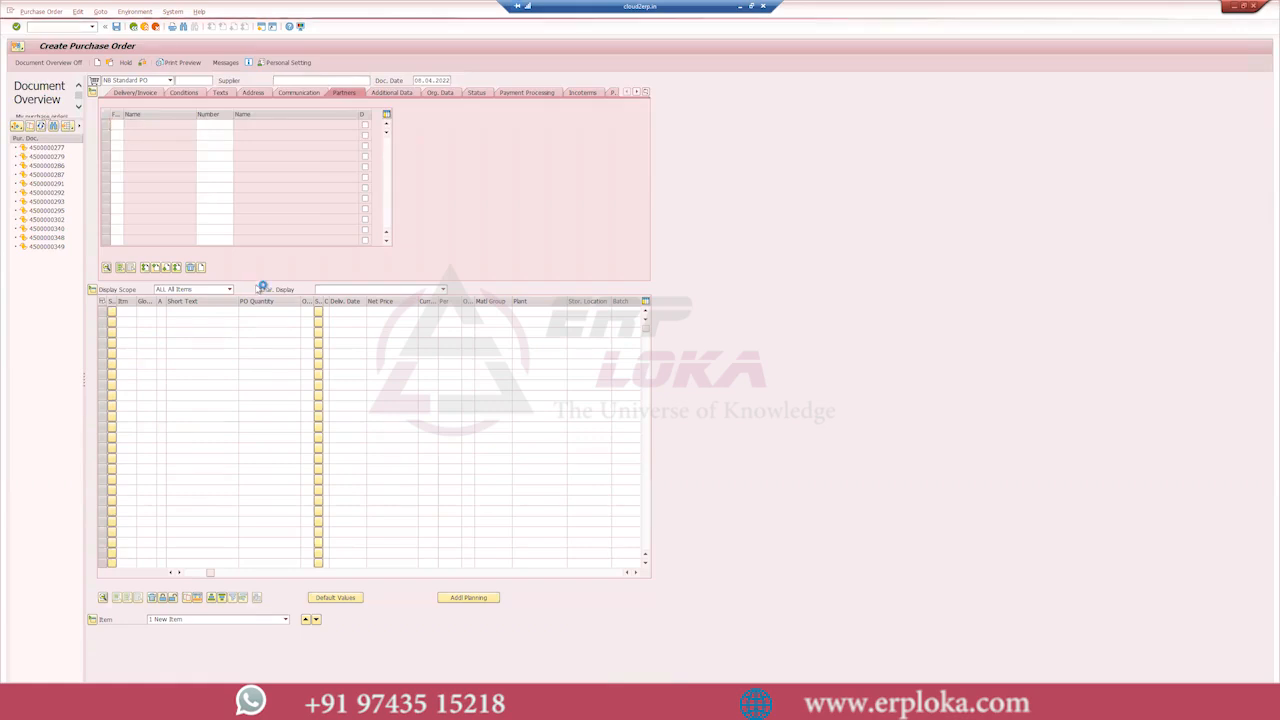
{"action": "double_click", "coordinate": [526, 150]}
{"action": "key", "text": "ctrl+c"}
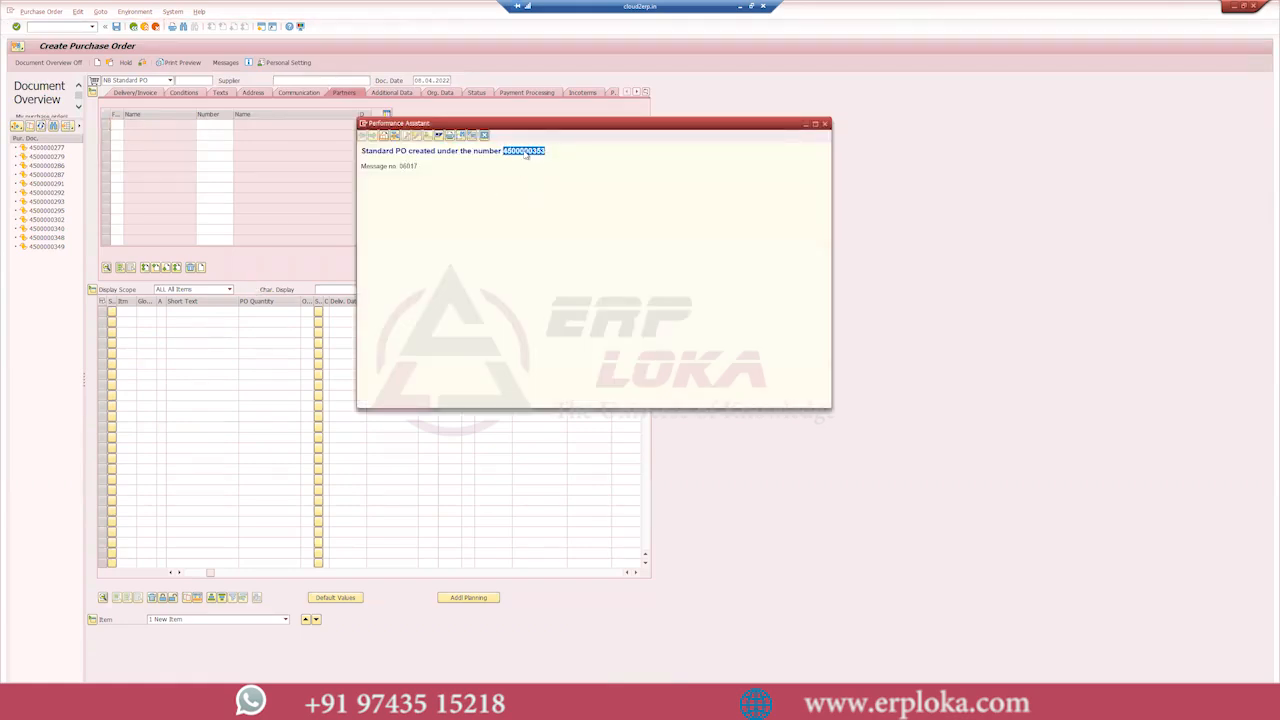
{"action": "left_click", "coordinate": [824, 124]}
- Leave the purchase order for the goods movement transaction and load the copied purchase order for a Goods Receipt
{"action": "left_click", "coordinate": [143, 27]}
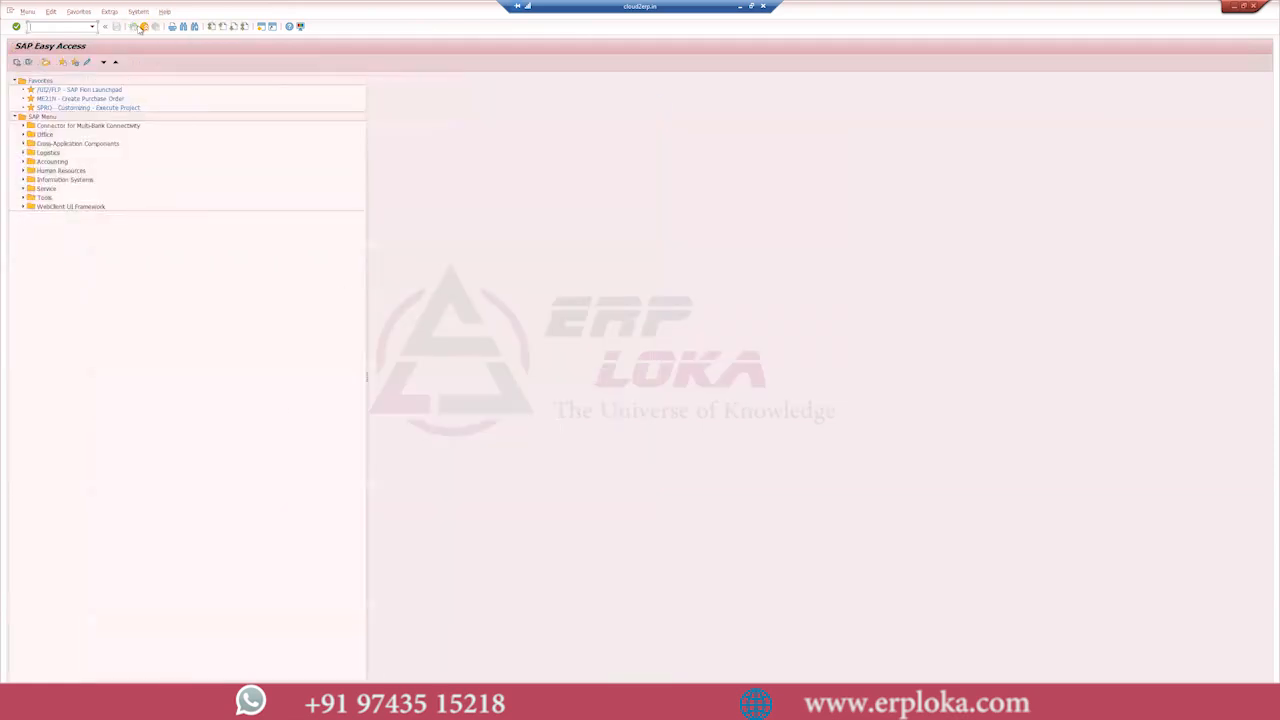
{"action": "key", "text": "Return"}
{"action": "left_click", "coordinate": [55, 80]}
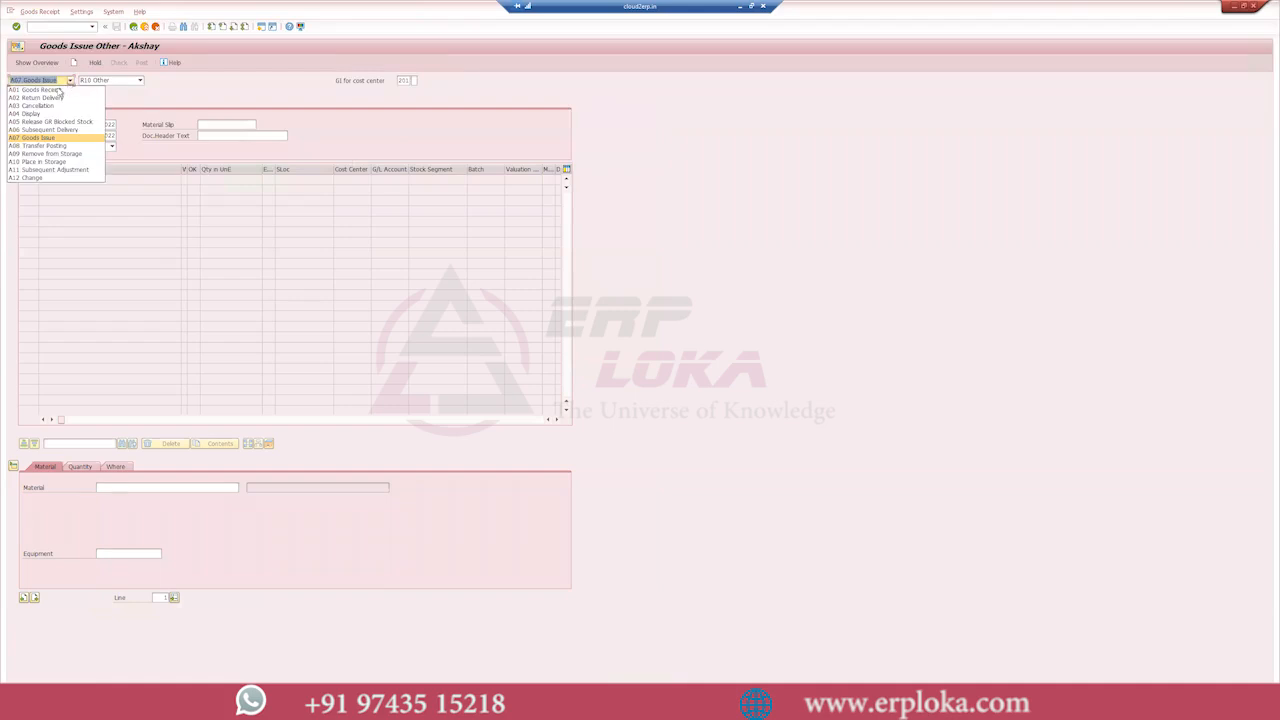
{"action": "left_click", "coordinate": [58, 90]}
{"action": "key", "text": "ctrl+v"}
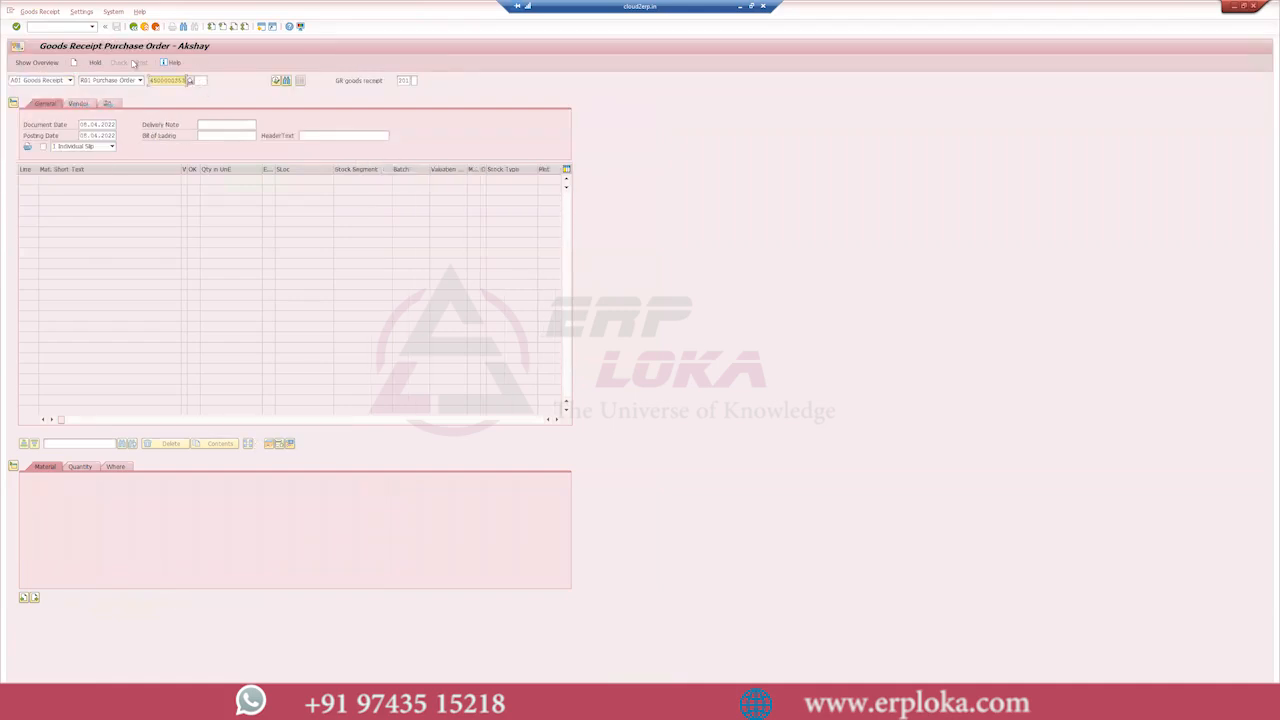
{"action": "key", "text": "Return"}
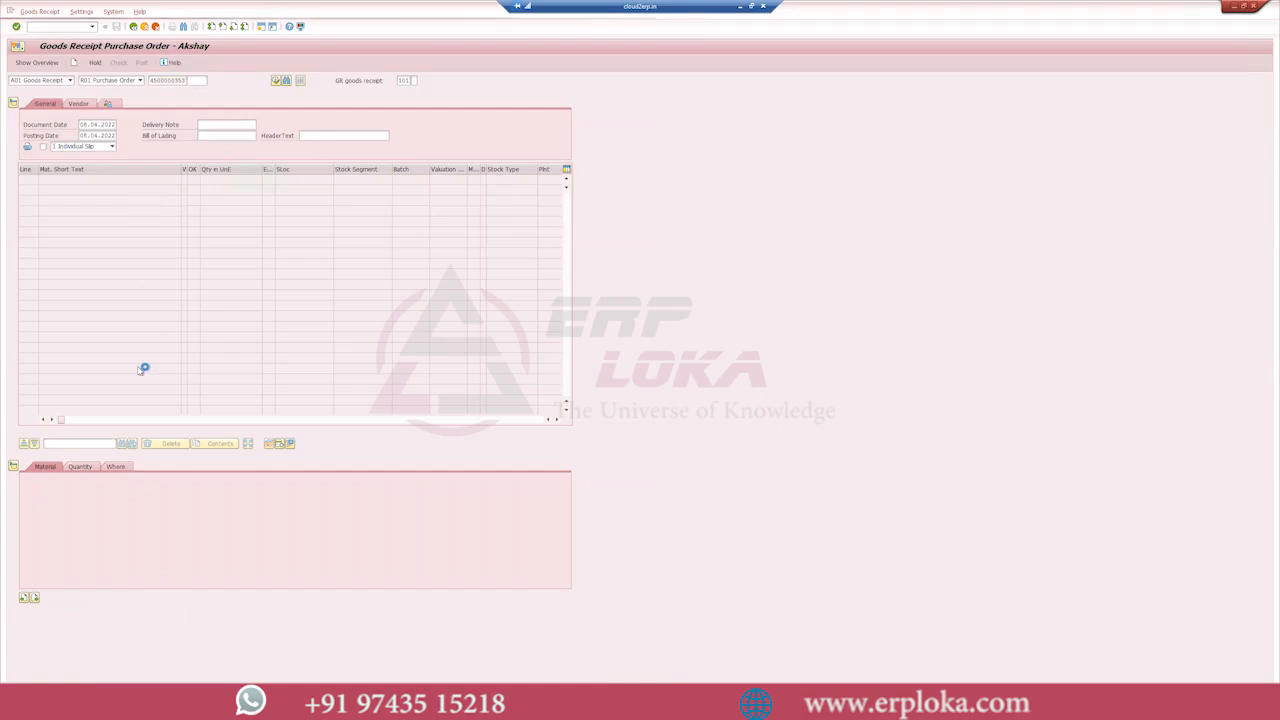
- Compare the receipt item's quantity and storage location with the stock overview, mark it Item OK and post the goods receipt
{"action": "left_click", "coordinate": [82, 468]}
{"action": "left_click", "coordinate": [46, 597]}
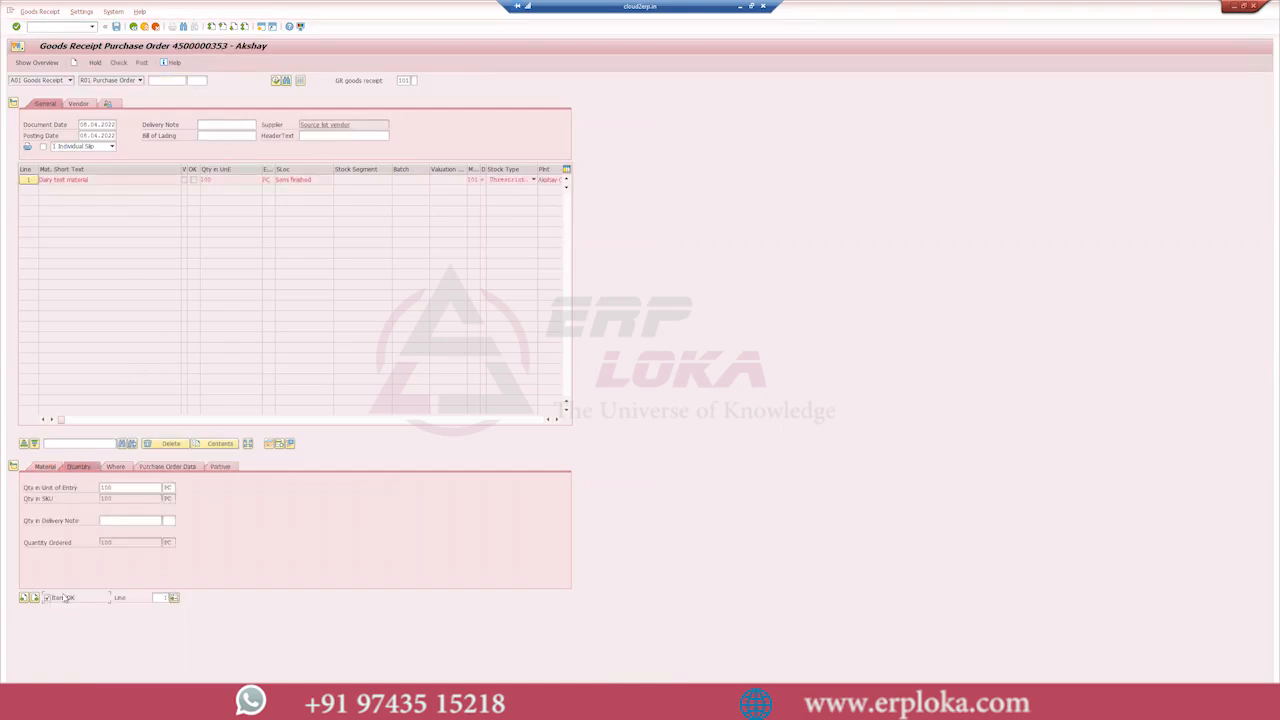
{"action": "left_click", "coordinate": [127, 469]}
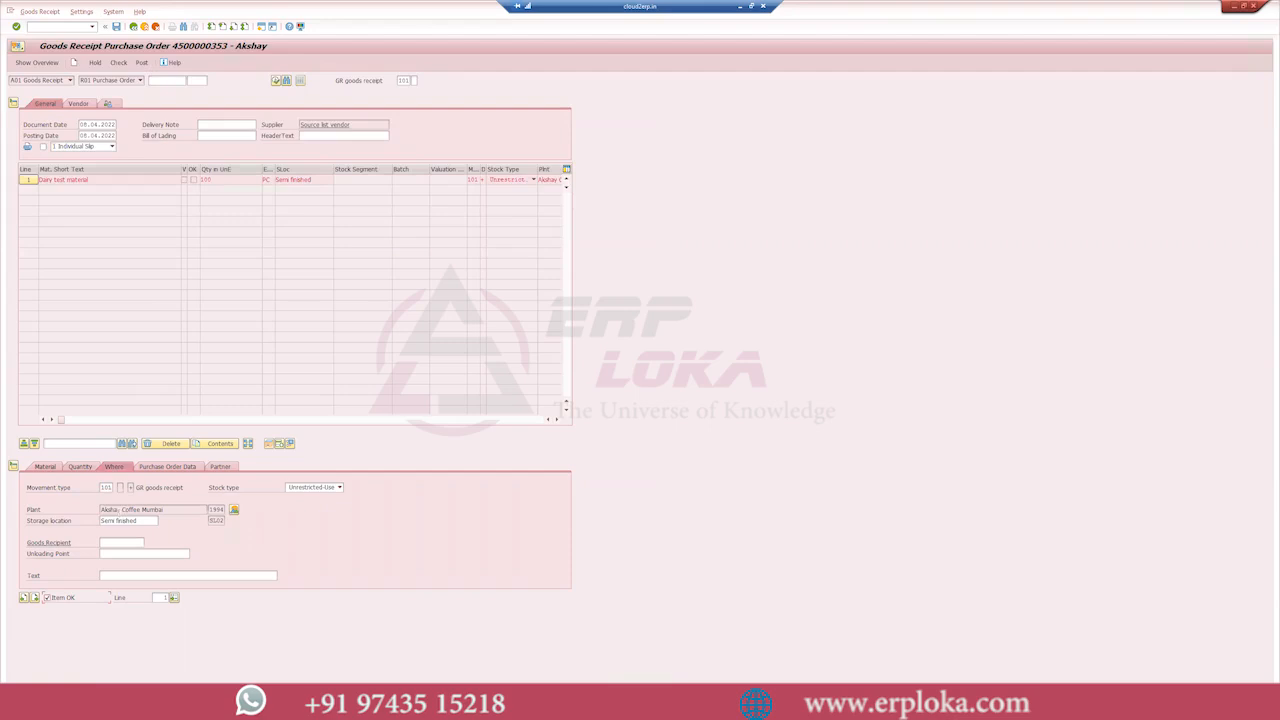
{"action": "key", "text": "alt+Tab"}
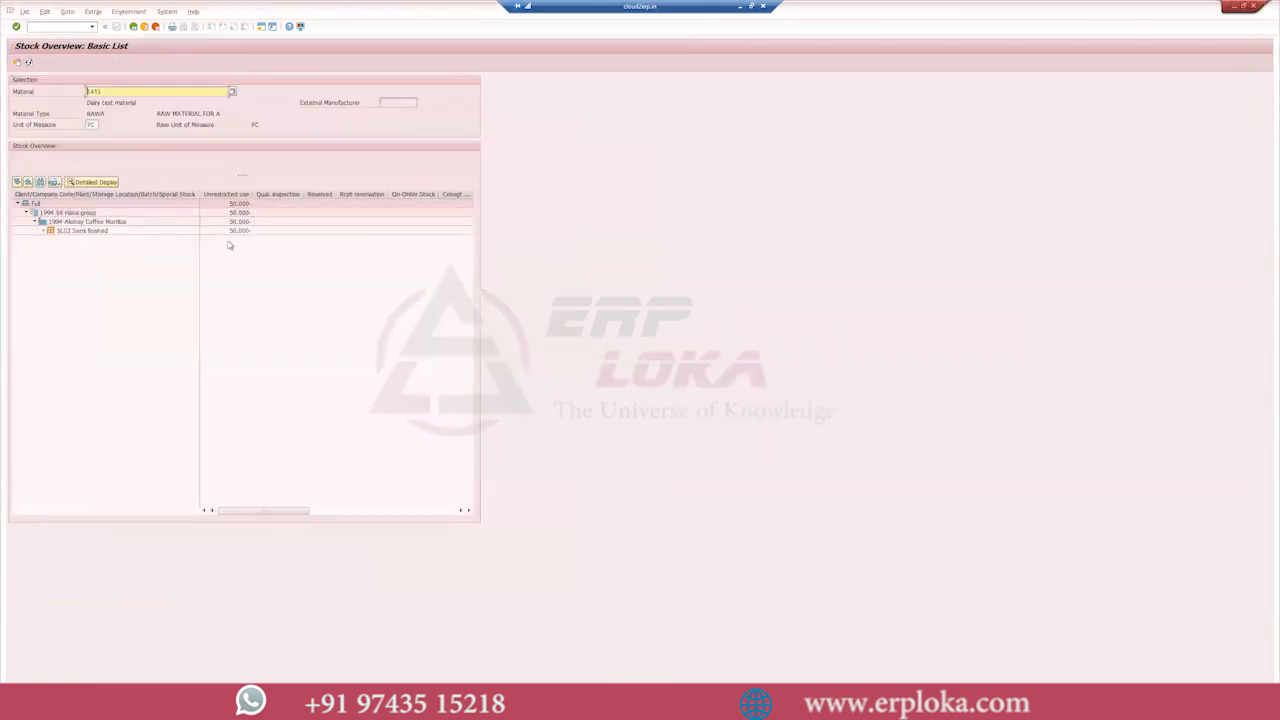
{"action": "key", "text": "alt+Tab"}
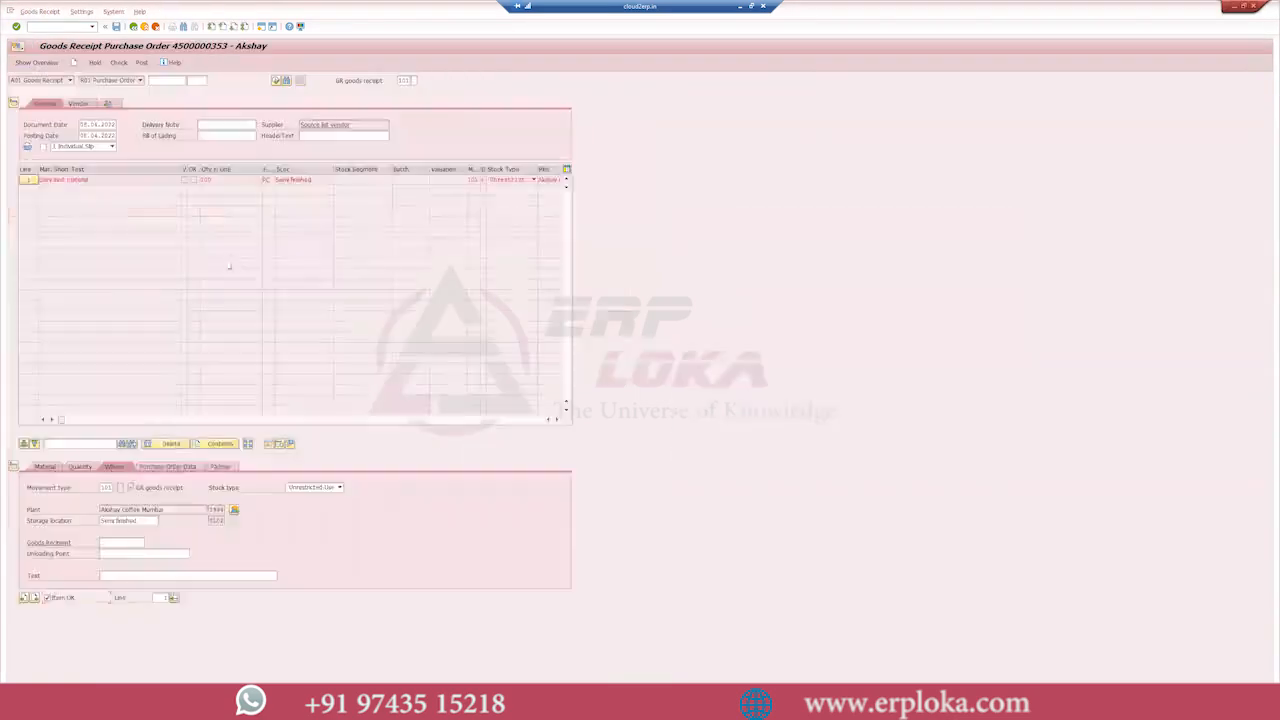
{"action": "left_click", "coordinate": [80, 467]}
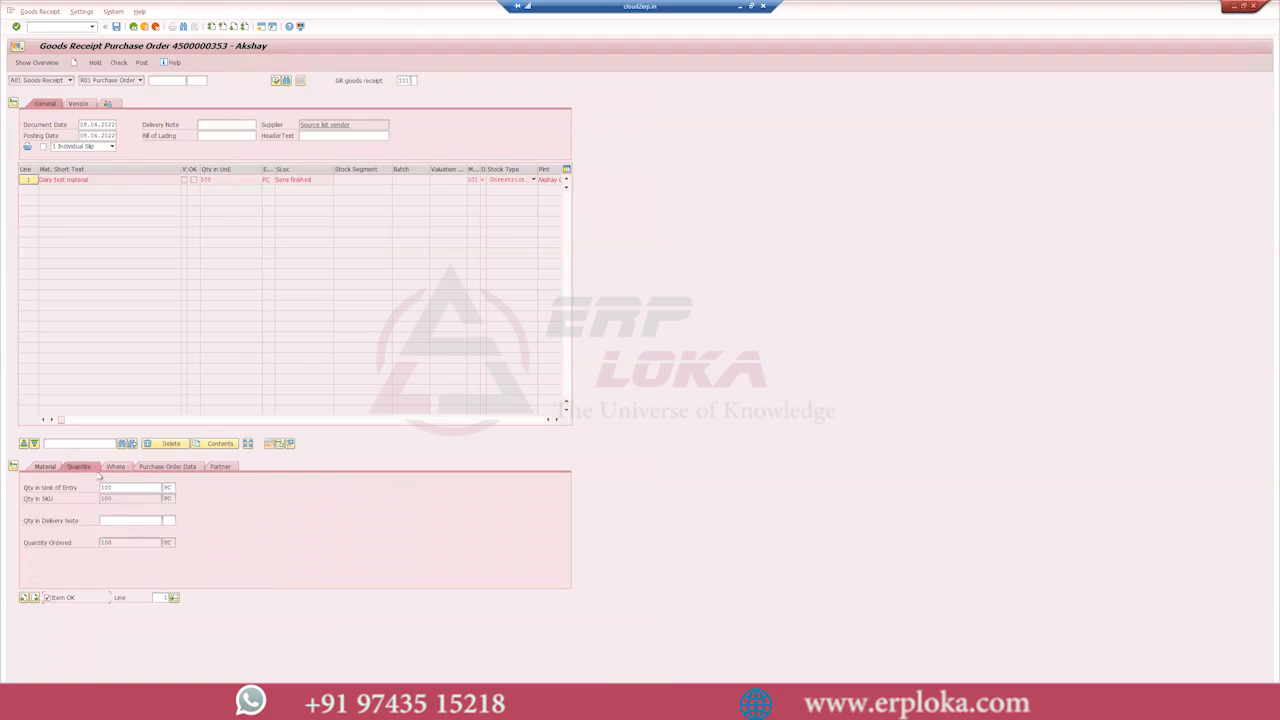
{"action": "left_click", "coordinate": [142, 63]}
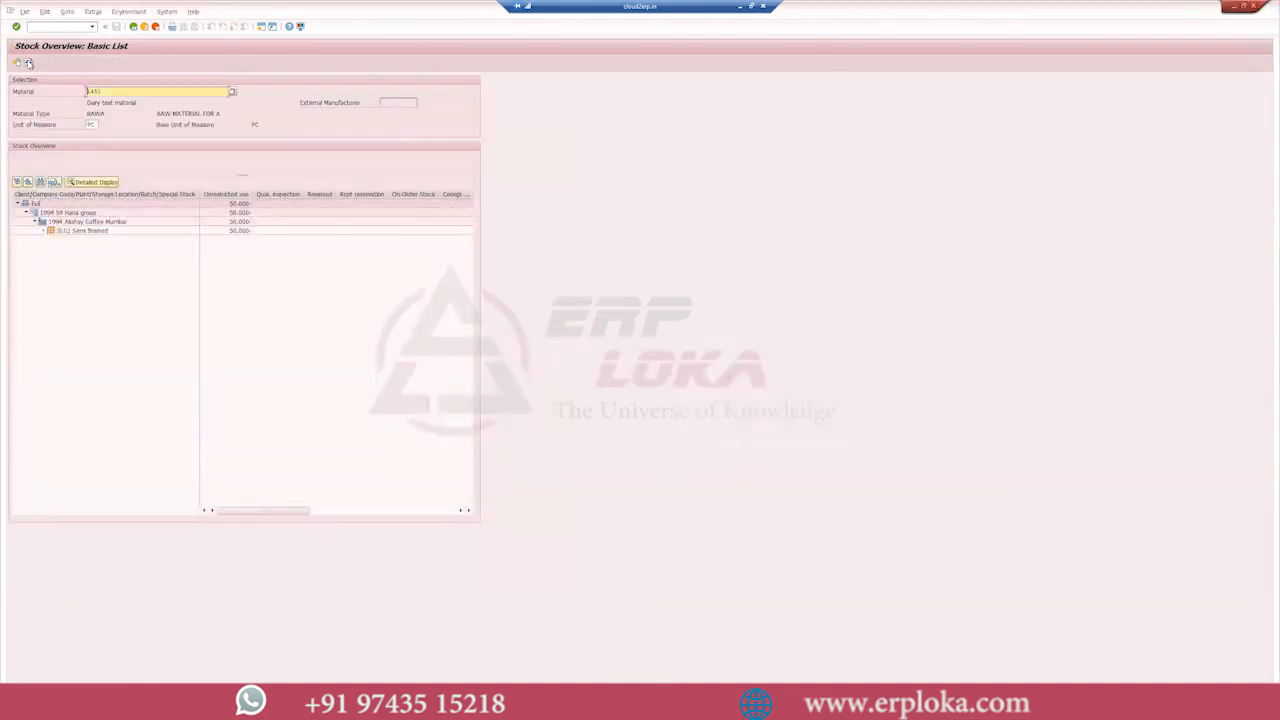
- Refresh and rerun the stock overview to check whether the goods receipt has offset the negative stock in SL02
{"action": "left_click", "coordinate": [28, 63]}
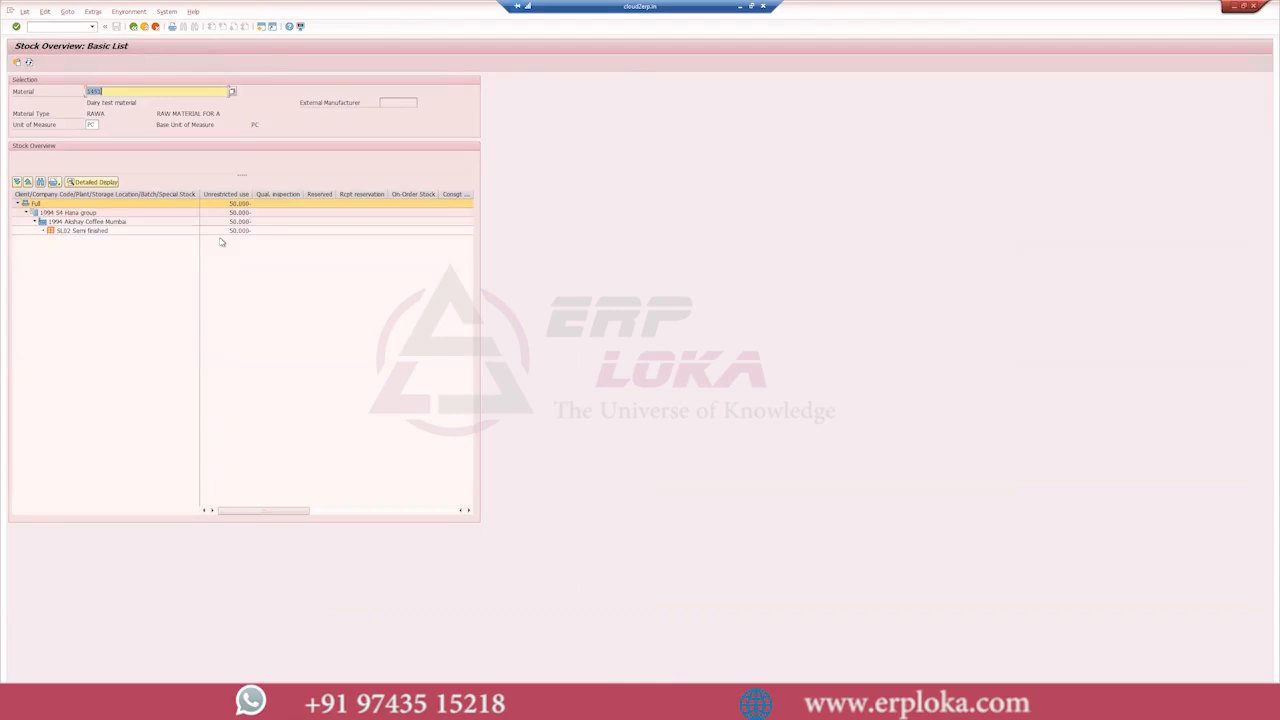
{"action": "key", "text": "alt+Tab"}
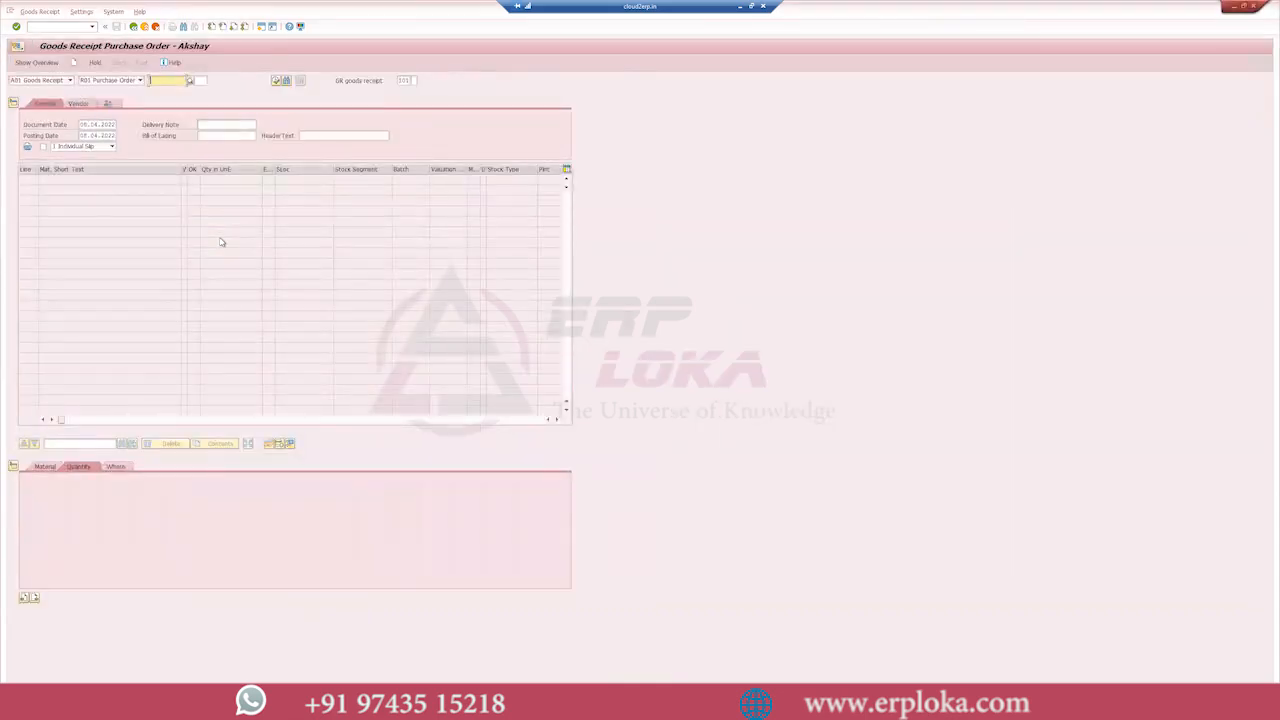
{"action": "key", "text": "alt+Tab"}
{"action": "left_click", "coordinate": [29, 62]}
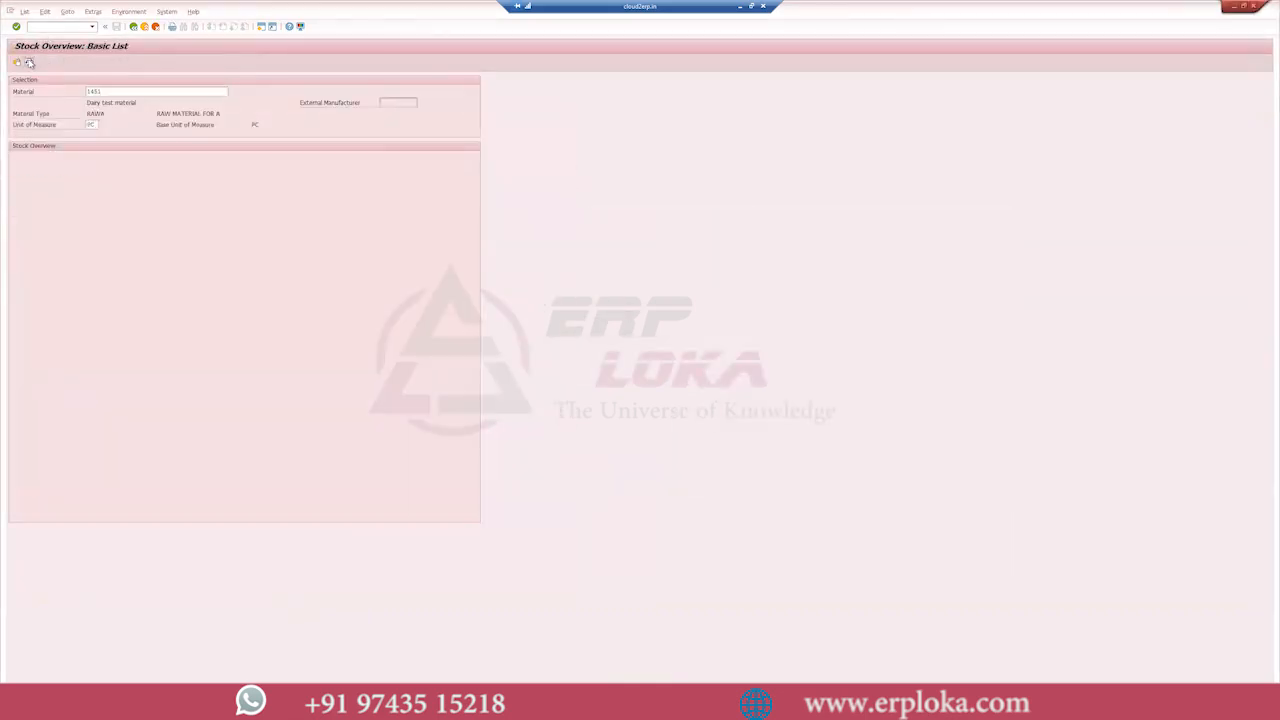
{"action": "left_click", "coordinate": [133, 27]}
{"action": "key", "text": "F8"}
{"action": "key", "text": "alt+Tab"}
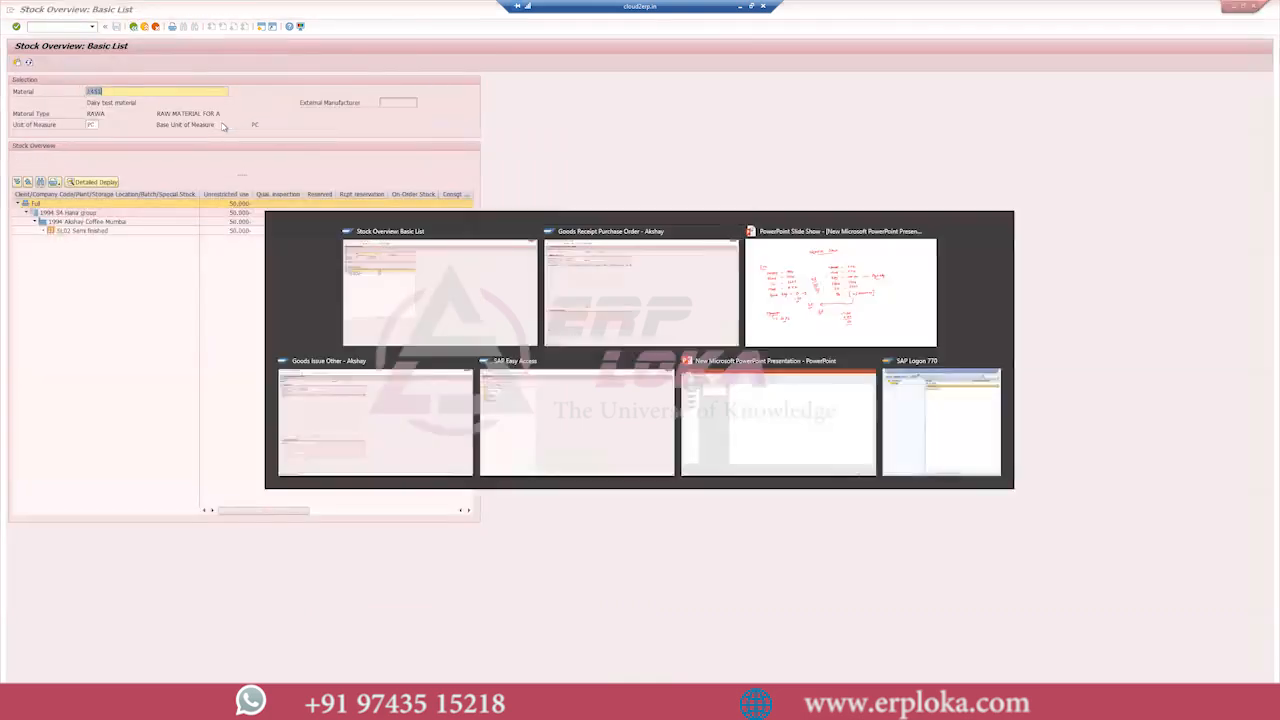
{"action": "key", "text": "alt+Tab"}
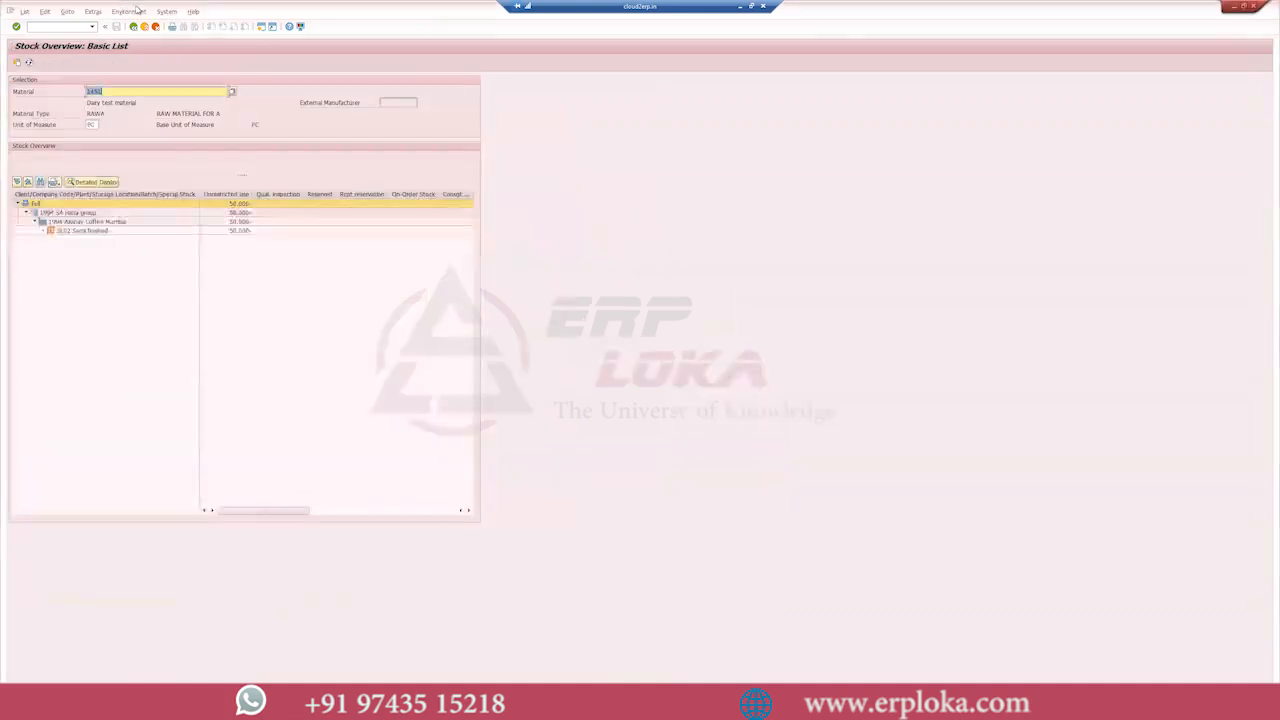
- Open Create Purchase Order with ME21N and load the previous purchase order as the template for a new one
{"action": "key", "text": "alt+Tab"}
{"action": "left_click", "coordinate": [144, 26]}
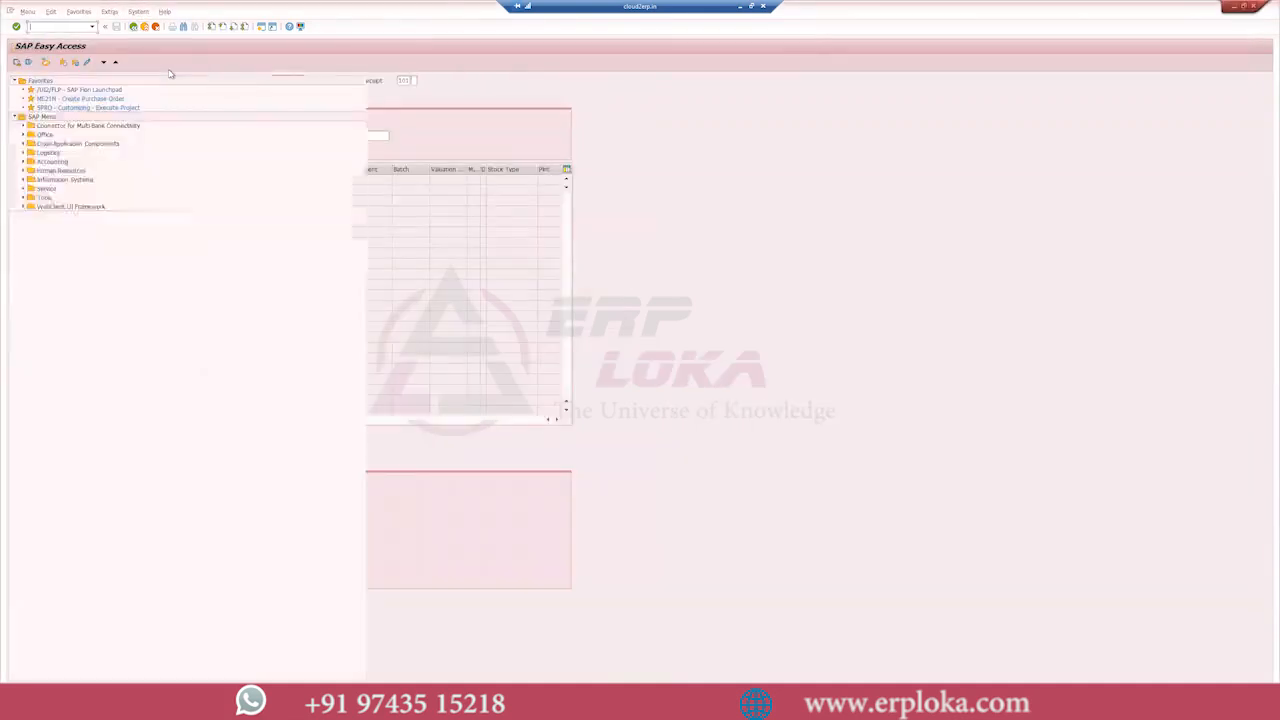
{"action": "type", "text": "me21n"}
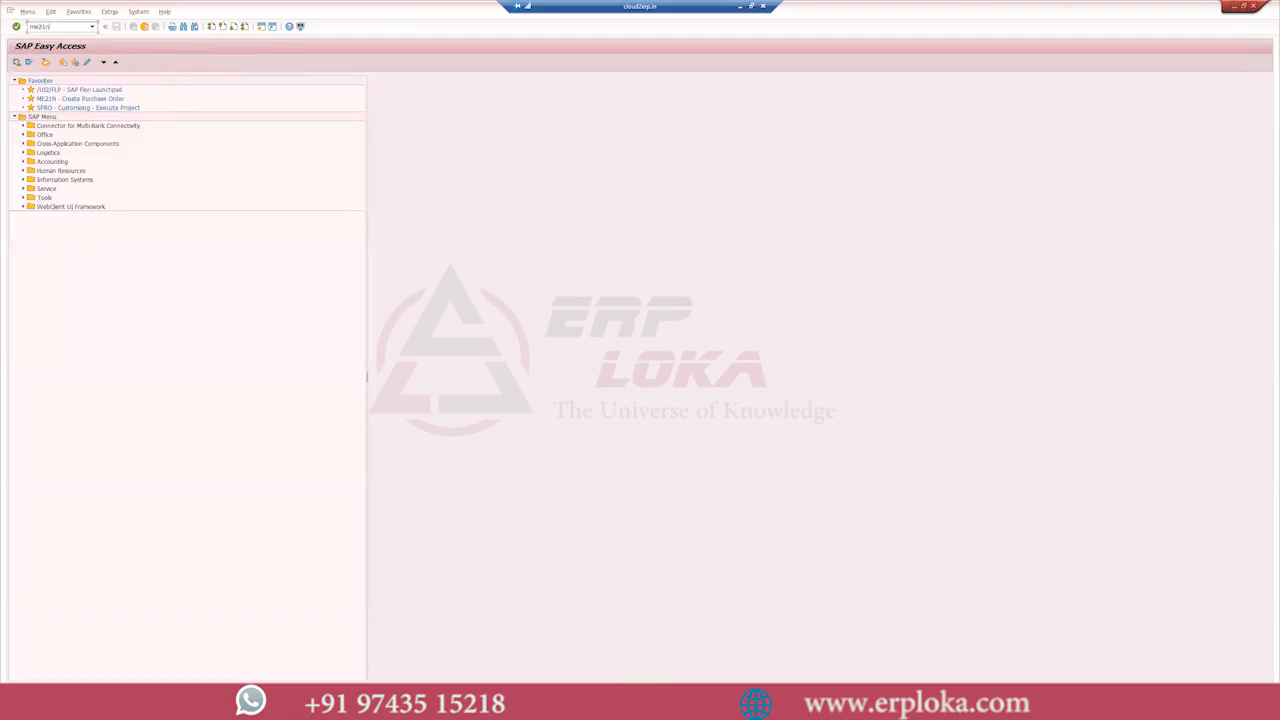
{"action": "key", "text": "Return"}
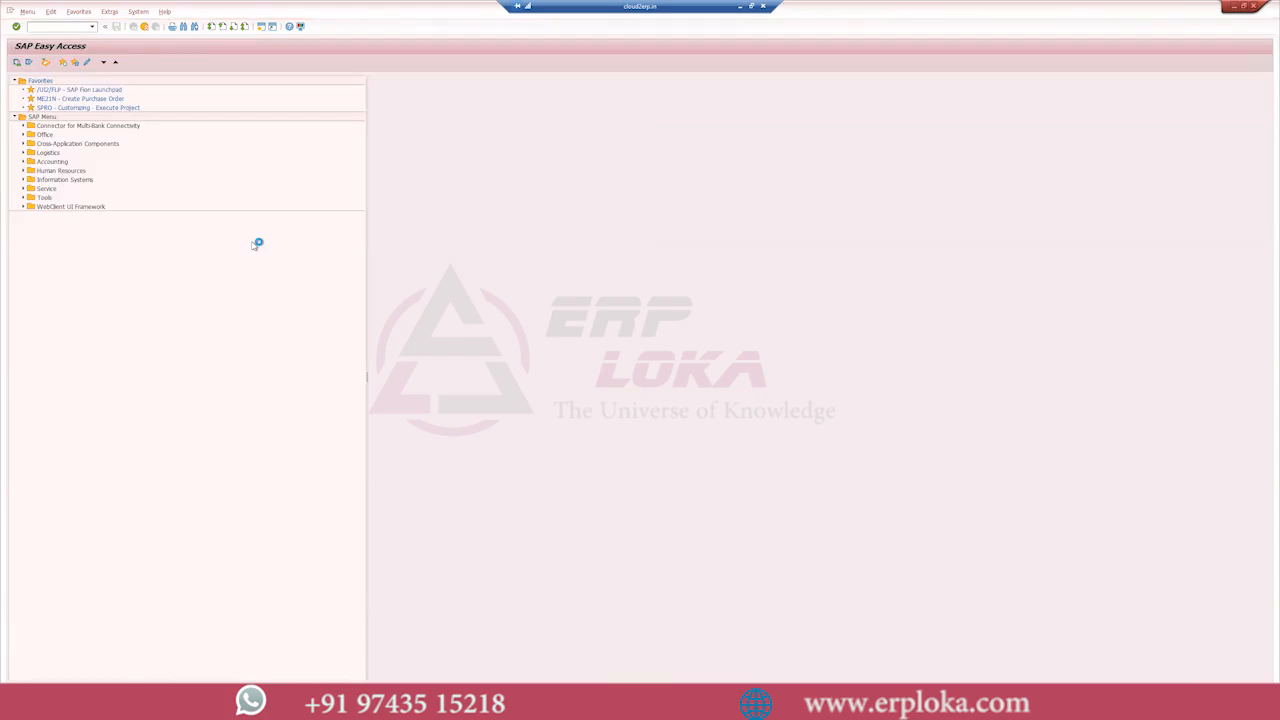
{"action": "left_click", "coordinate": [741, 8]}
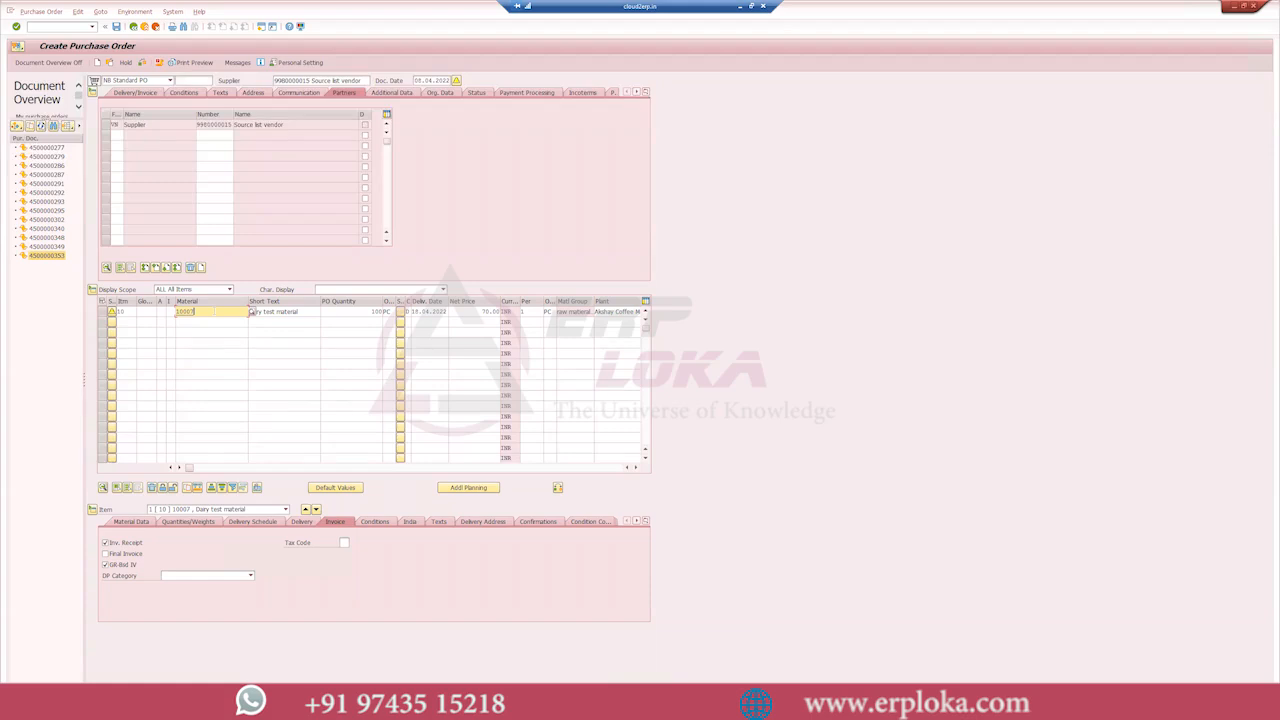
- Replace item 10's material with 1451, as used in the stock overview, and save the new purchase order
{"action": "key", "text": "BackSpace"}
{"action": "key", "text": "BackSpace"}
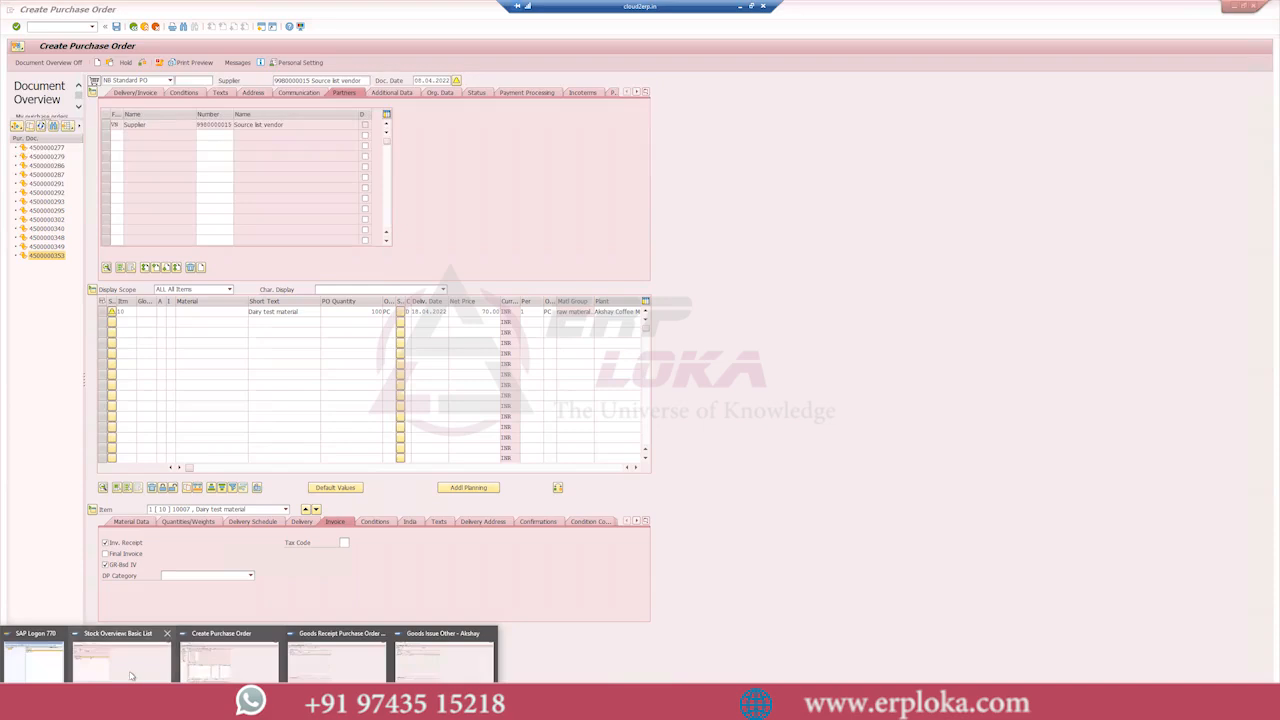
{"action": "left_click", "coordinate": [132, 672]}
{"action": "key", "text": "alt+Tab"}
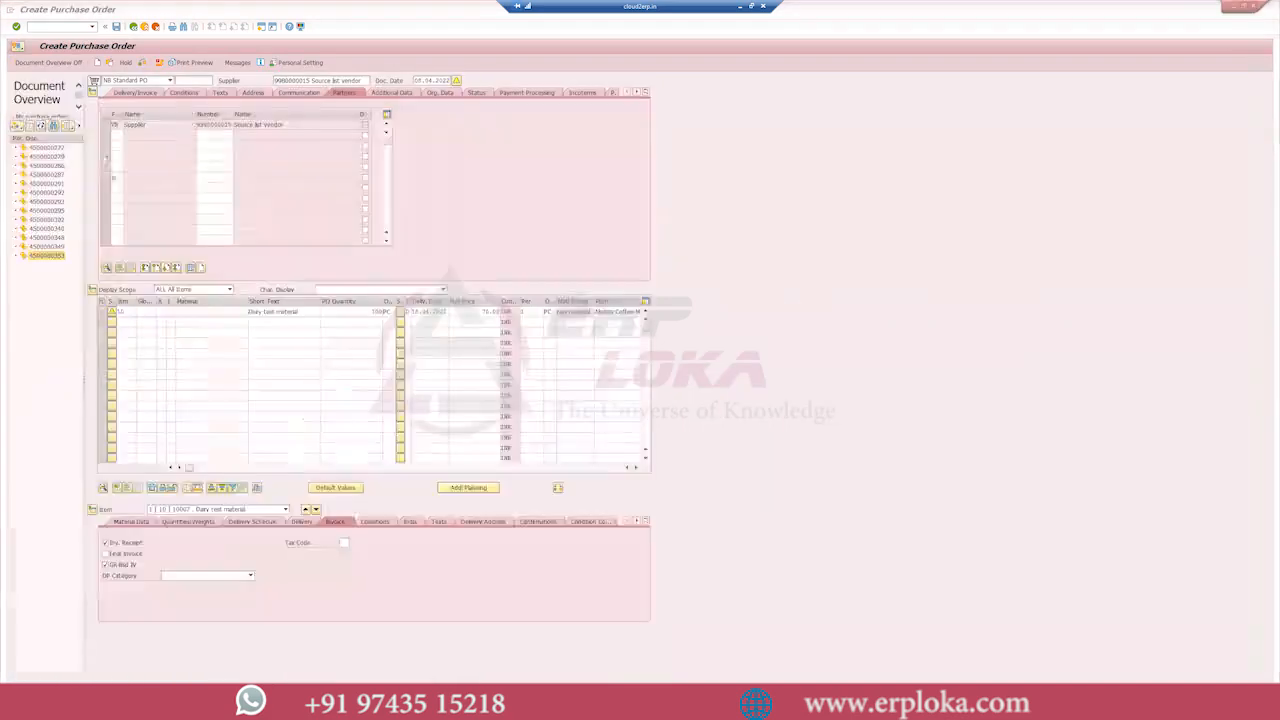
{"action": "type", "text": "1451"}
{"action": "key", "text": "Return"}
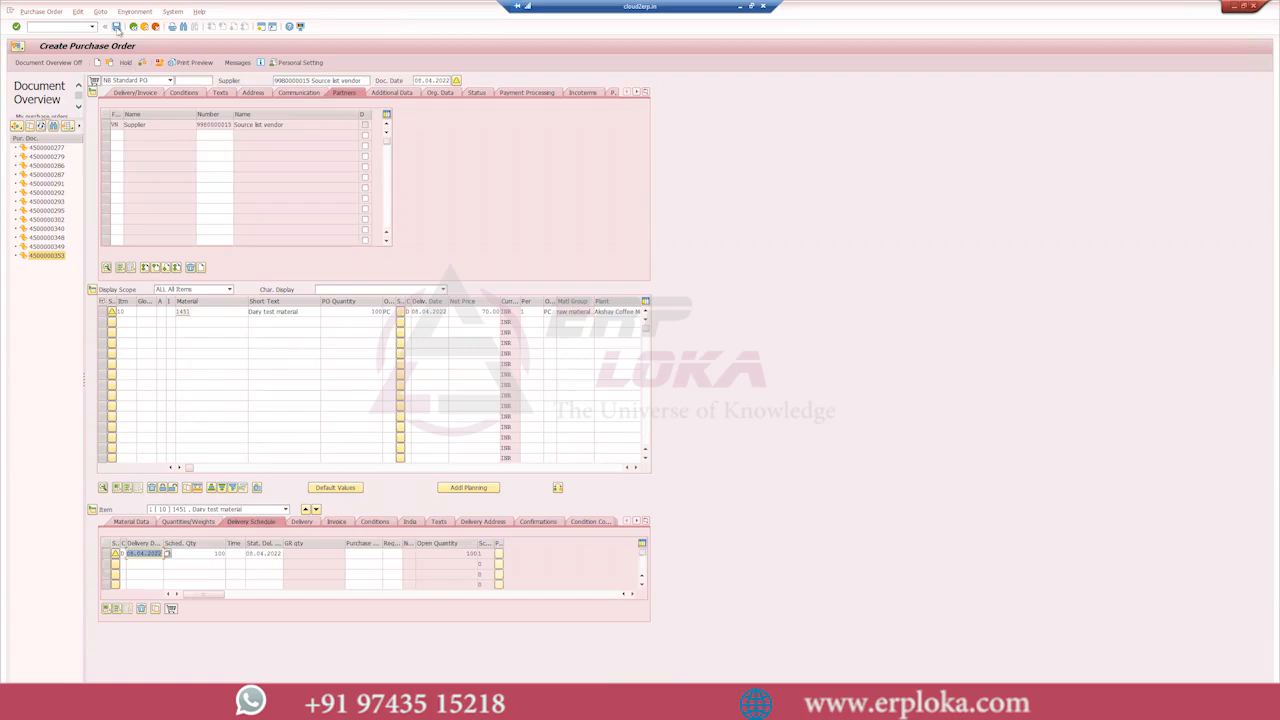
{"action": "left_click", "coordinate": [116, 27]}
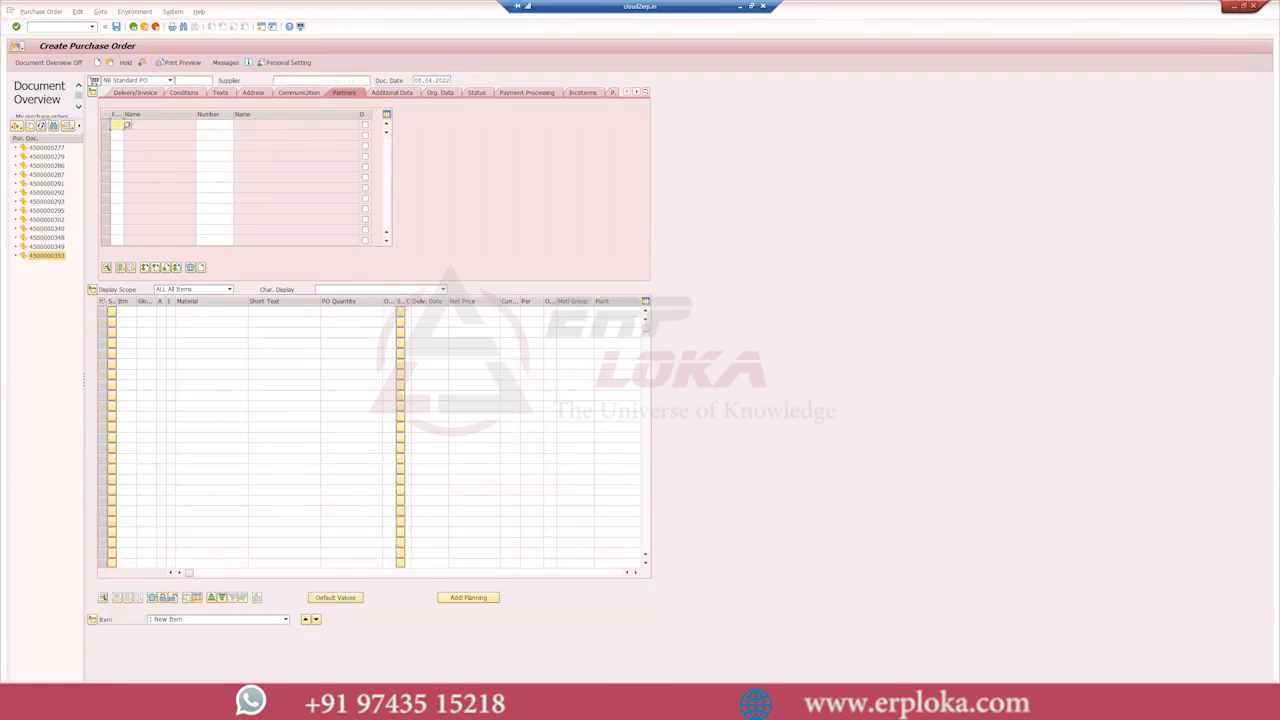
- Switch to the open goods receipt session and load the newly saved purchase order by its number
{"action": "key", "text": "alt+Tab"}
{"action": "key", "text": "alt+Tab"}
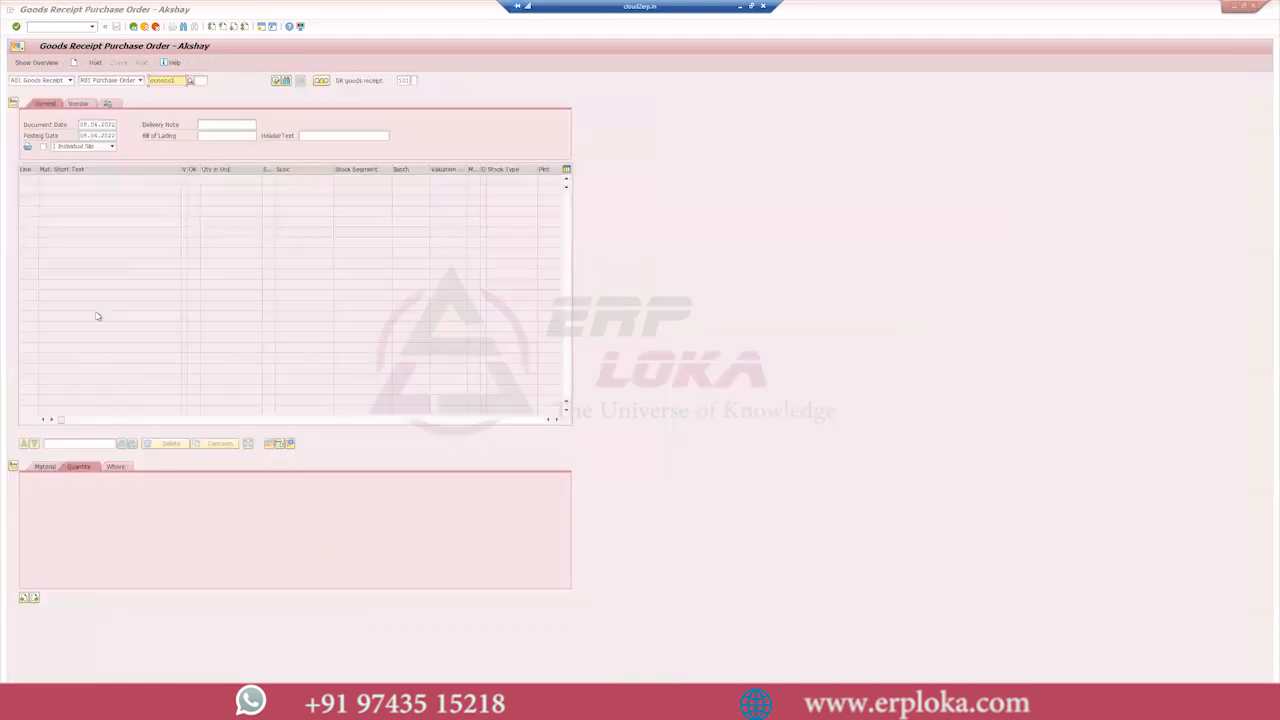
{"action": "left_click_drag", "start_coordinate": [178, 80], "coordinate": [111, 84]}
{"action": "key", "text": "BackSpace"}
{"action": "type", "text": "4500000354"}
{"action": "key", "text": "Return"}
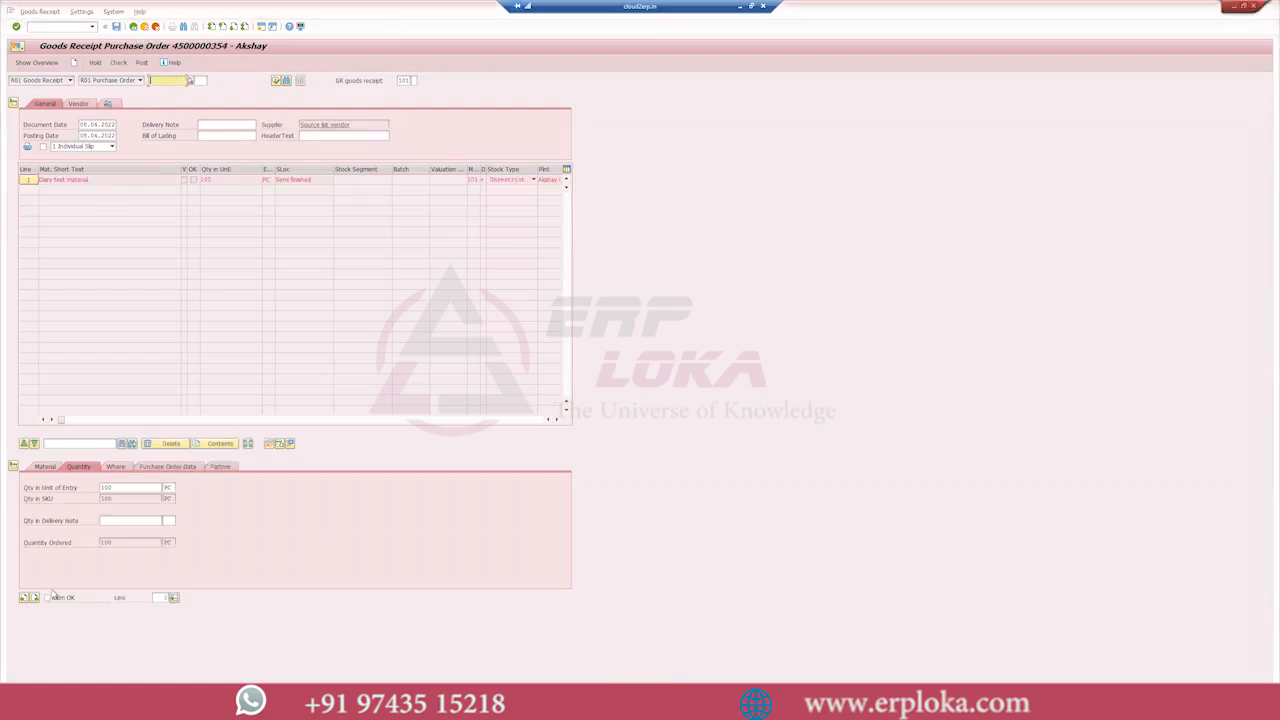
- Mark the 100 PC receipt item as Item OK, check the document and post the goods receipt
{"action": "left_click", "coordinate": [53, 599]}
{"action": "left_click", "coordinate": [120, 63]}
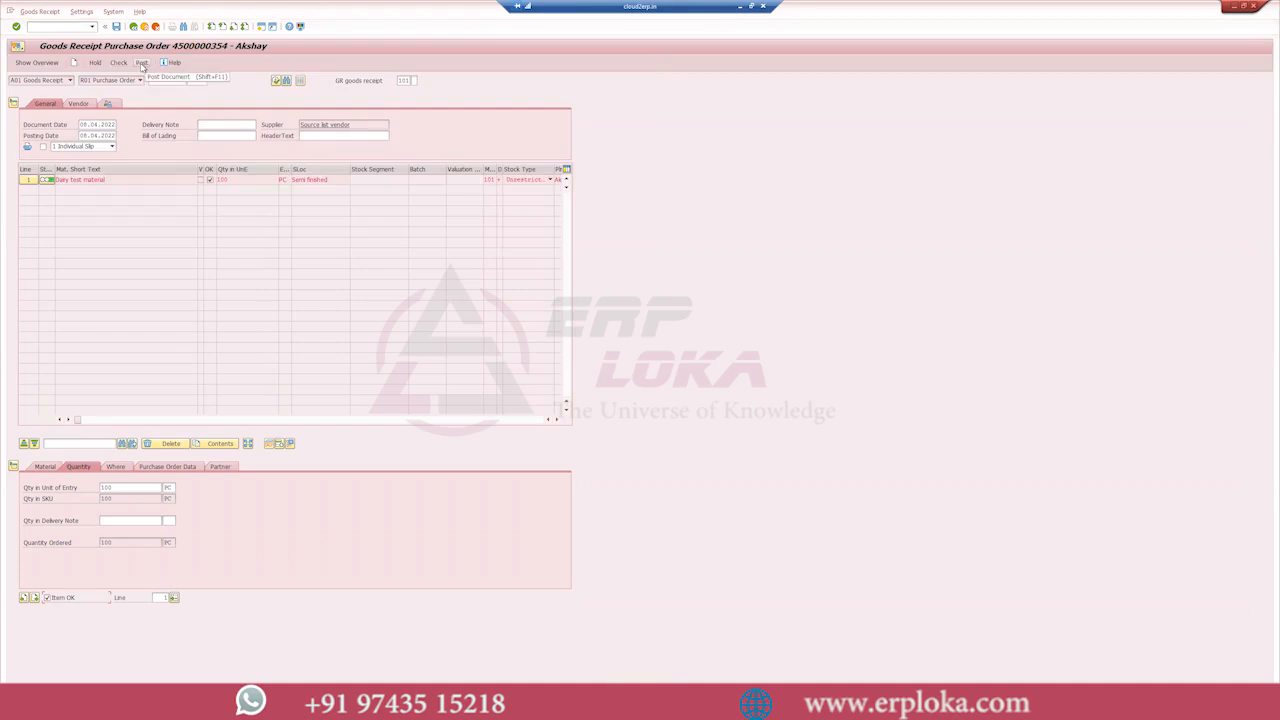
{"action": "left_click", "coordinate": [142, 64]}
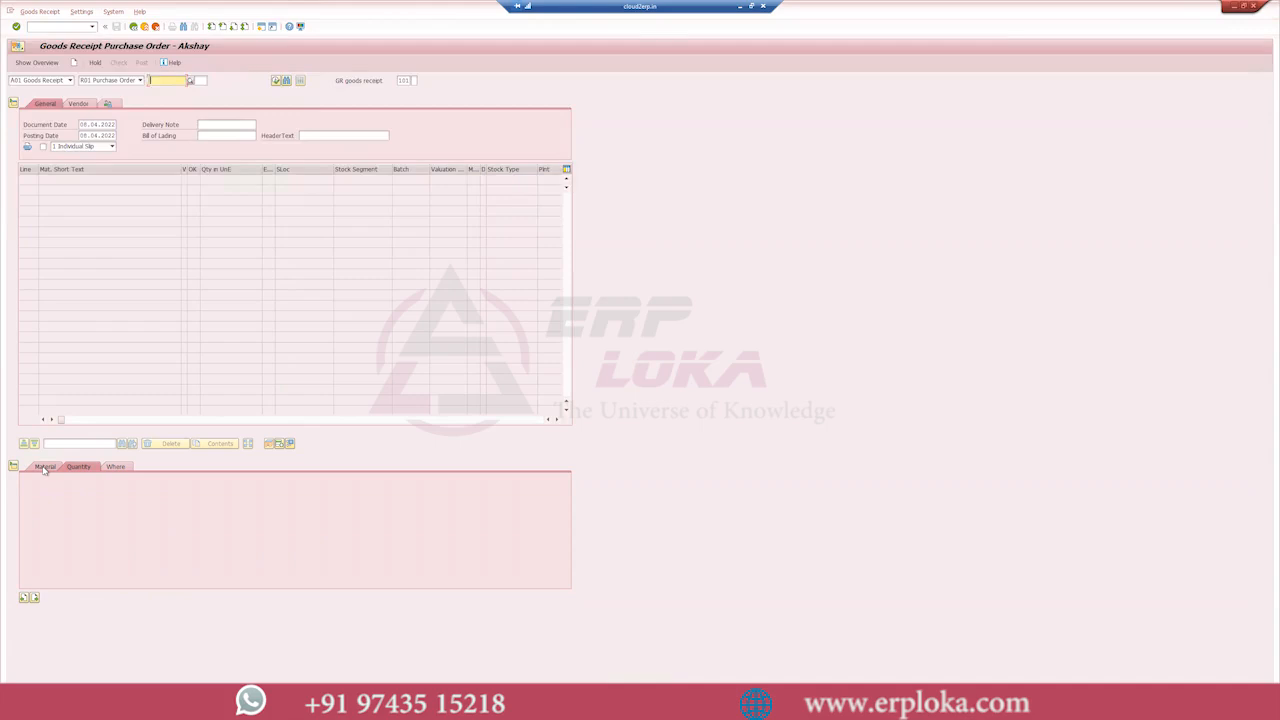
- Return to the stock overview of material 1451 and refresh its stock quantities
{"action": "key", "text": "alt+Tab"}
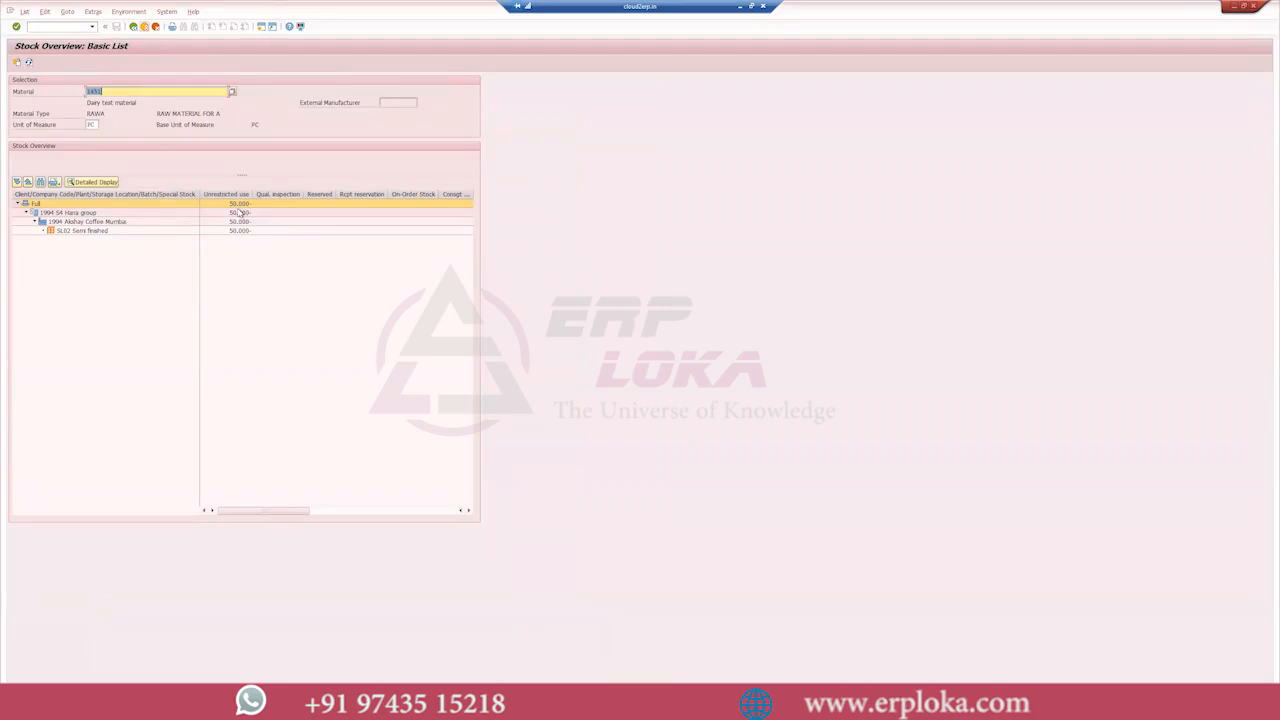
{"action": "left_click", "coordinate": [28, 62]}
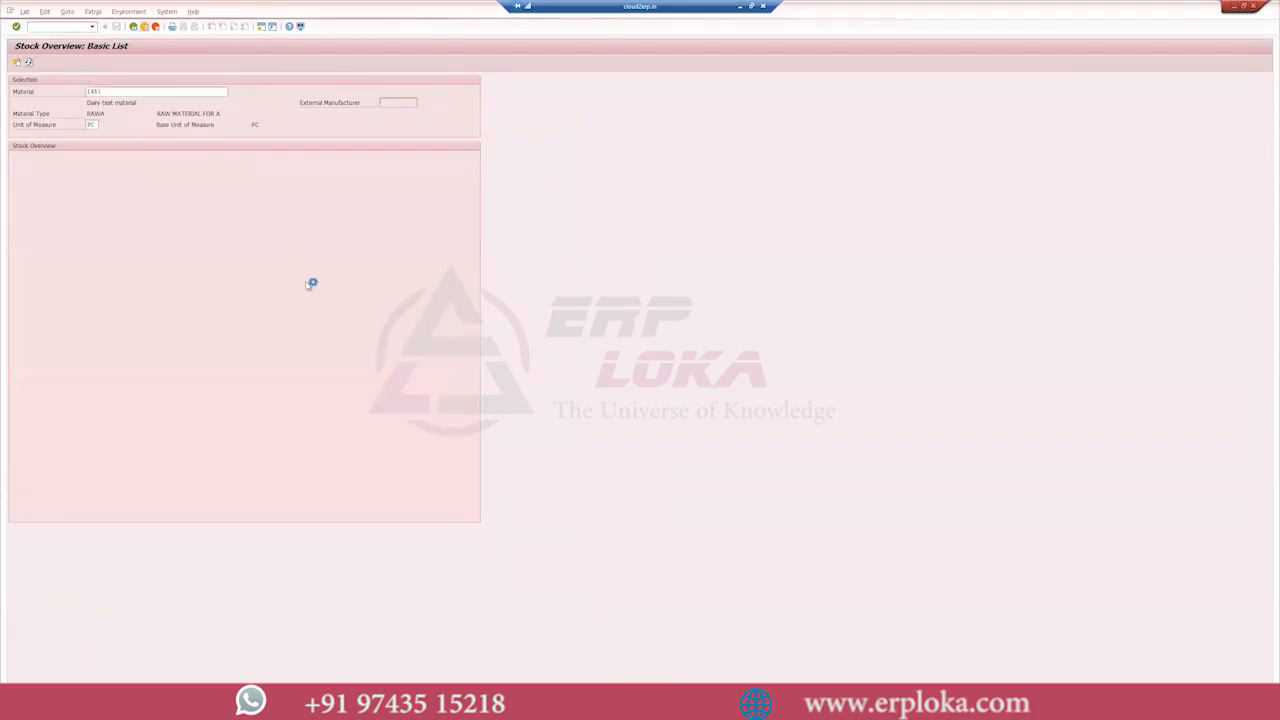